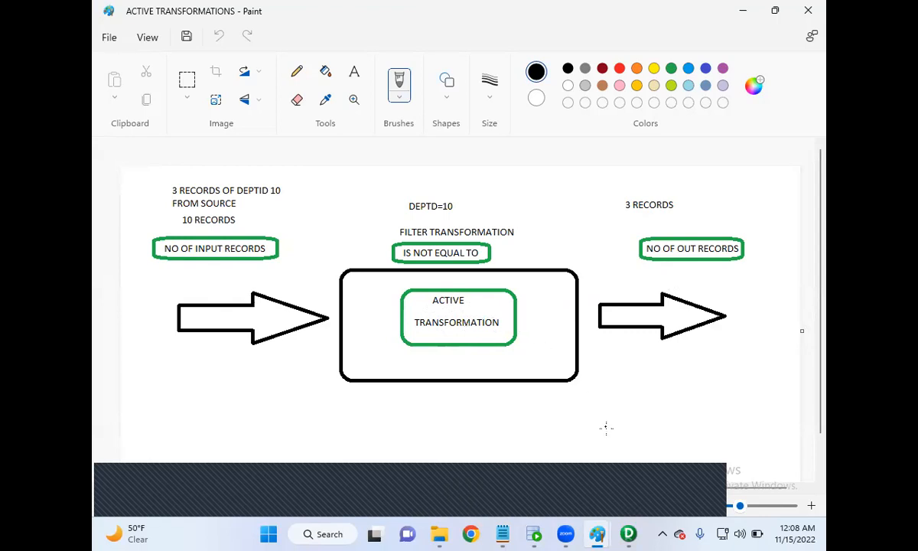
Minimize the Paint diagram and start point 2 of the Notepad notes with "IS USED MERGE THE RECORDS BETWEEN".
mouse_move(597, 533)
left_click(742, 10)
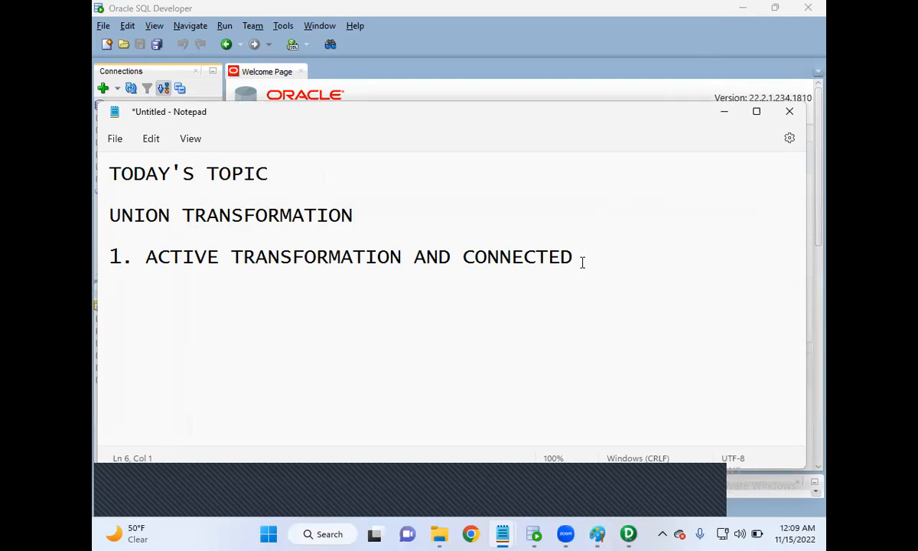
type("2")
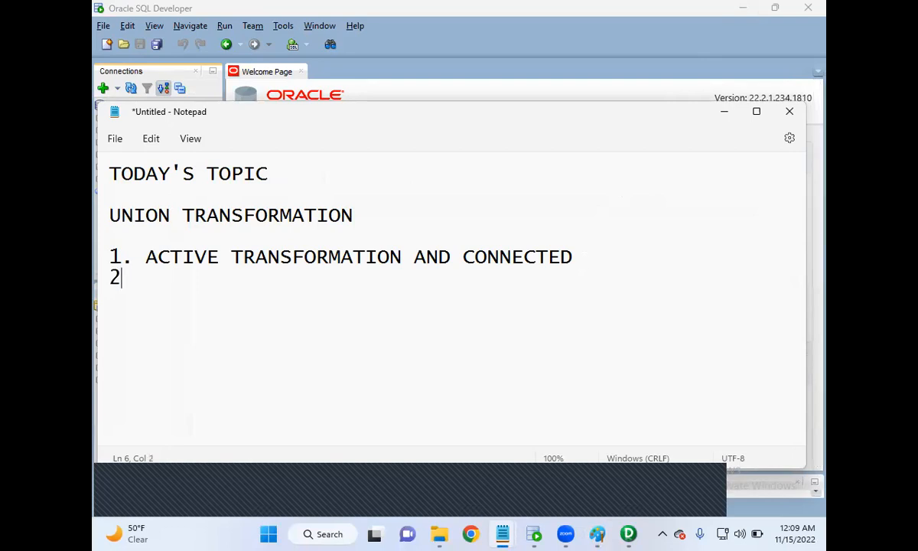
type(". UNION")
key("BackSpace")
key("BackSpace")
key("BackSpace")
key("BackSpace")
key("BackSpace")
type("IS USED ")
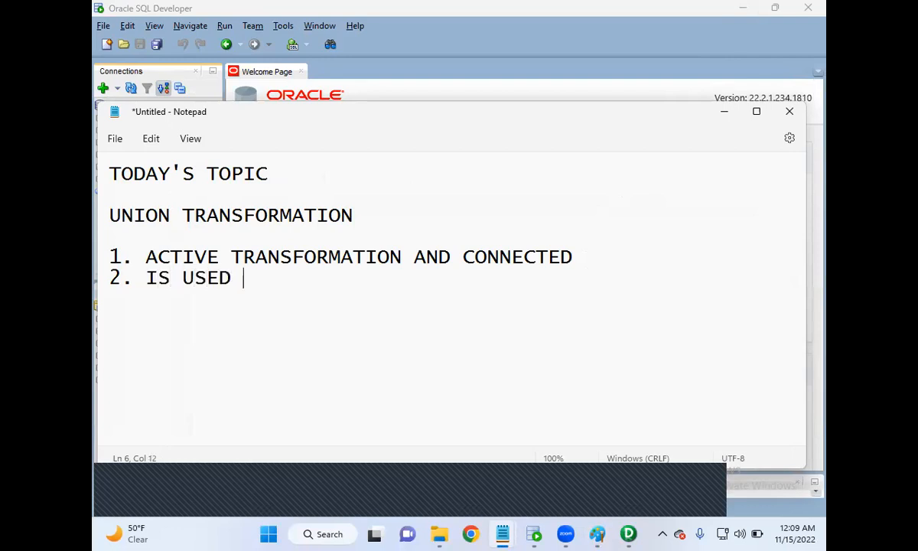
type("MERGE THE REWCORD")
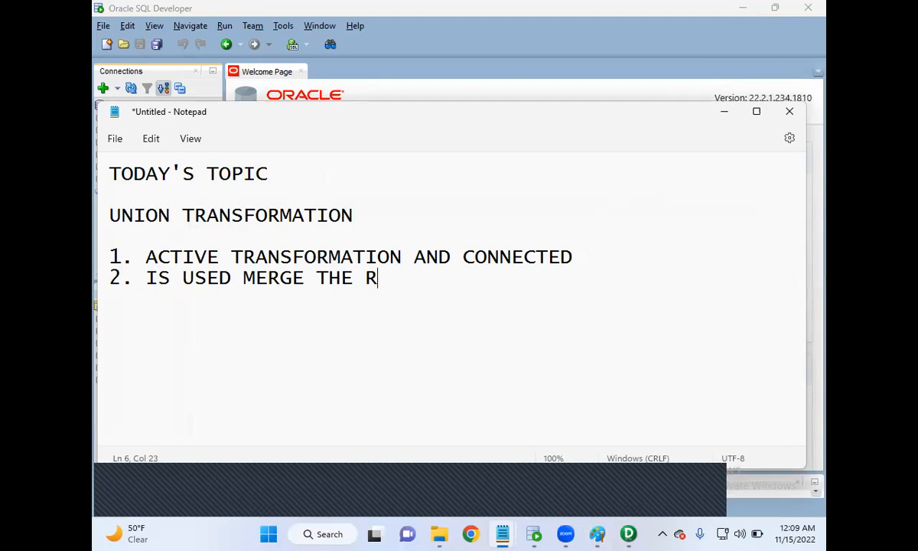
key("BackSpace")
key("BackSpace")
key("BackSpace")
key("BackSpace")
key("BackSpace")
type("CORDS BETWEE")
key("BackSpace")
type("N")
key("BackSpace")
key("BackSpace")
key("BackSpace")
key("BackSpace")
key("BackSpace")
key("BackSpace")
type("ETWEEN ")
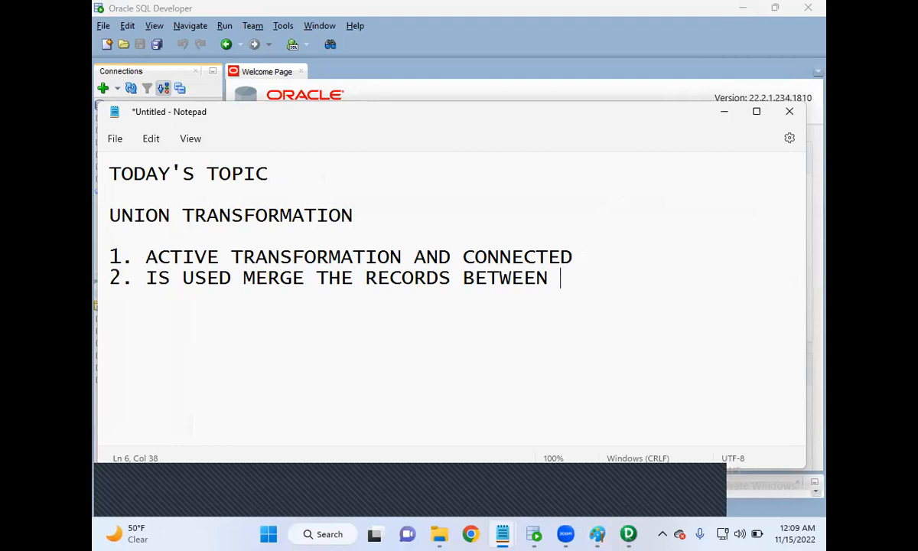
type("MUTIL")
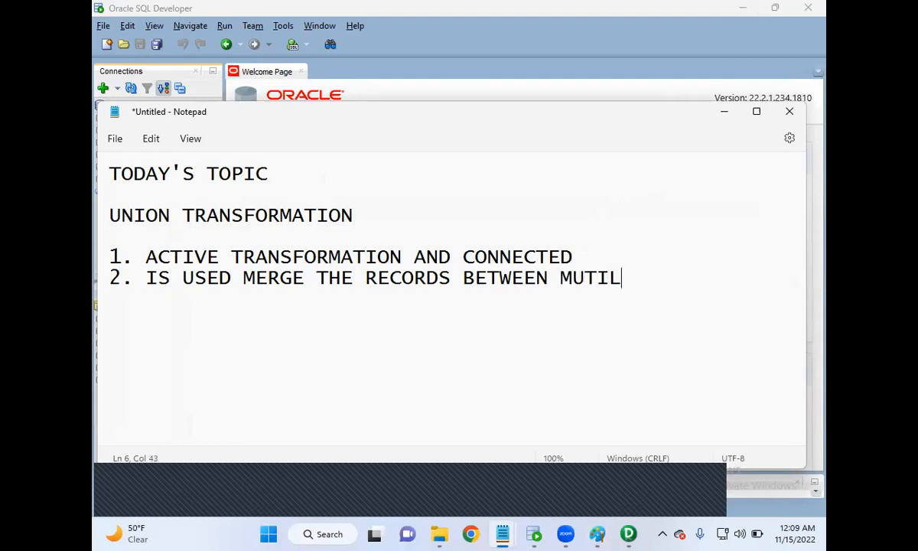
type("PLE")
Complete point 2 with "MULTIPLE HETEROGENOUS SOURCES", putting the last word on an indented line, and start point "3." below.
key("BackSpace")
key("BackSpace")
key("BackSpace")
key("BackSpace")
key("BackSpace")
key("BackSpace")
type("LTIPLE HETEROGEN")
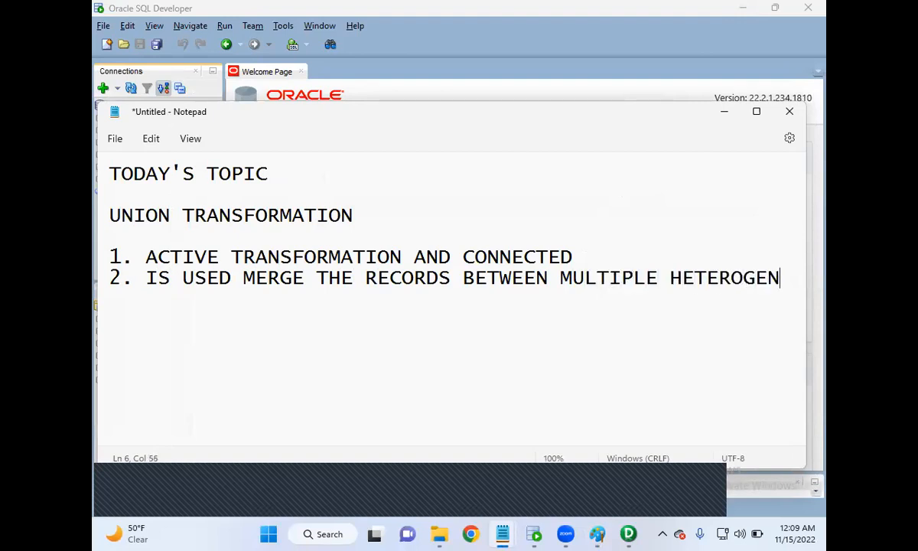
type("OUS")
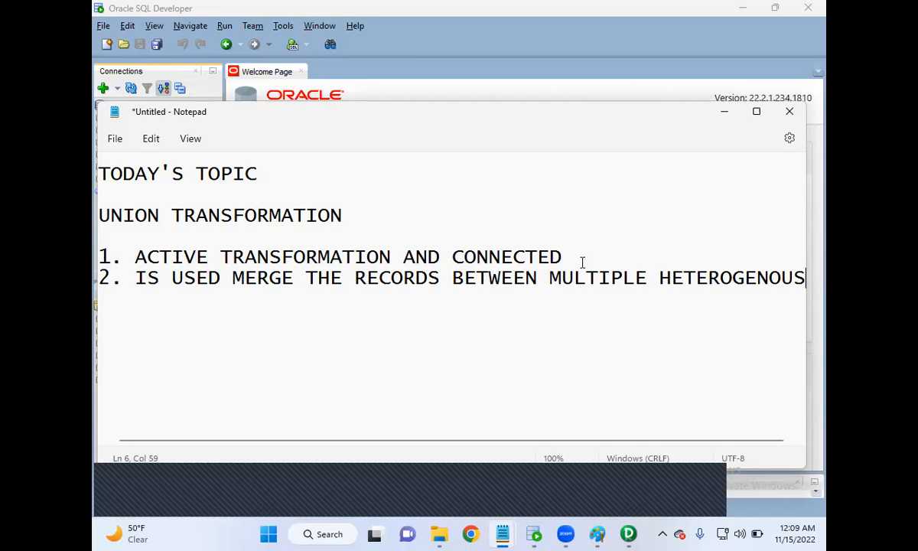
key("Return")
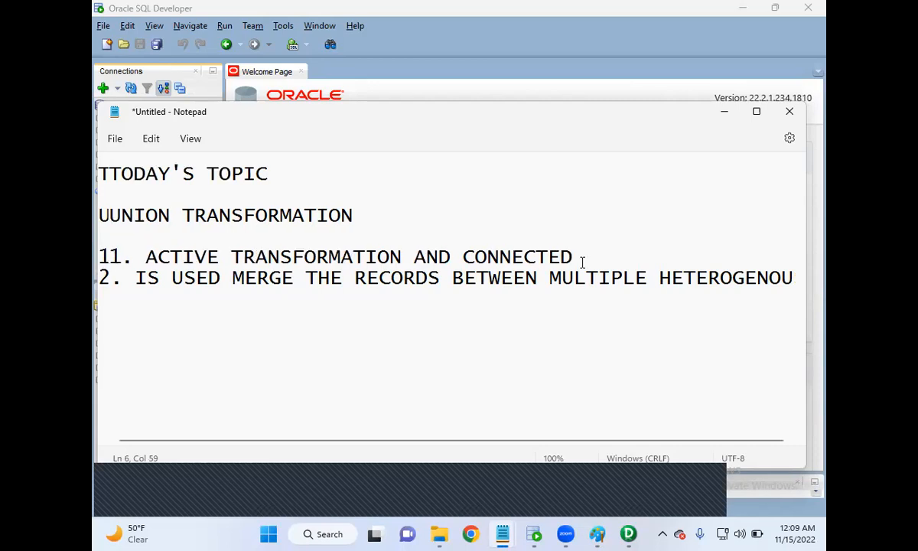
key("Tab")
type("SOURCE")
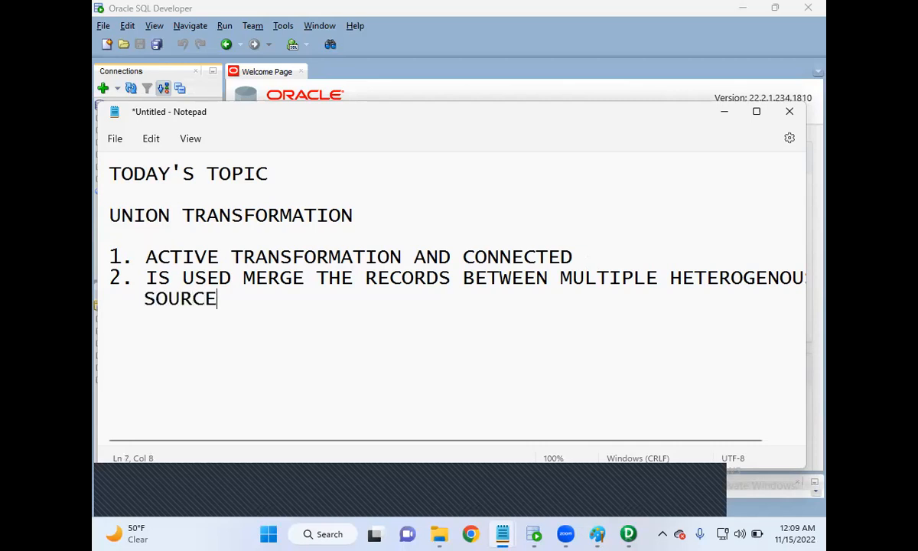
type("S")
key("Return")
type("3.")
Switch to Oracle SQL Developer, open the SRCDB connection and write the query SELECT * FROM EMP_USA in its worksheet.
left_click(534, 534)
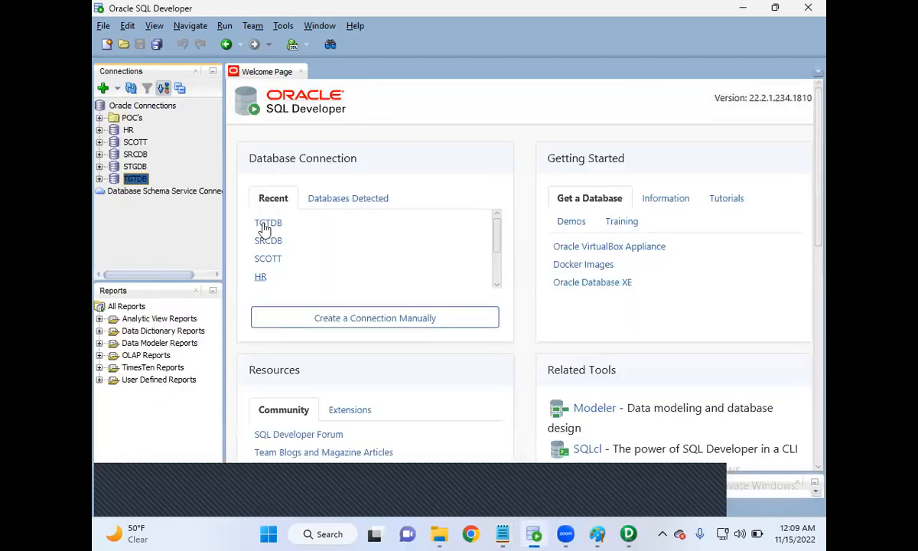
double_click(136, 155)
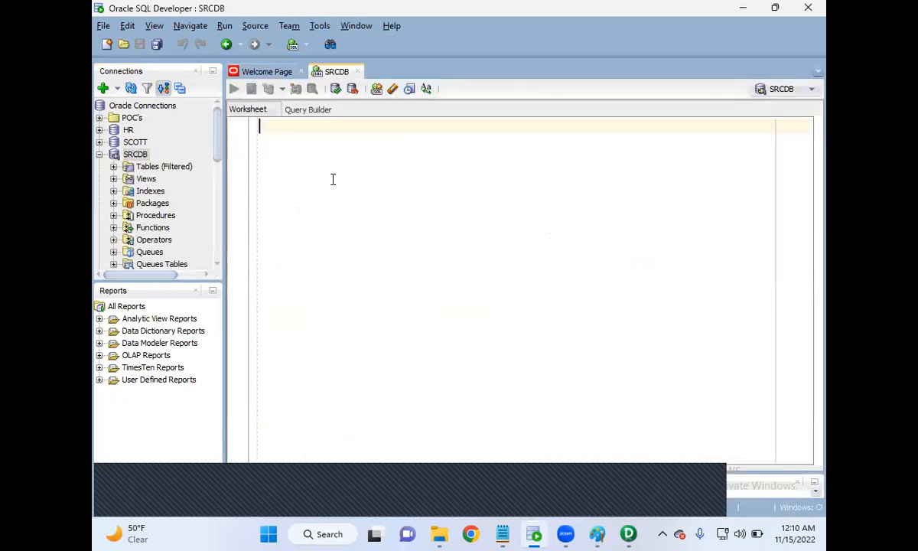
type("SELE")
key("Escape")
key("BackSpace")
key("BackSpace")
key("BackSpace")
key("BackSpace")
type("sele")
key("BackSpace")
key("BackSpace")
key("BackSpace")
key("BackSpace")
type("SELECT * FROMV EMP")
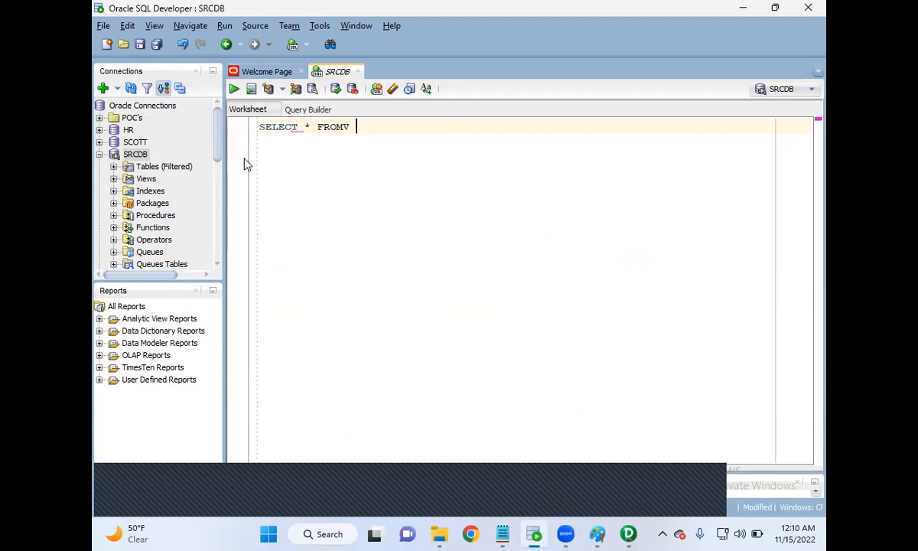
key("BackSpace")
key("BackSpace")
key("BackSpace")
key("BackSpace")
key("BackSpace")
key("BackSpace")
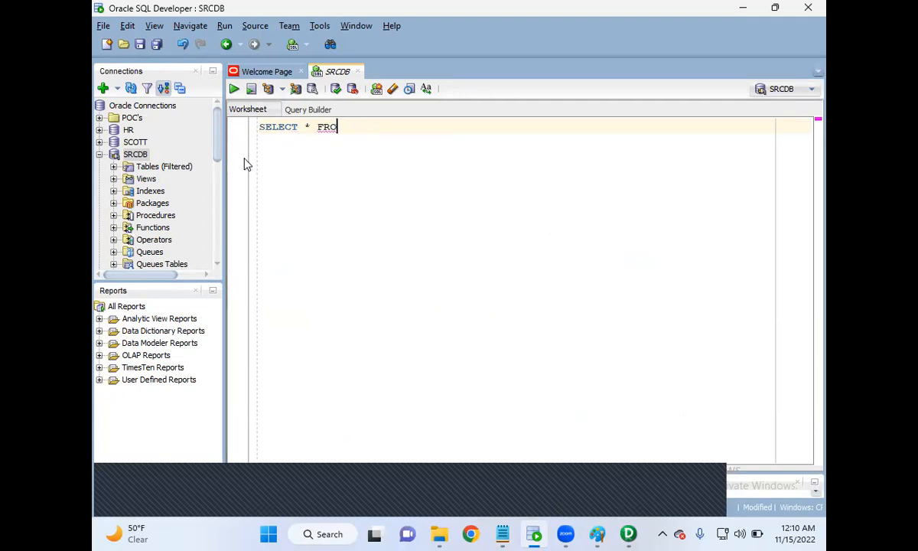
type("M EMP_USA")
Add a second query, SELECT * FROM EMP_IND, below the first one with blank lines between them.
key("Return")
key("Escape")
key("Return")
key("Return")
type("SELE")
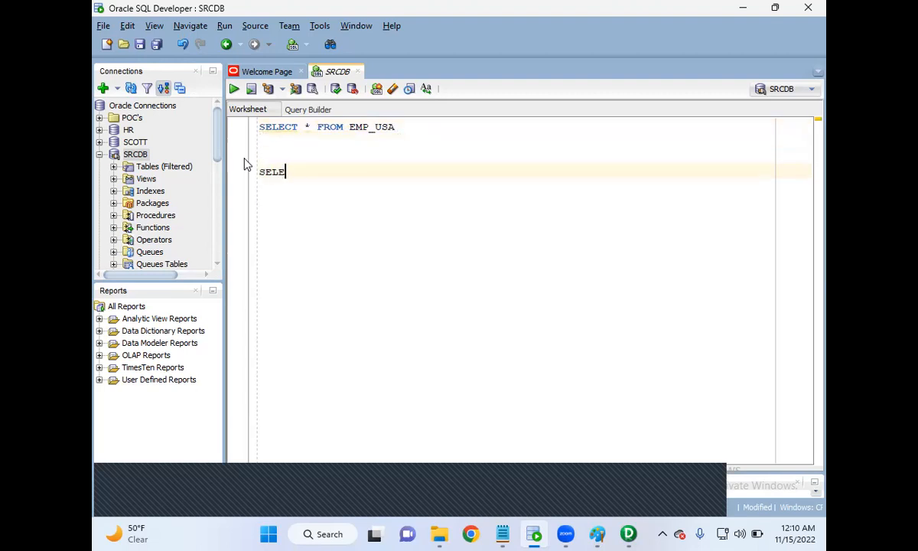
type("CT * FROM EMP_IND")
left_click(301, 148)
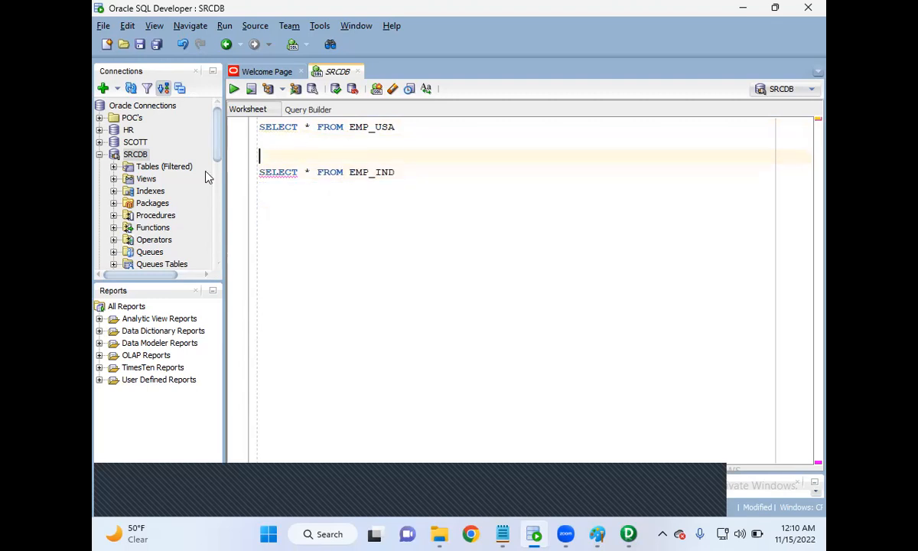
Expand the SRCDB tables list and run only the EMP_USA query.
left_click(114, 166)
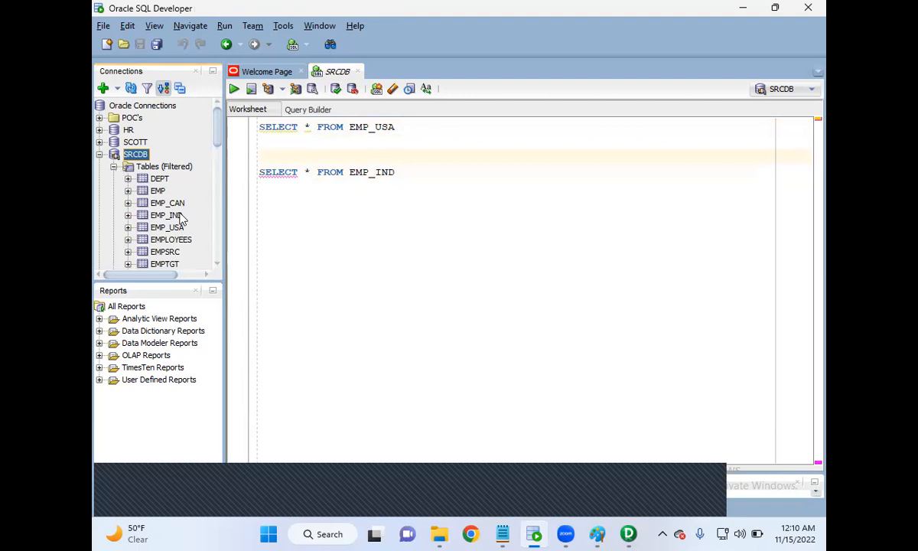
left_click(322, 142)
left_click(243, 128)
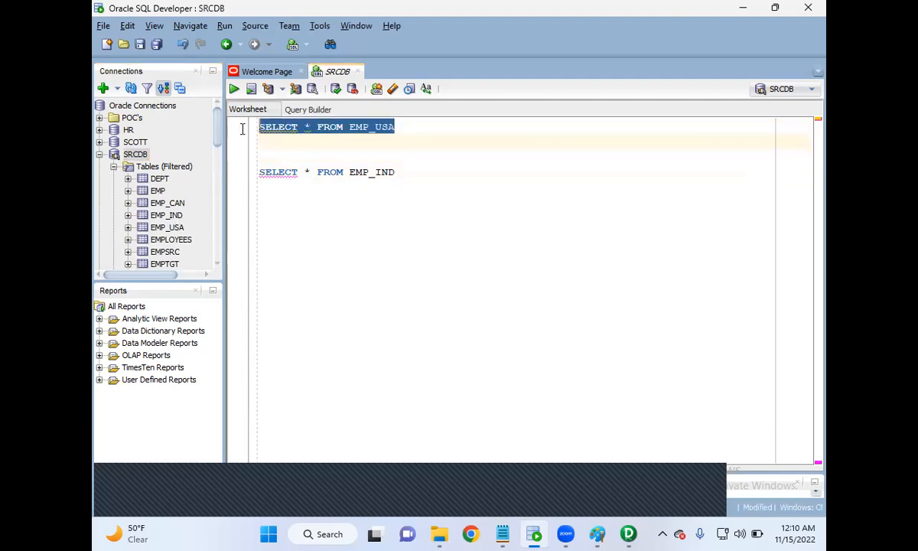
left_click(234, 89)
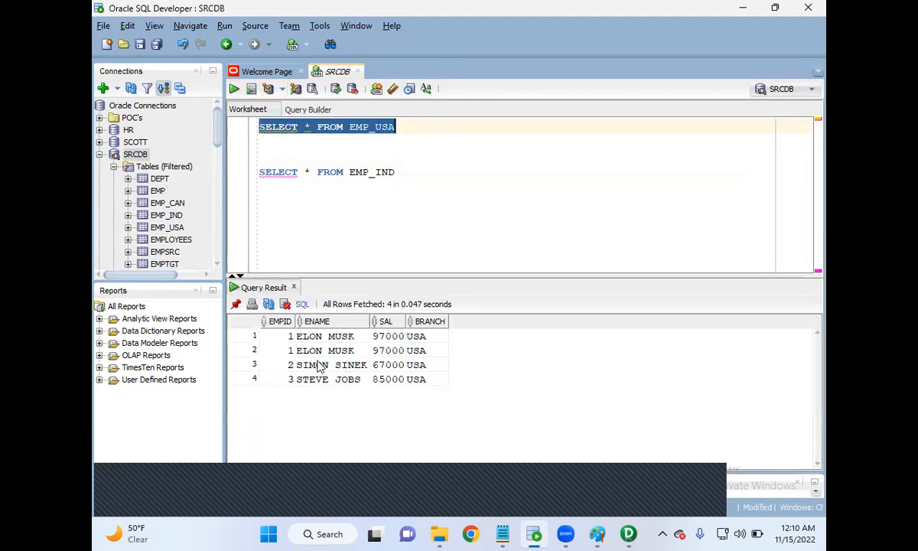
Run only the EMP_IND query to view its rows.
left_click(408, 174)
left_click_drag(409, 174, 260, 172)
left_click(234, 89)
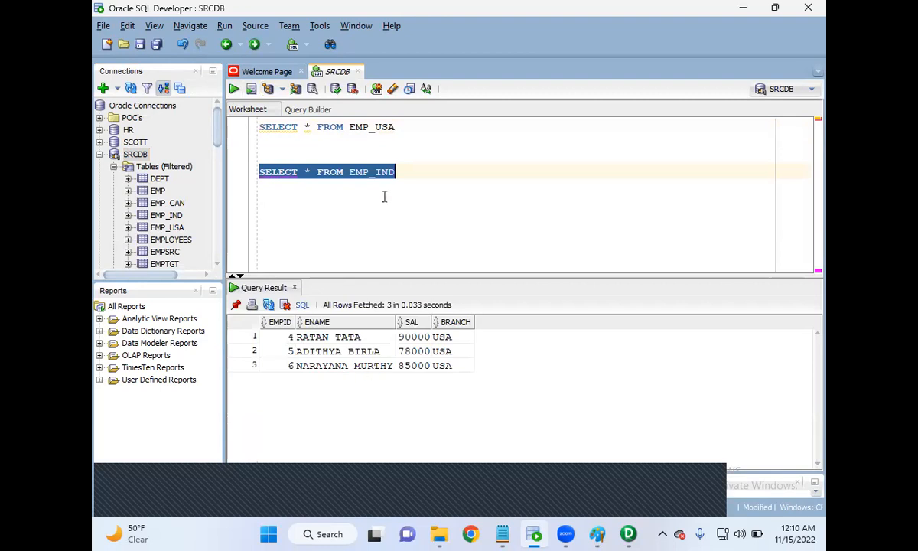
left_click(404, 157)
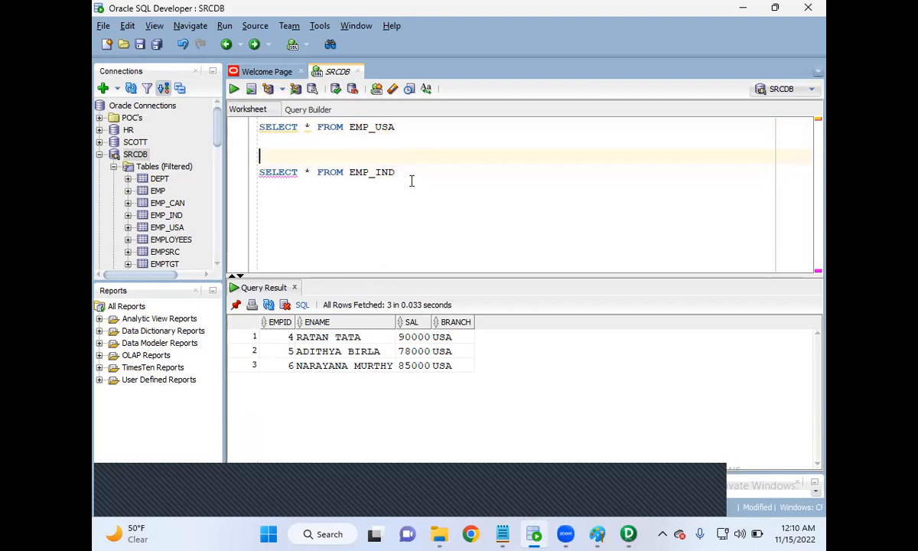
Add the line "UNION AND UNION ALL" below the EMP_IND query, leaving blank lines in between.
left_click(410, 176)
key("Return")
key("Return")
type("UNION AND UNION ALL")
Prefix the new line so that it reads "DIFFERENCE BETWEEN UNION AND UNION ALL".
key("Left")
key("Left")
key("Left")
key("Left")
key("Left")
key("Left")
key("Left")
key("Left")
key("Left")
key("Left")
key("Left")
key("Left")
key("Left")
key("Left")
key("Left")
key("Left")
key("Left")
key("Left")
type("DIFFERENCES BETWEEN")
key("Left")
key("Left")
key("Left")
key("Left")
key("Left")
key("Left")
key("Left")
key("Left")
key("Left")
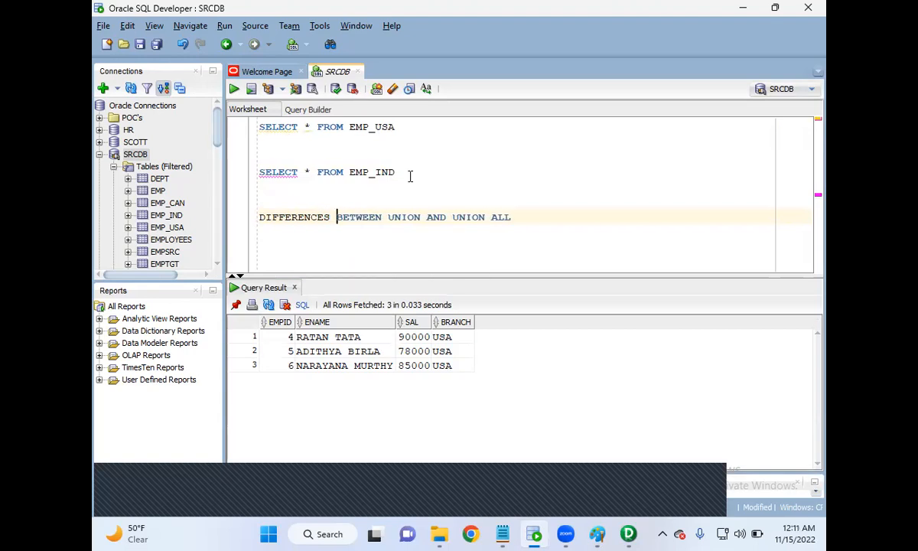
key("BackSpace")
Turn the DIFFERENCE line into a comment by adding "---" at its start and go to the empty lines below.
key("Left")
key("Left")
key("Left")
key("Left")
key("Left")
key("Left")
key("Left")
key("Left")
key("Left")
key("Left")
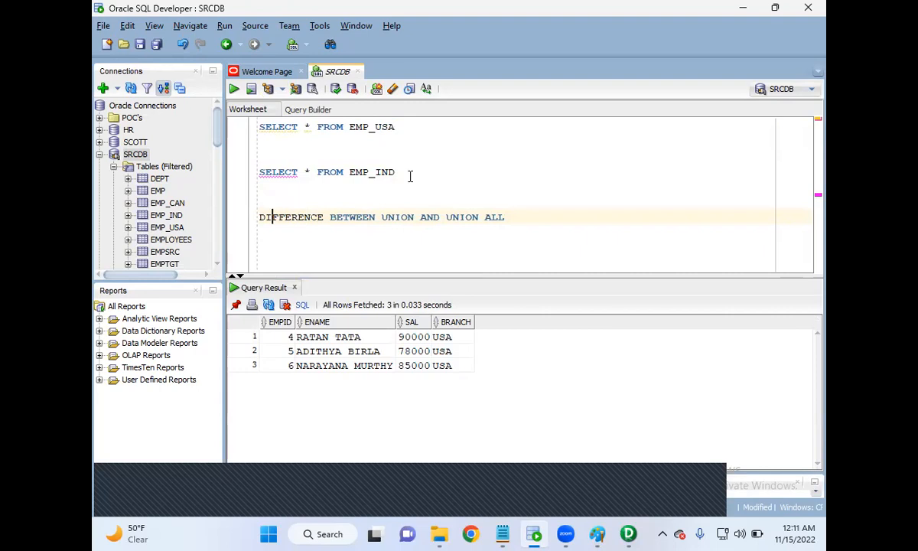
type("1.")
key("BackSpace")
key("BackSpace")
type("---")
key("Escape")
key("Down")
key("Down")
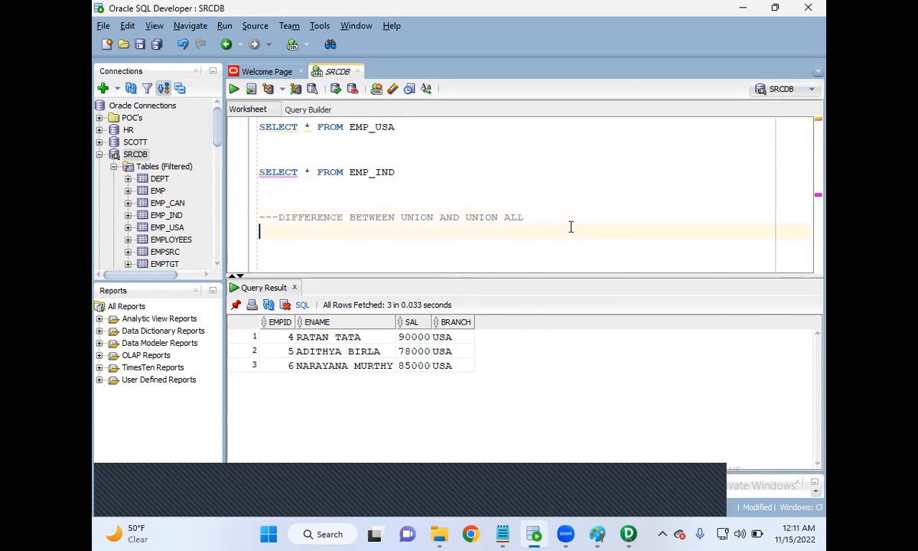
Write the note "UNION -- IT REMOVES DUPLICATES" below the comment heading.
type("UNION --")
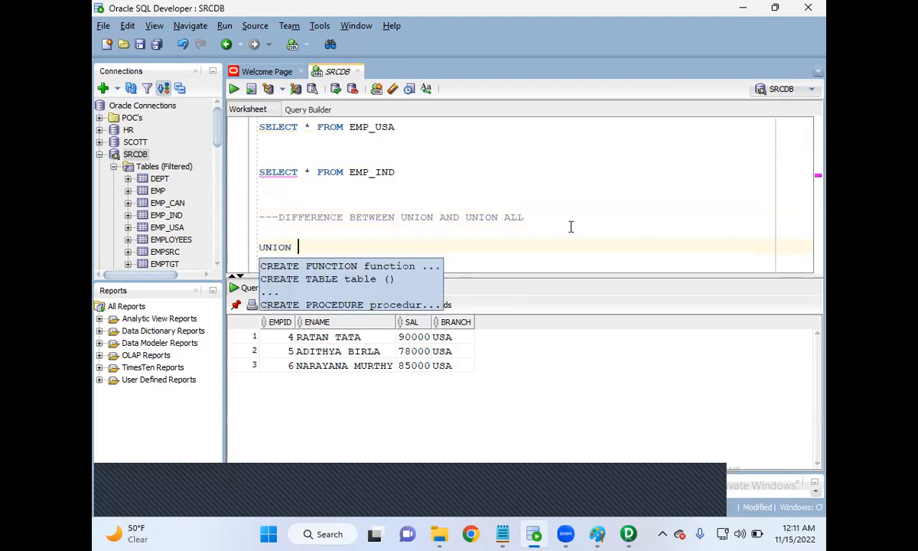
type(" IT REMOVES DE")
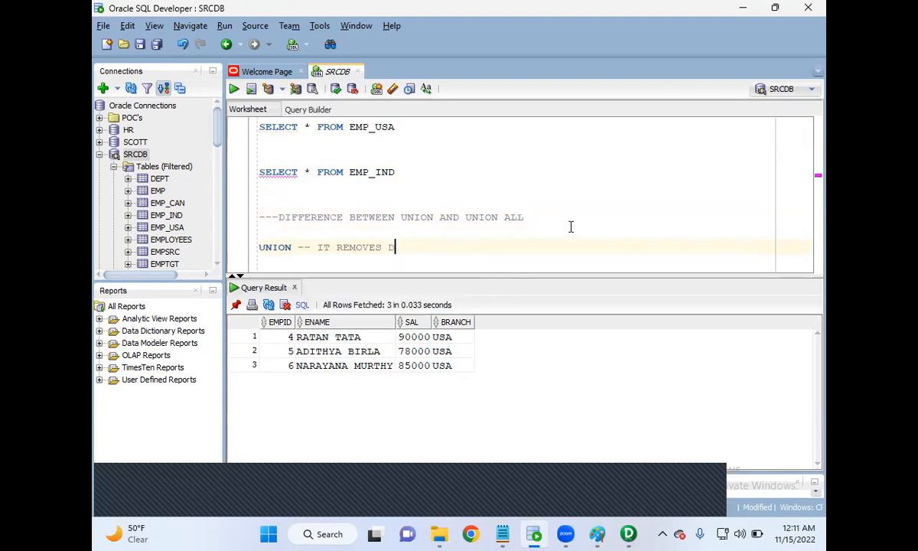
key("BackSpace")
key("BackSpace")
type("DUPL")
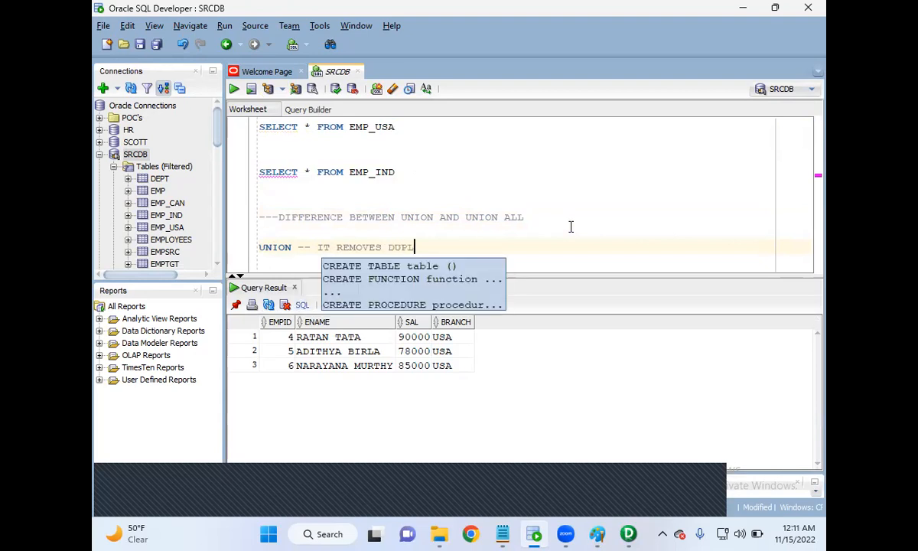
type("ICAYTES")
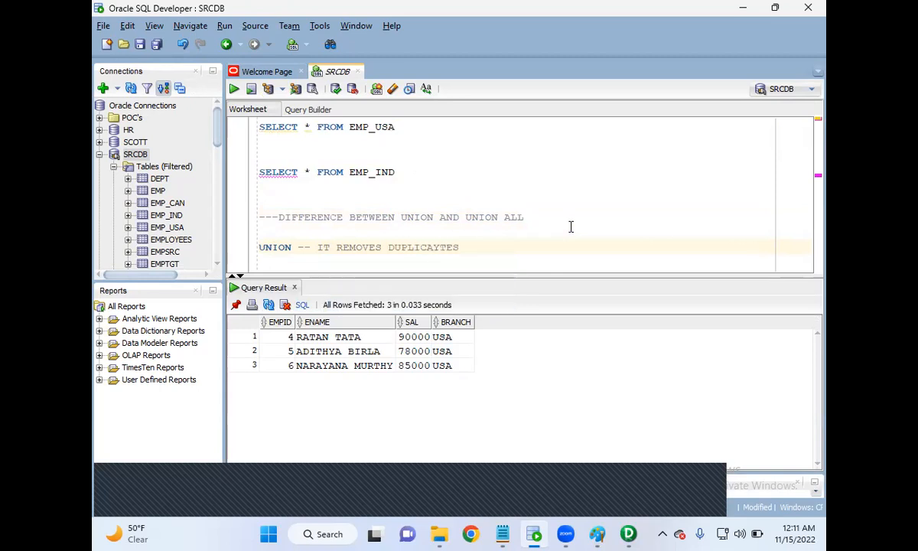
key("BackSpace")
key("BackSpace")
key("BackSpace")
key("BackSpace")
type("TES")
key("Return")
Duplicate the UNION note below itself and change the copy's text to "IT DEOSN'T REMOVES DUPLICATES".
key("shift+Up")
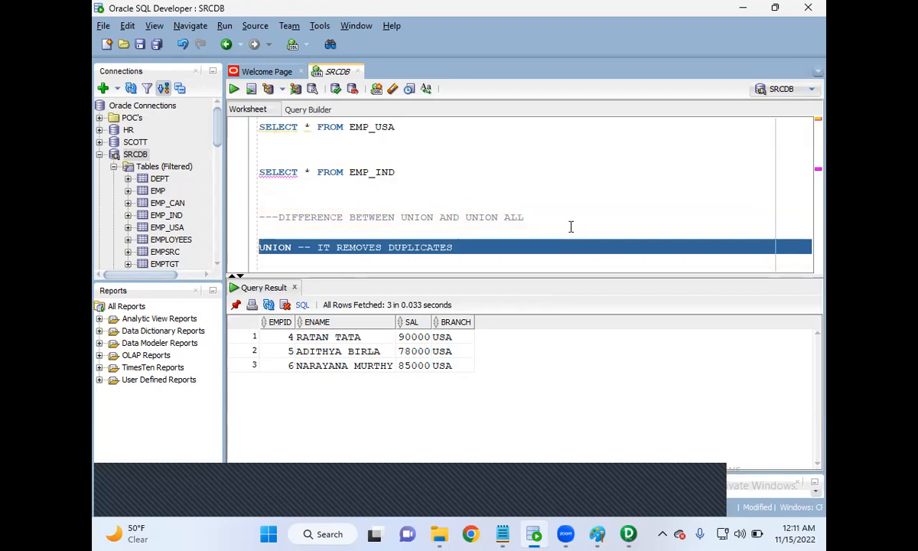
key("ctrl+c")
key("Down")
scroll(571, 226, "down", 1)
key("ctrl+v")
key("BackSpace")
key("Left")
key("Left")
key("Left")
key("Left")
key("Left")
key("Left")
key("Left")
key("Left")
key("Left")
key("Left")
key("Left")
key("Left")
type("DEOSNT")
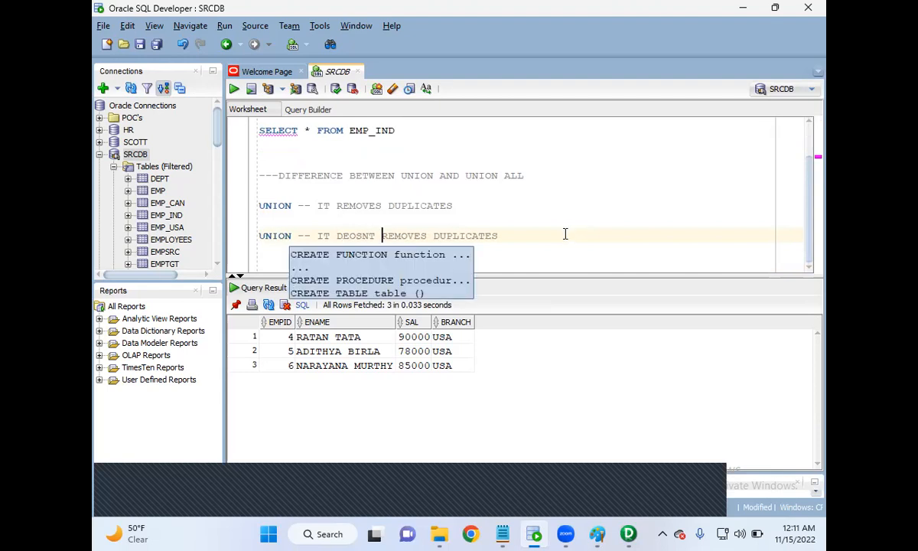
key("Left")
key("Left")
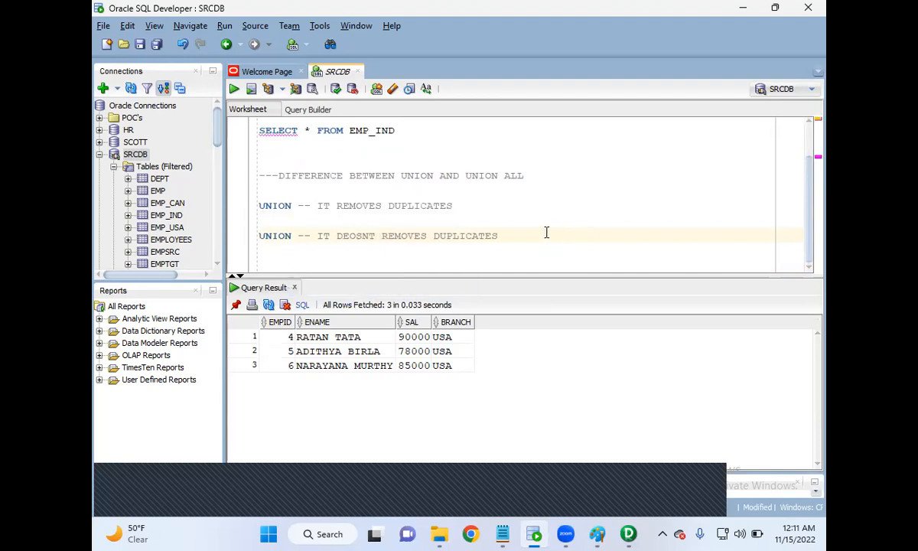
type("'")
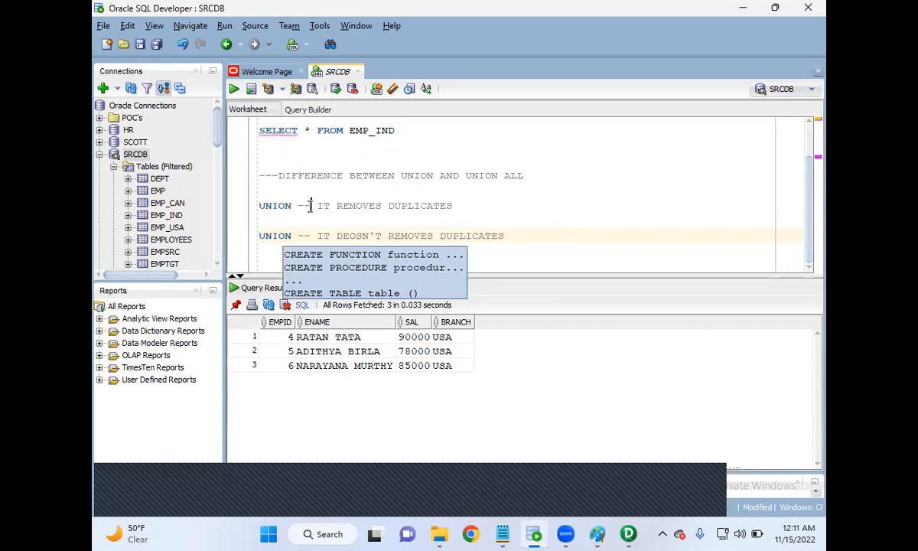
Lengthen the first note's dashes to "---" and relabel the second note as "UNION ALL".
left_click(310, 206)
type("-")
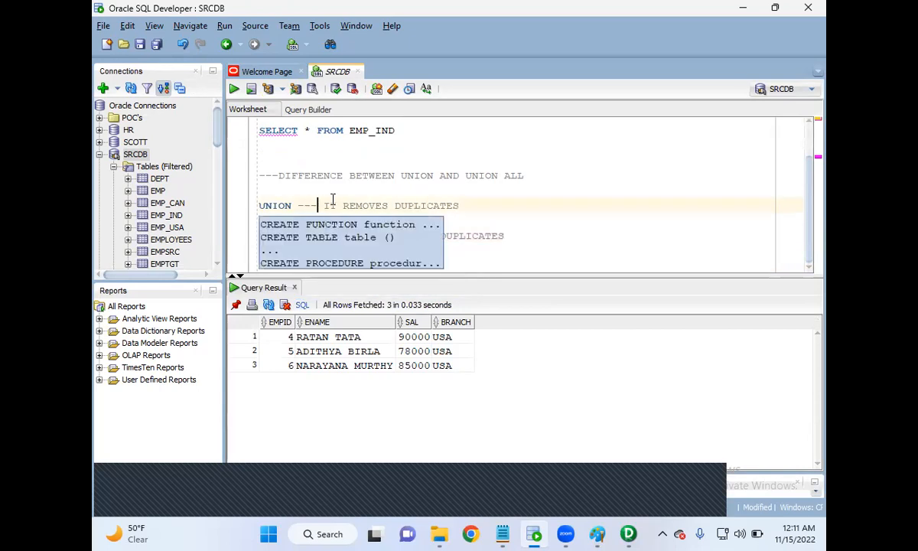
left_click(335, 201)
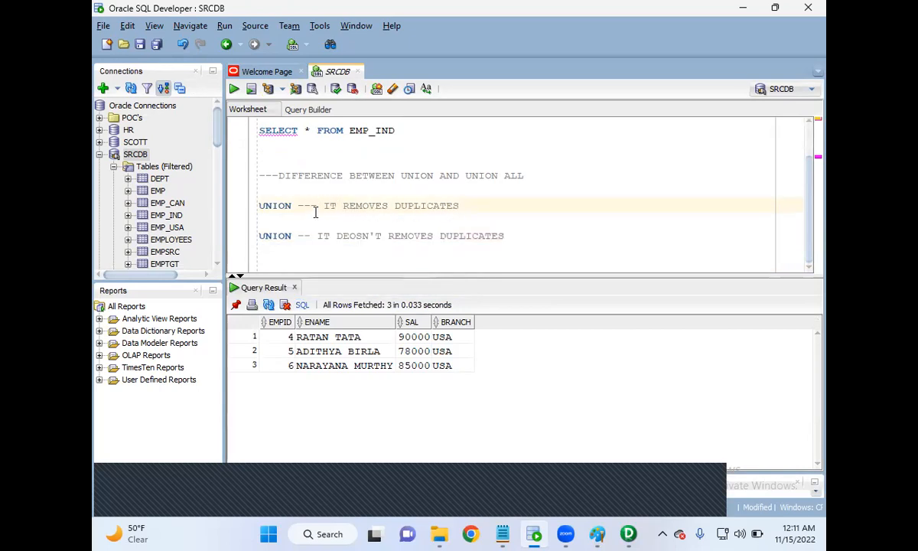
left_click(293, 237)
type("ALL")
Join the EMP_USA and EMP_IND queries with UNION, removing the extra blank line between them, and run the combined query.
left_click(566, 242)
key("Return")
left_click_drag(566, 243, 301, 194)
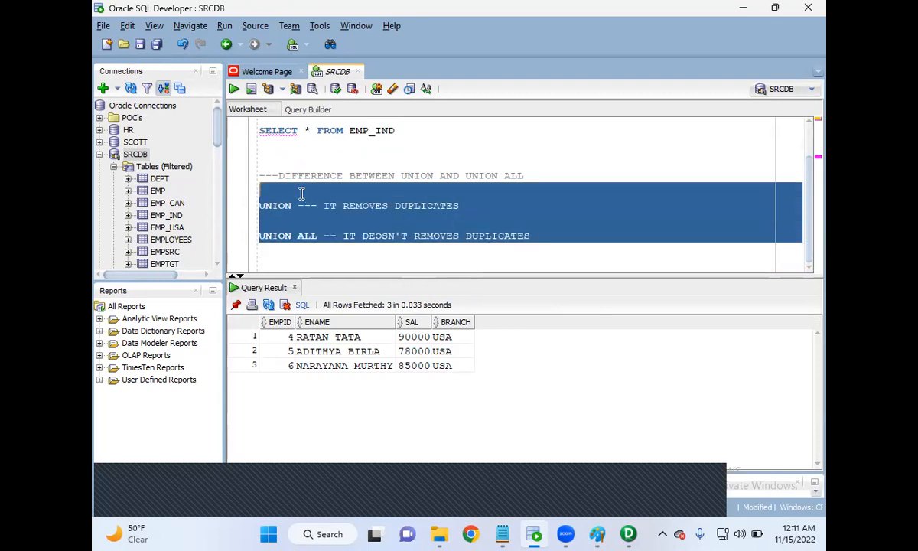
scroll(301, 194, "up", 1)
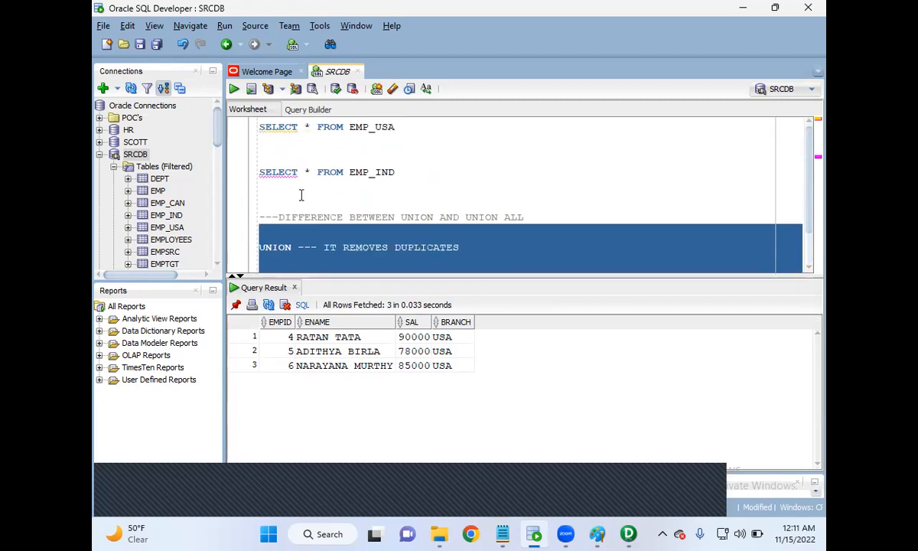
left_click(356, 153)
left_click_drag(410, 172, 239, 114)
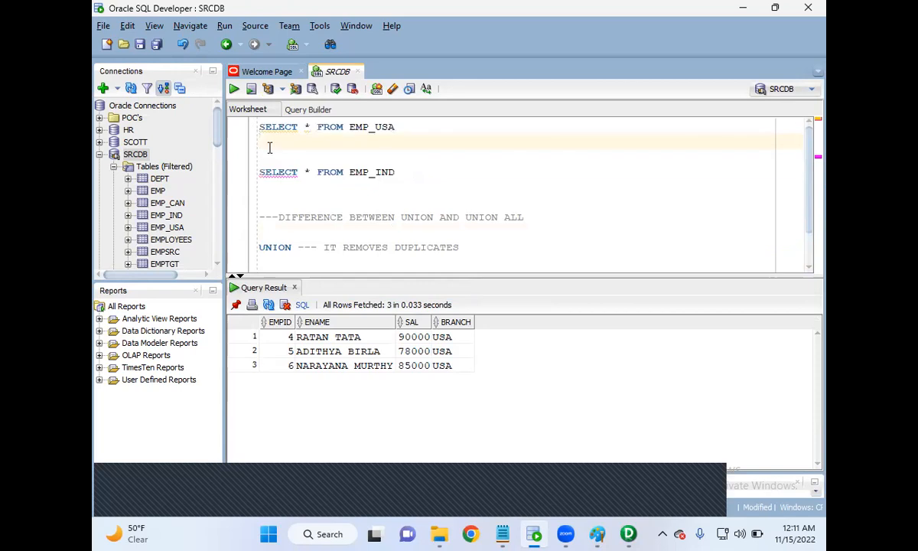
type("UNION")
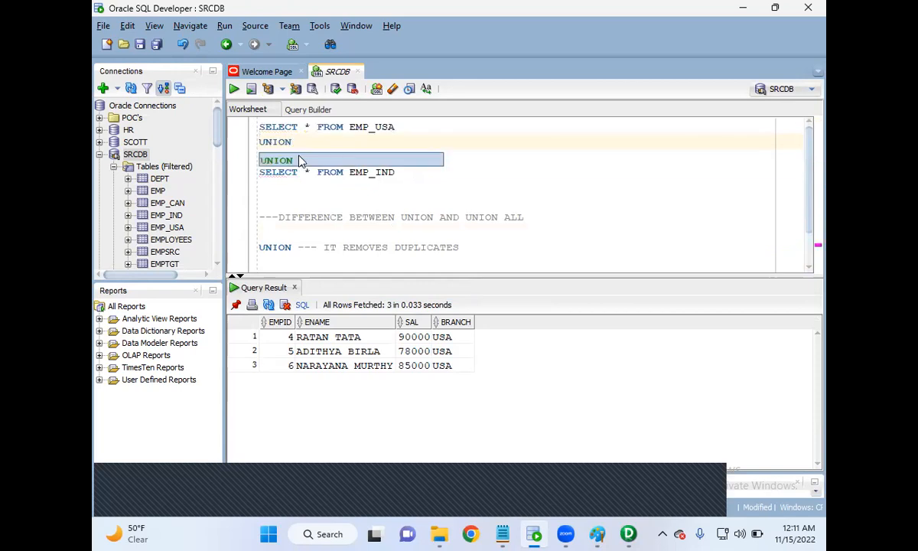
key("Escape")
key("Delete")
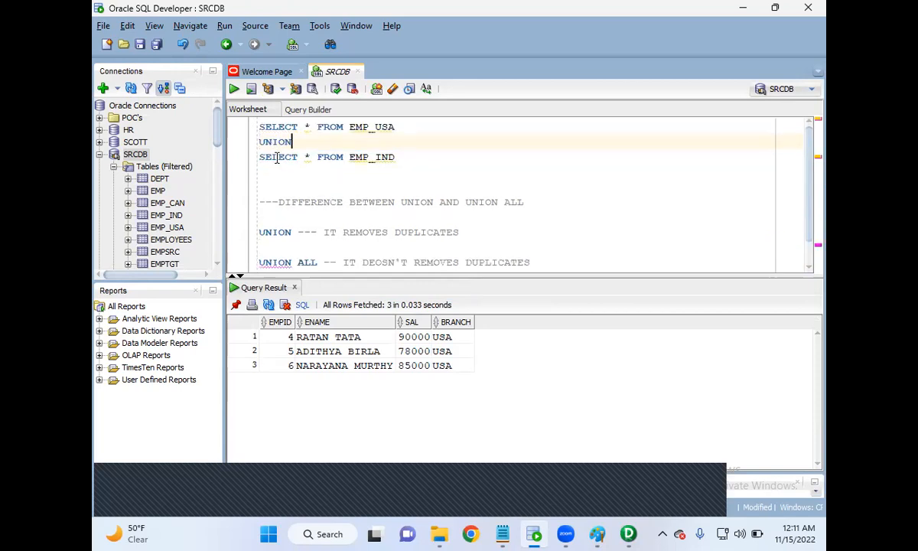
left_click_drag(396, 157, 239, 121)
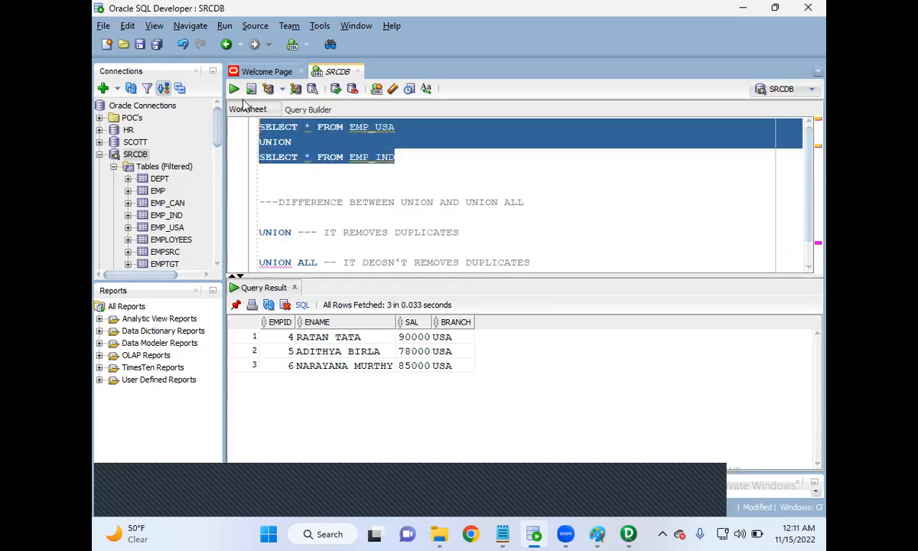
left_click(234, 91)
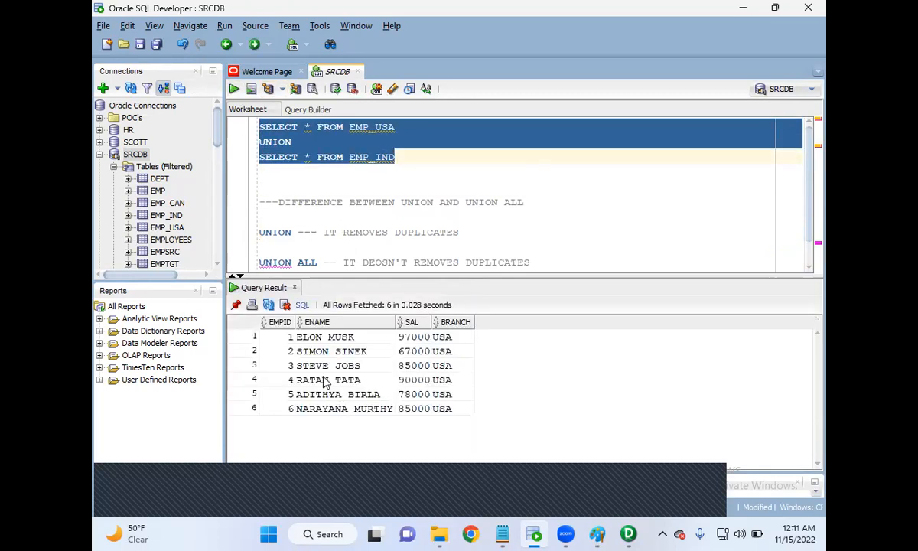
Run the EMP_USA query and the EMP_IND query separately to examine each table's rows.
left_click(393, 173)
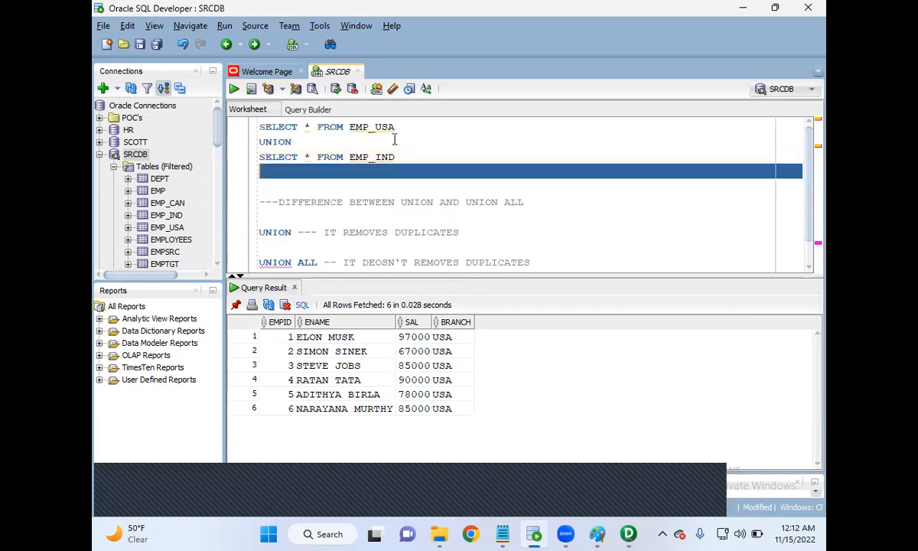
left_click_drag(398, 127, 257, 127)
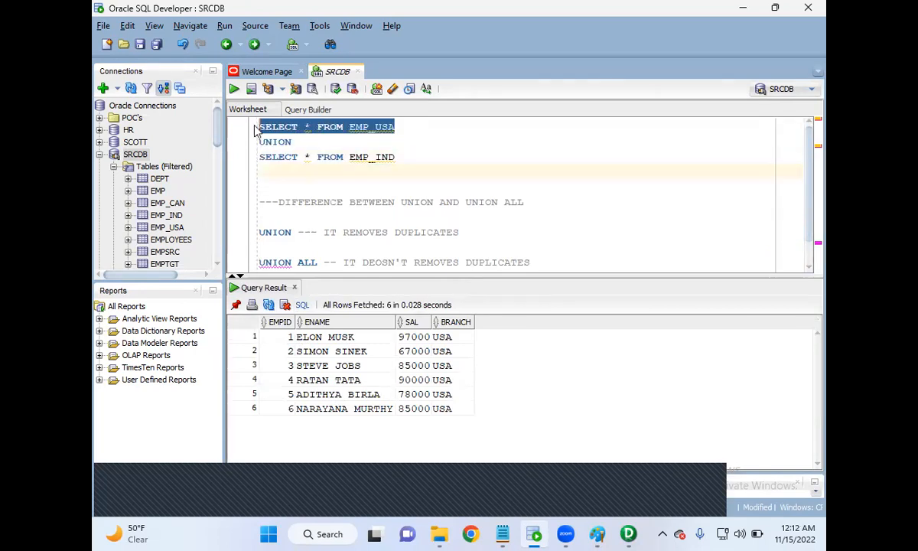
left_click(234, 89)
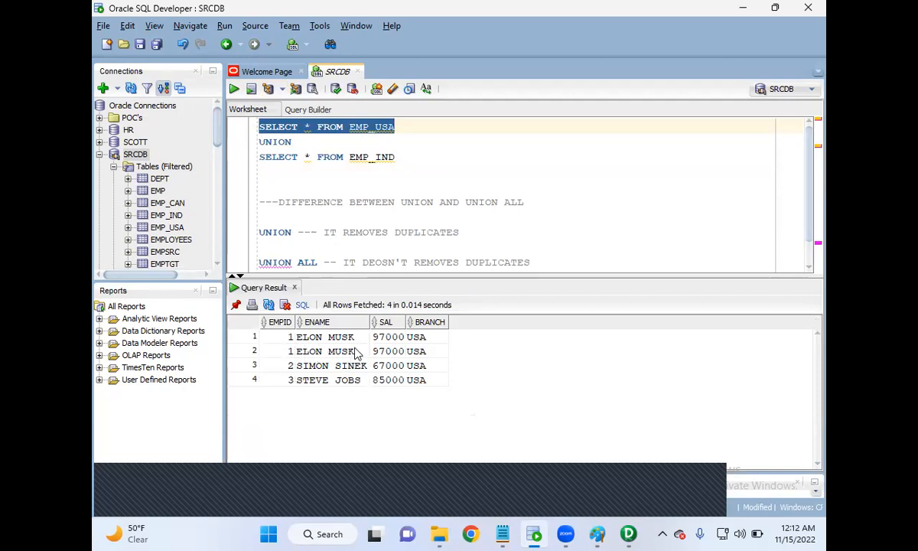
left_click_drag(404, 157, 257, 157)
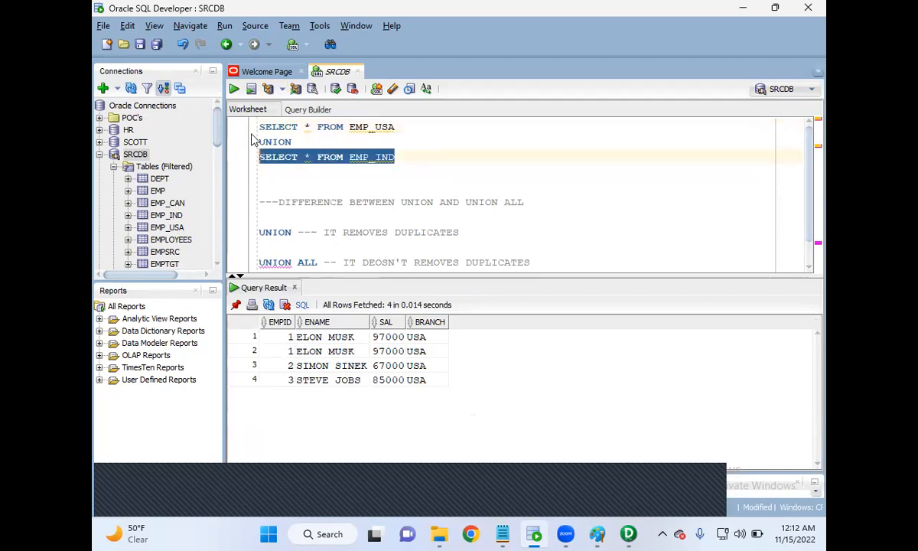
left_click(235, 89)
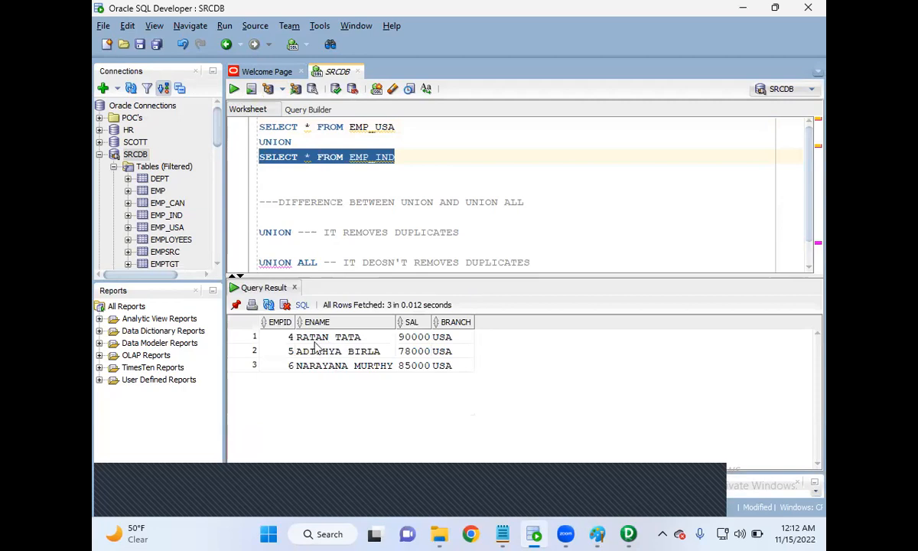
Run the complete UNION query again and highlight the note about UNION for comparison.
left_click_drag(418, 158, 242, 130)
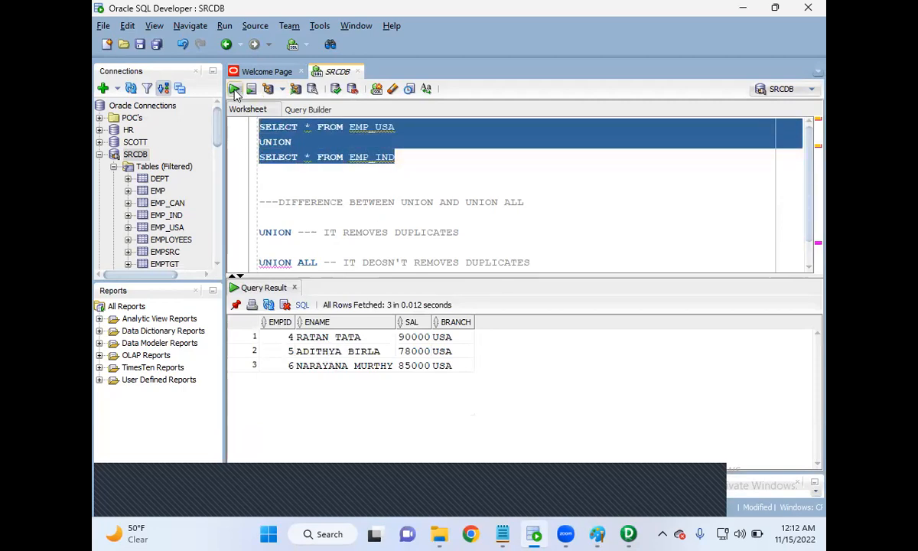
left_click(234, 90)
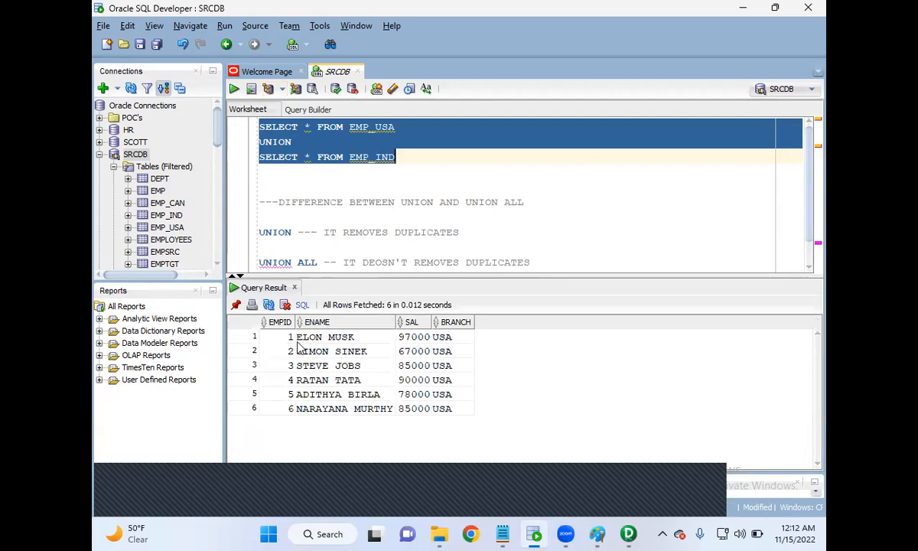
left_click_drag(459, 231, 259, 235)
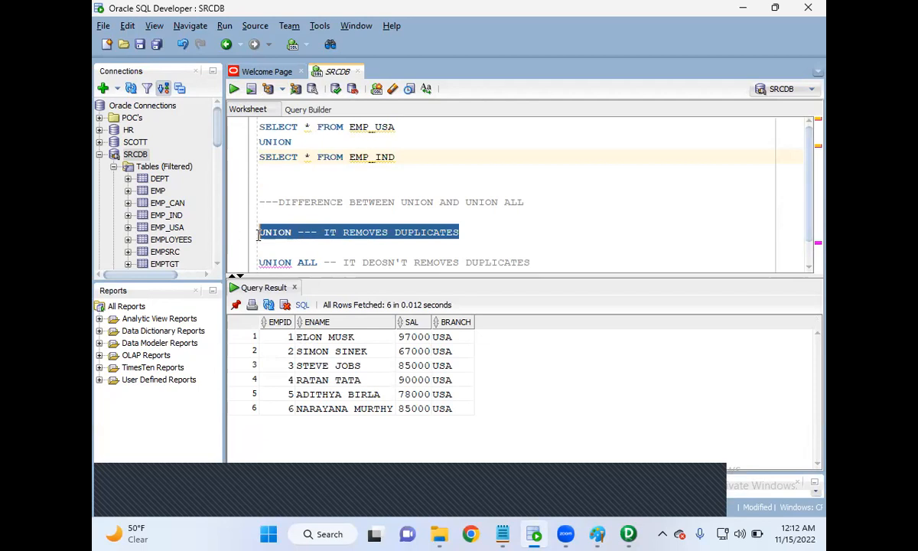
Change the set operator between the two queries to UNION ALL, run the combined query and select the repeated row's EMPID.
left_click(326, 140)
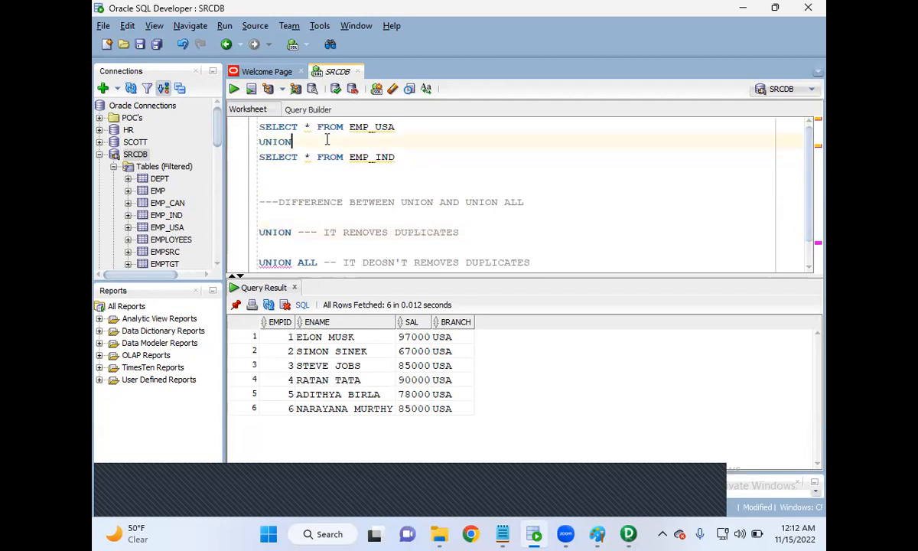
type("ALL")
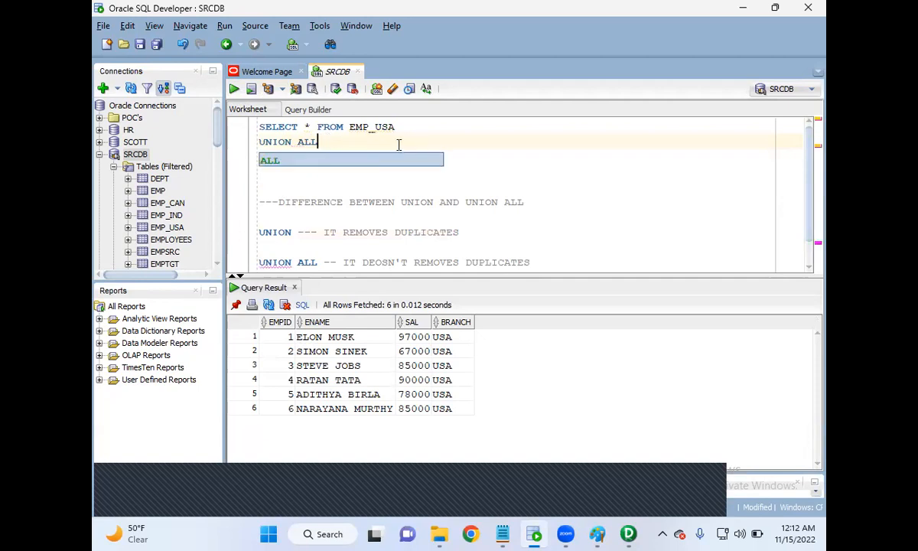
key("Escape")
left_click_drag(399, 155, 215, 117)
left_click(235, 91)
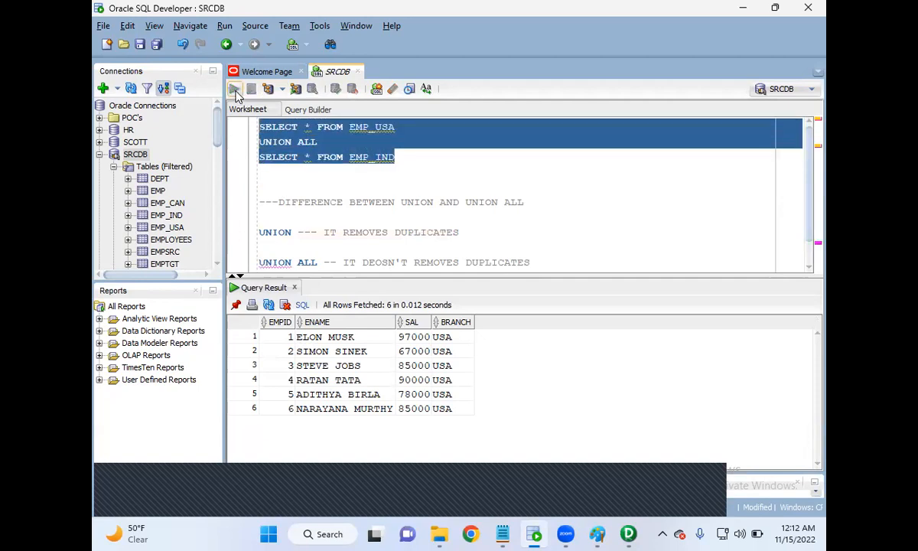
left_click(287, 350)
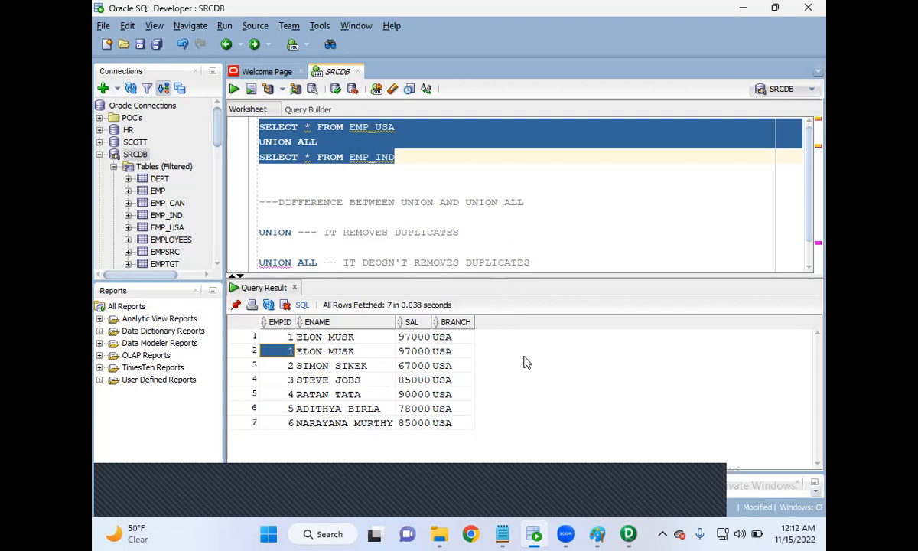
left_click(498, 244)
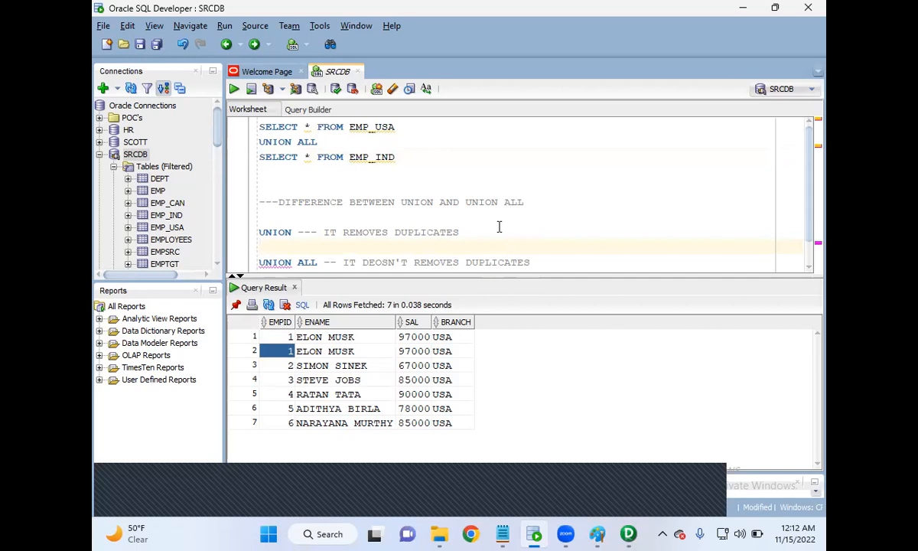
left_click_drag(482, 240, 278, 232)
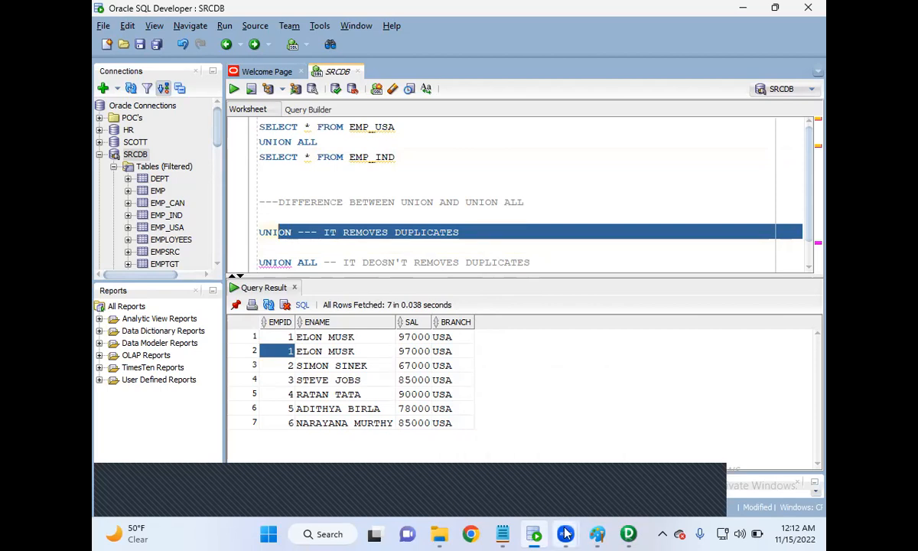
mouse_move(569, 533)
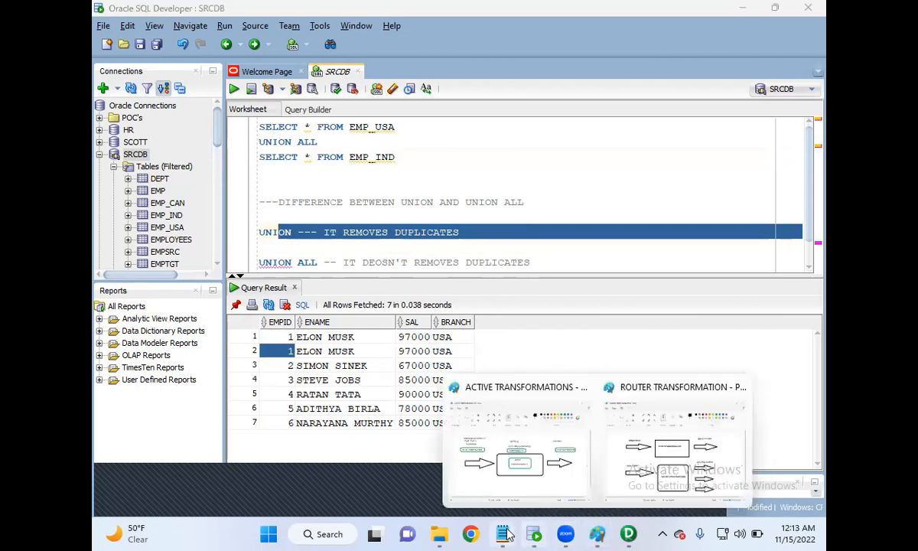
mouse_move(503, 529)
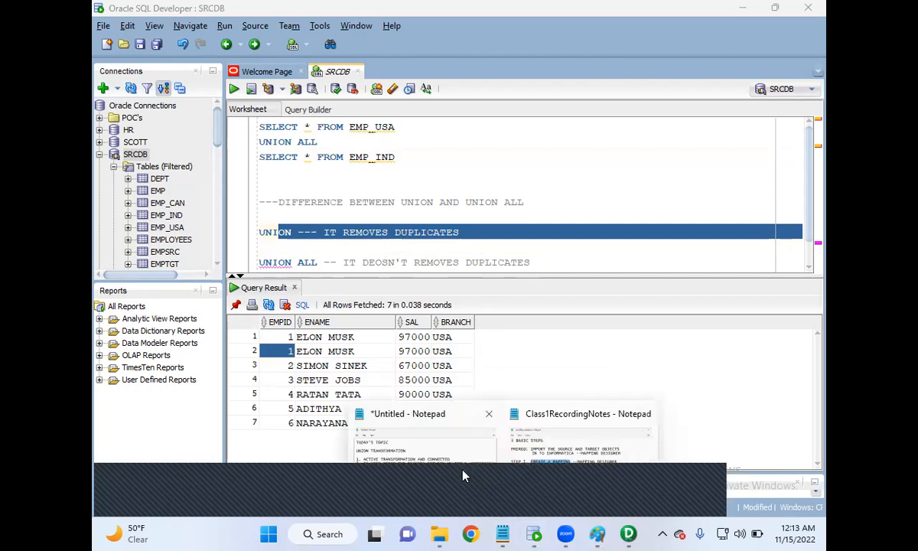
left_click(421, 429)
left_click(629, 535)
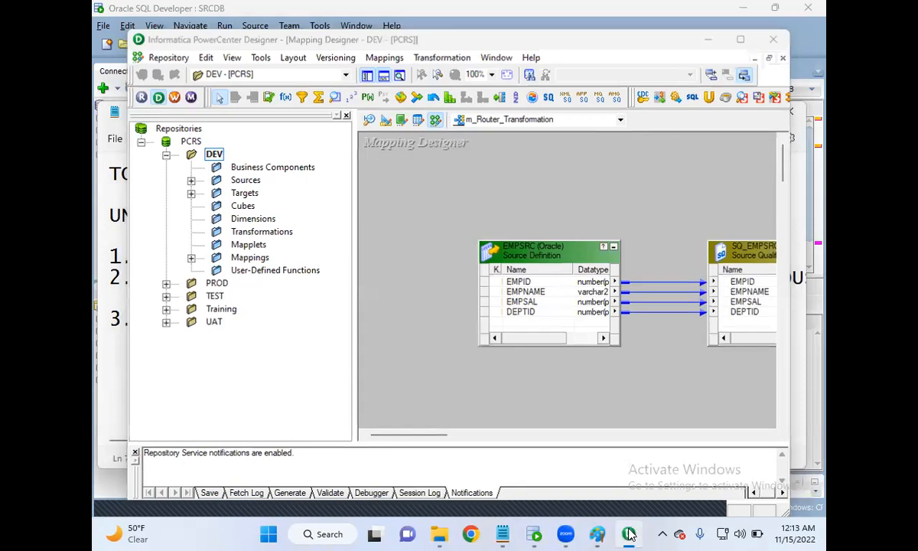
left_click(629, 535)
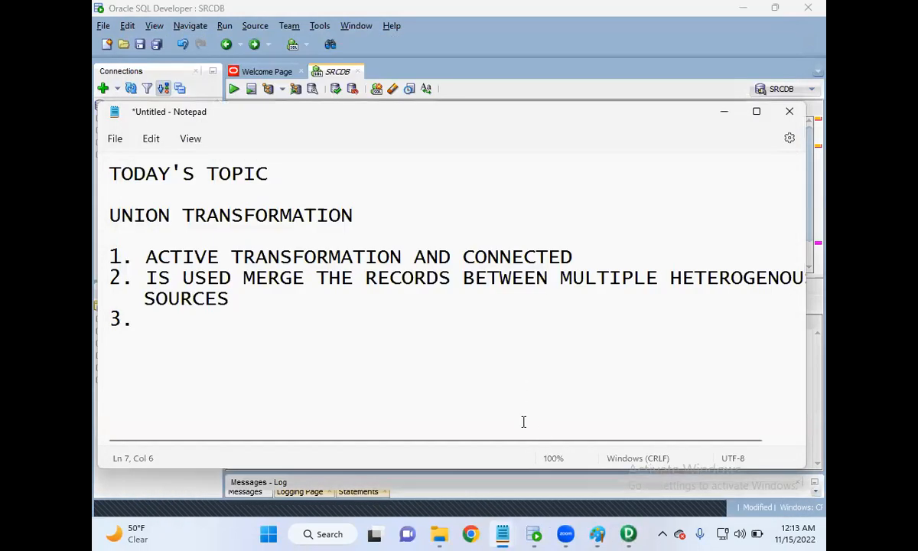
left_click(727, 111)
scroll(501, 236, "down", 1)
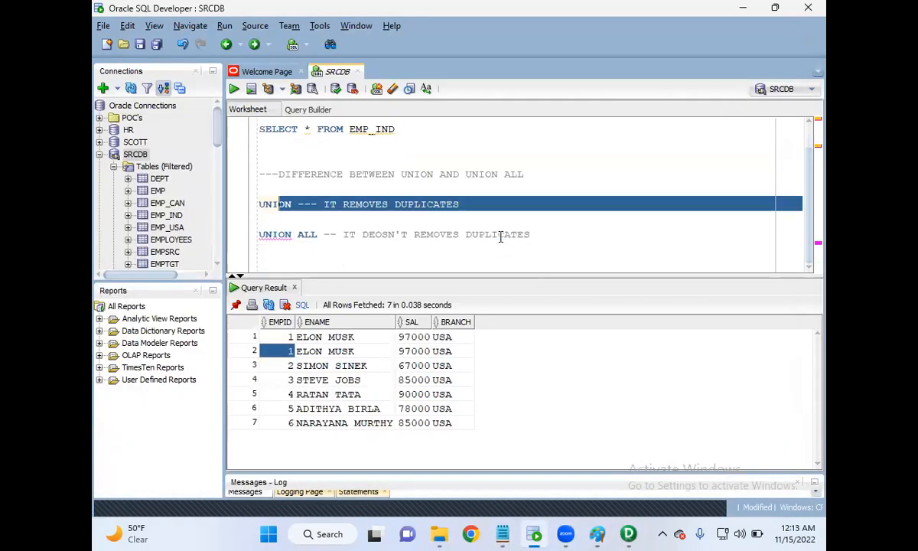
left_click(551, 242)
key("Return")
key("Return")
key("Return")
type("REUIRE")
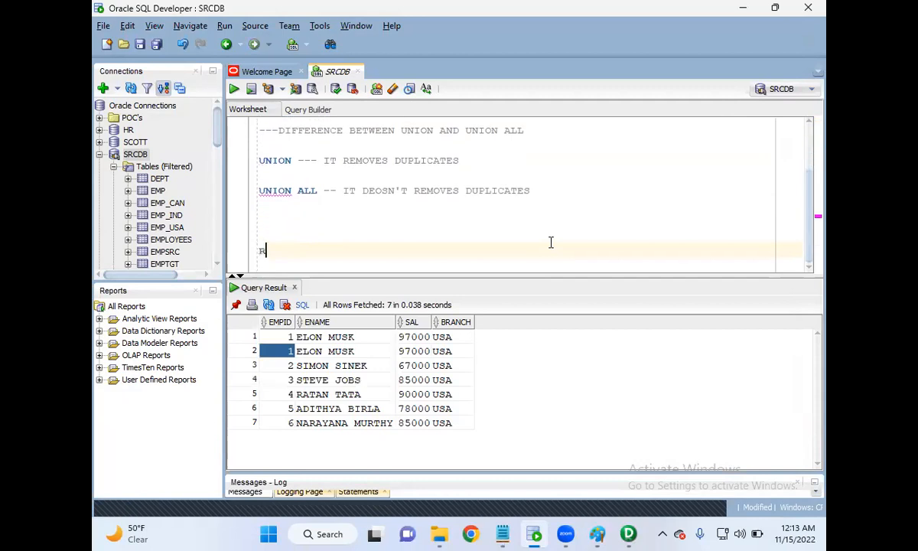
key("BackSpace")
key("BackSpace")
key("BackSpace")
key("BackSpace")
key("BackSpace")
key("BackSpace")
Add blank lines between the EMP_IND query and the DIFFERENCE comment to make room for another note.
key("Up")
key("Up")
key("Up")
key("Up")
key("Up")
key("Up")
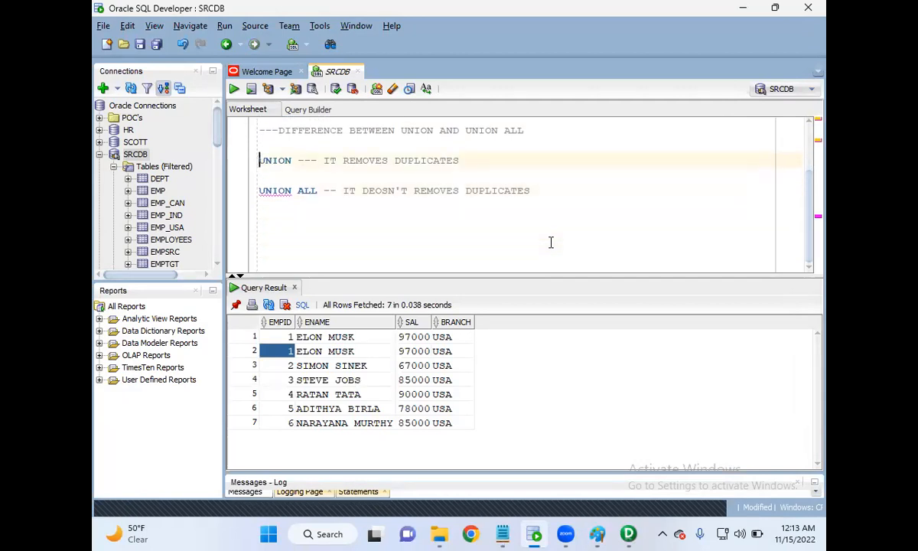
key("Up")
key("Up")
key("Up")
key("Up")
key("Up")
key("Return")
key("Return")
key("Up")
key("Up")
key("Up")
key("Up")
key("Up")
key("Down")
Write the heading "REQUIREMENT :" below the EMP_IND query, correcting its spelling.
type("REUIREMENT")
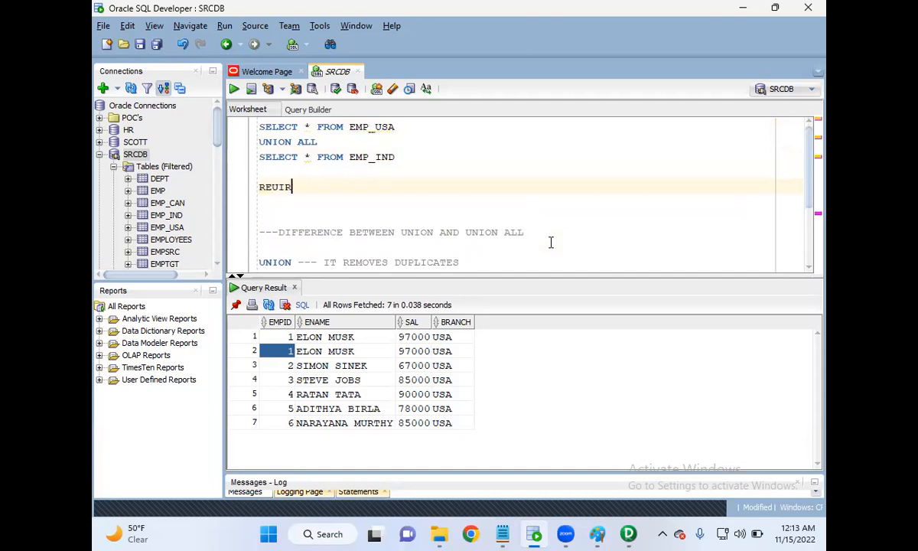
key("Left")
key("Left")
key("Left")
key("Left")
key("Left")
key("Left")
key("Left")
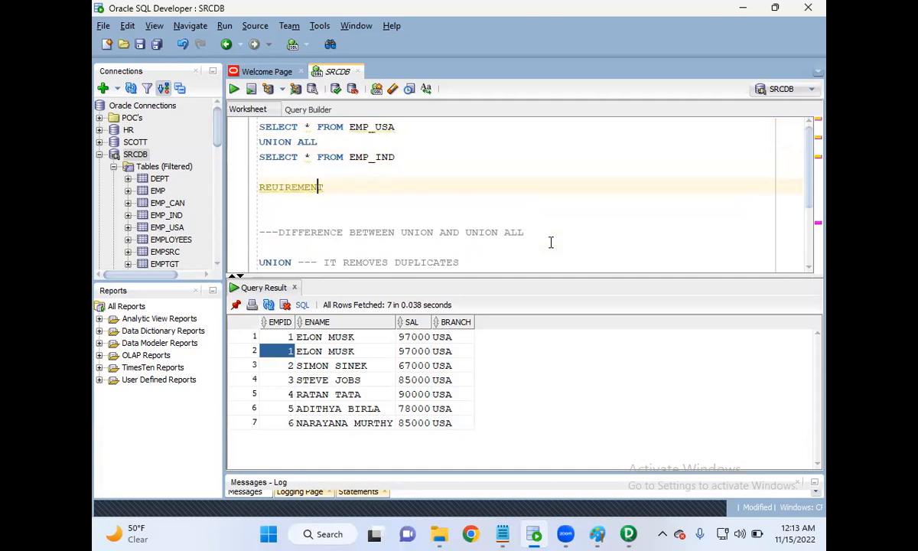
type("Q")
type(" :")
Remove the space before the colon so the heading reads "REQUIREMENT:" and leave blank lines below it.
key("Return")
key("Return")
key("Return")
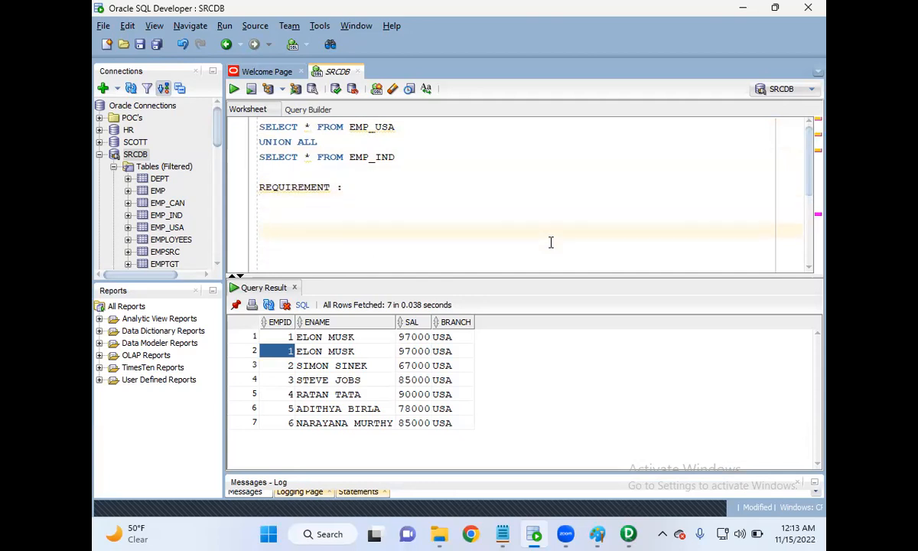
key("Up")
key("Up")
key("BackSpace")
key("BackSpace")
key("BackSpace")
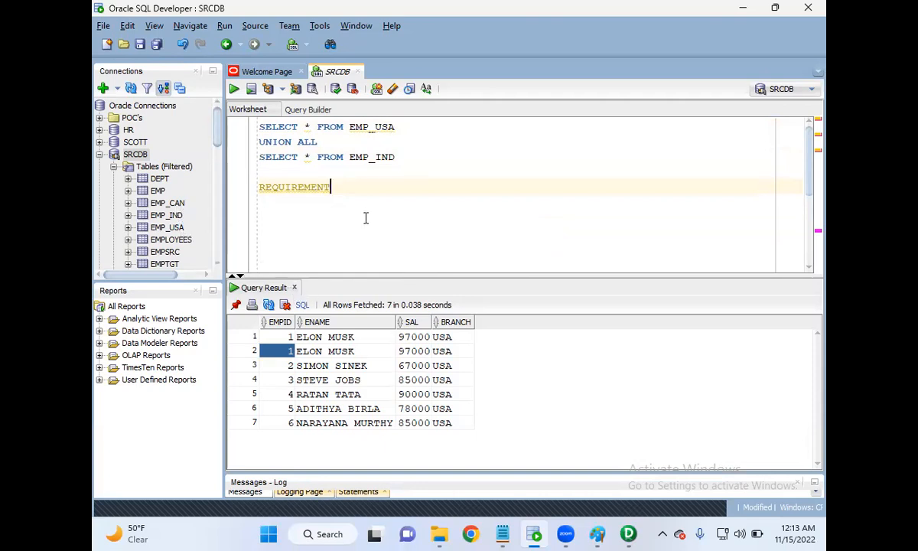
type(":")
key("Return")
key("Return")
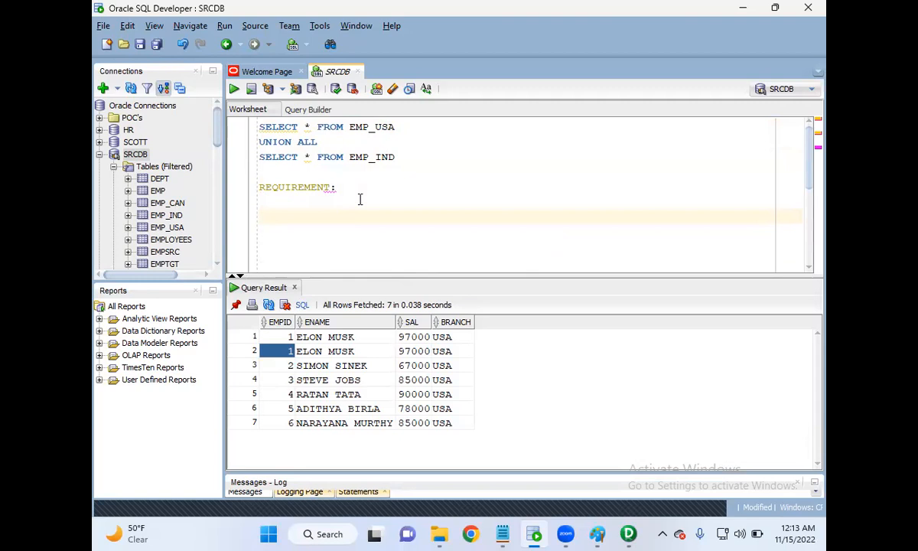
Write the line "LOAD ALL THE EMPLOYEES RECORDS INTO THE TARGET TABLES" below the REQUIREMENT heading, correcting typos.
type("LAOD")
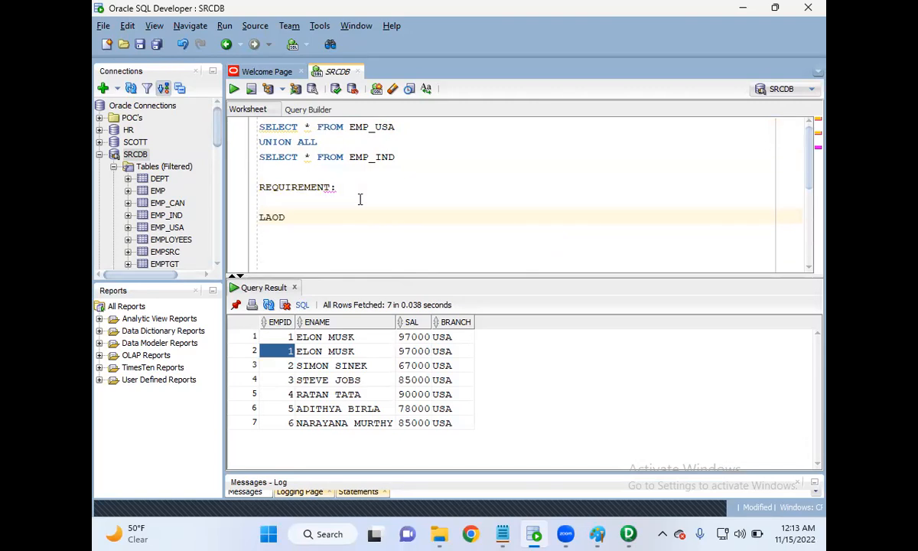
key("BackSpace")
key("BackSpace")
key("BackSpace")
type("OAD ALL THE E")
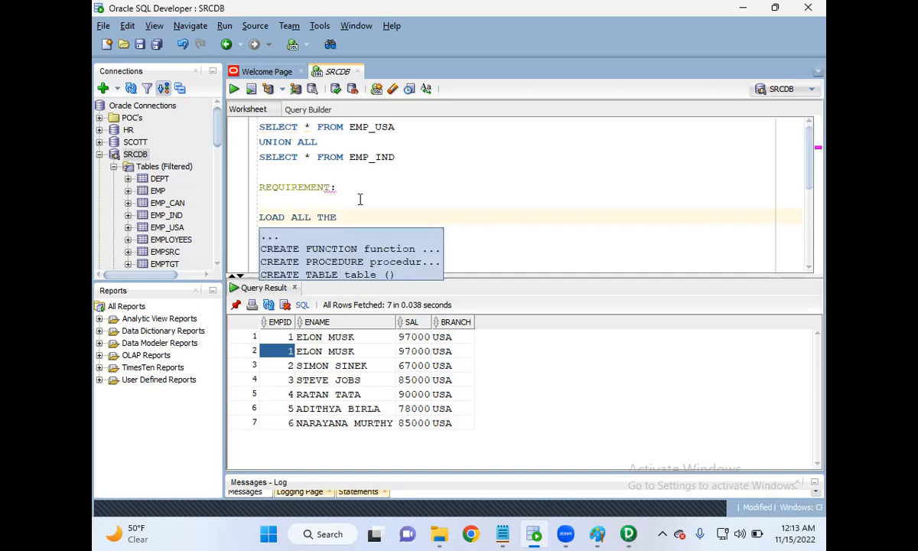
type("EMPLOYEES")
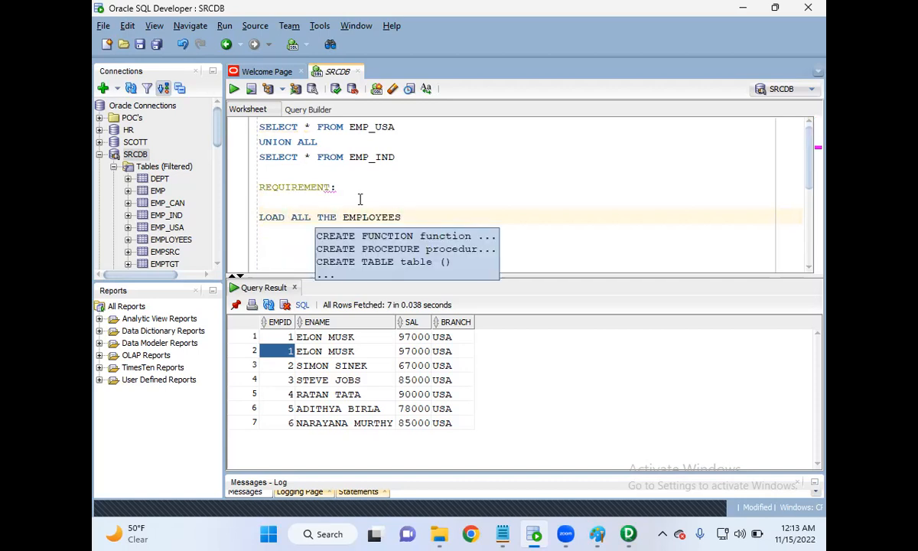
type(" RECORS INTO")
key("BackSpace")
key("BackSpace")
key("BackSpace")
key("BackSpace")
type("DS ITNO")
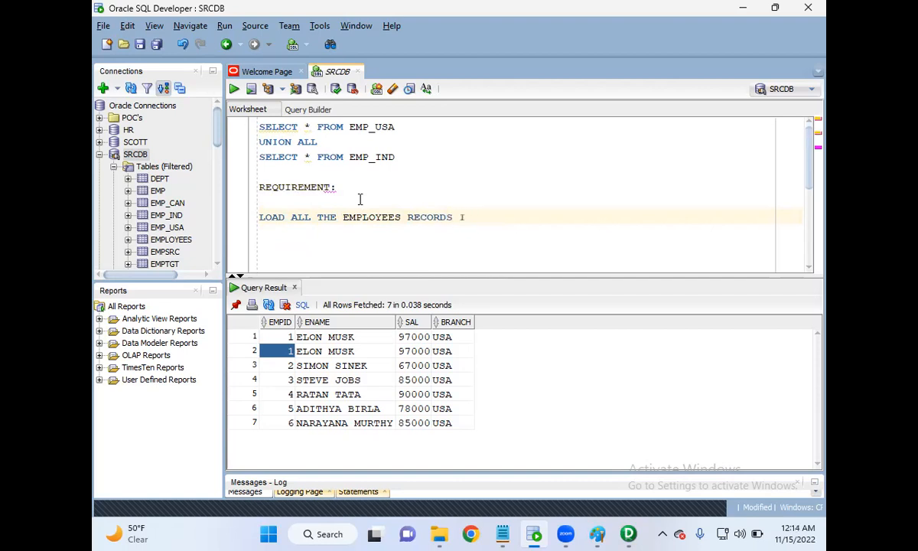
key("BackSpace")
key("BackSpace")
key("BackSpace")
type("NTI")
key("BackSpace")
type("O")
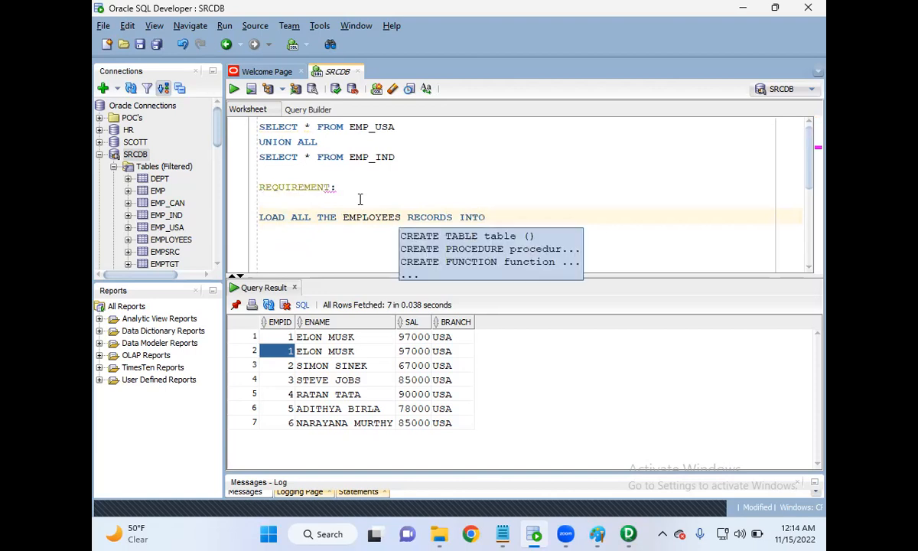
type(" TH")
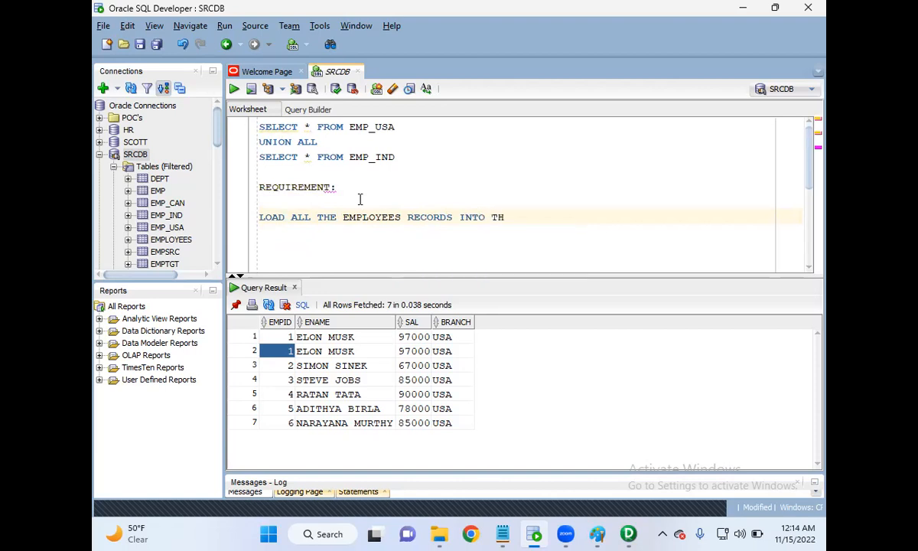
type("E TARGET TABLE")
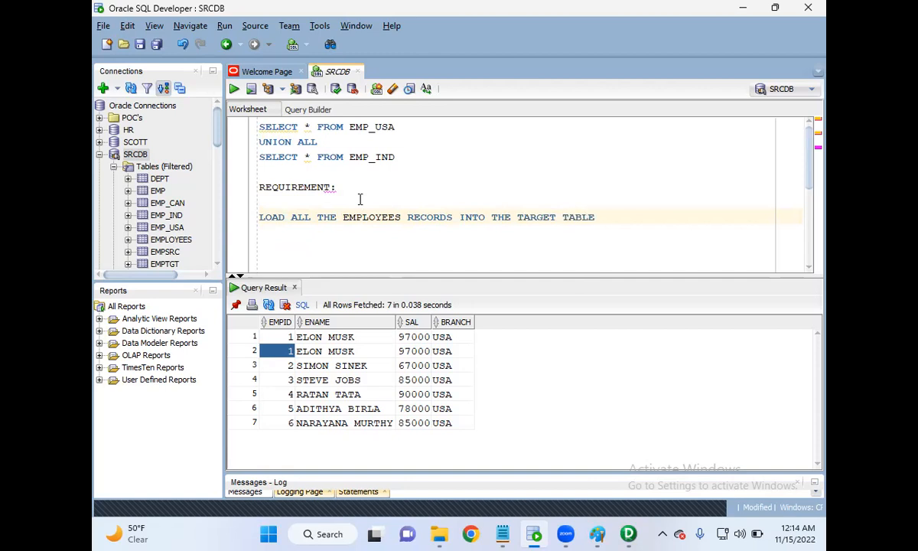
type("S")
Remove the blank line between the REQUIREMENT heading and its text, and shorten the final word to "TABLE".
left_click(282, 208)
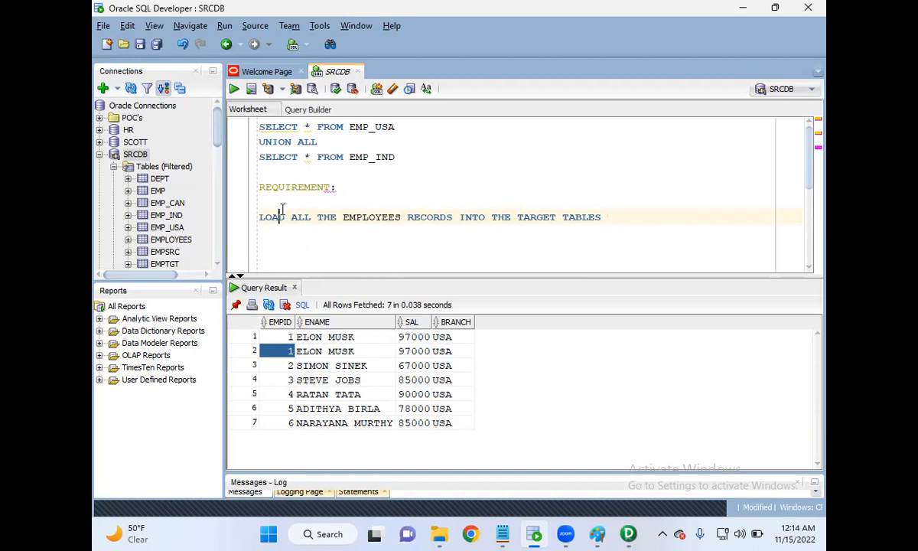
key("BackSpace")
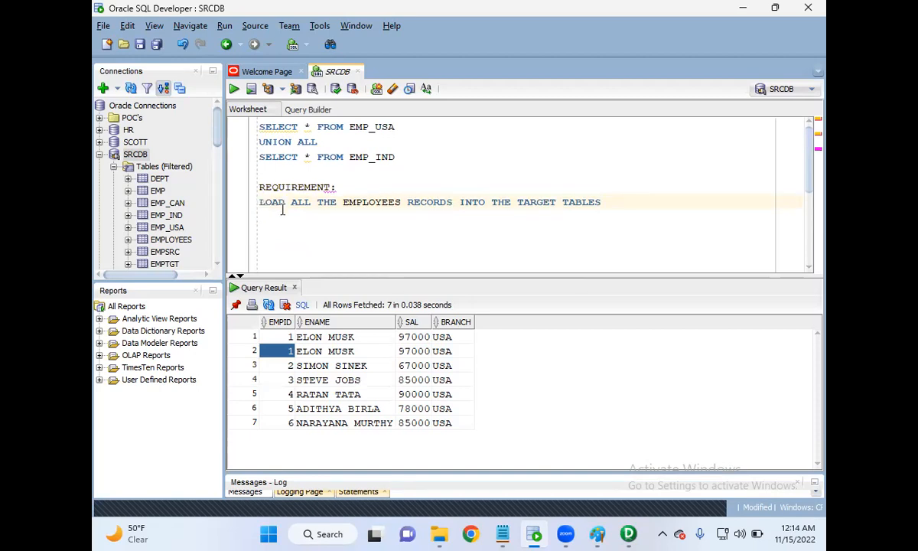
left_click(614, 202)
key("BackSpace")
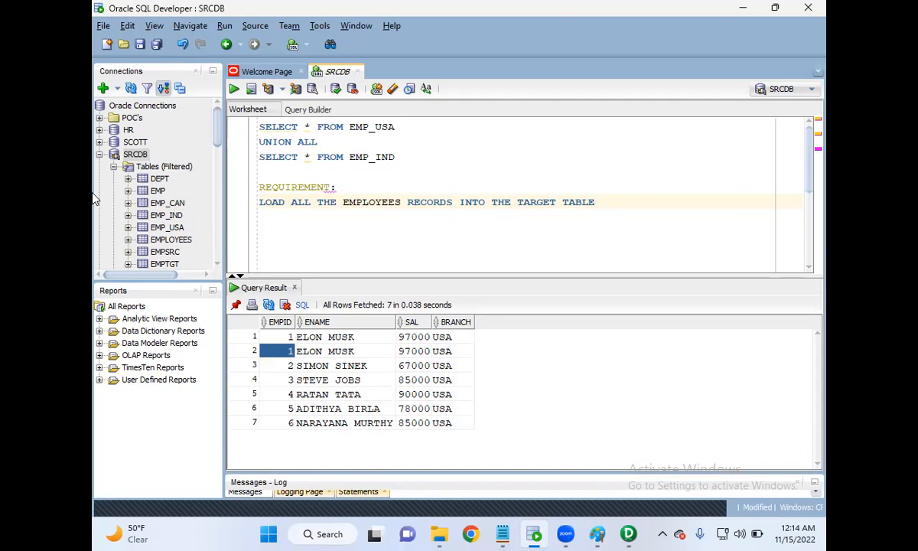
Open a worksheet on the TGTDB connection, run SELECT * FROM TGT_EMP and highlight the table name.
left_click(98, 154)
double_click(132, 178)
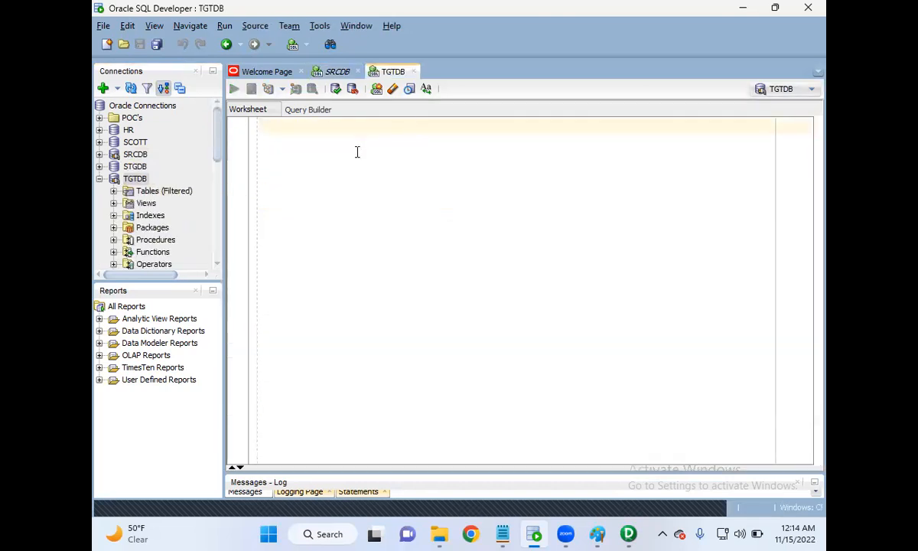
type("SELECT * FROM TGT_EMP")
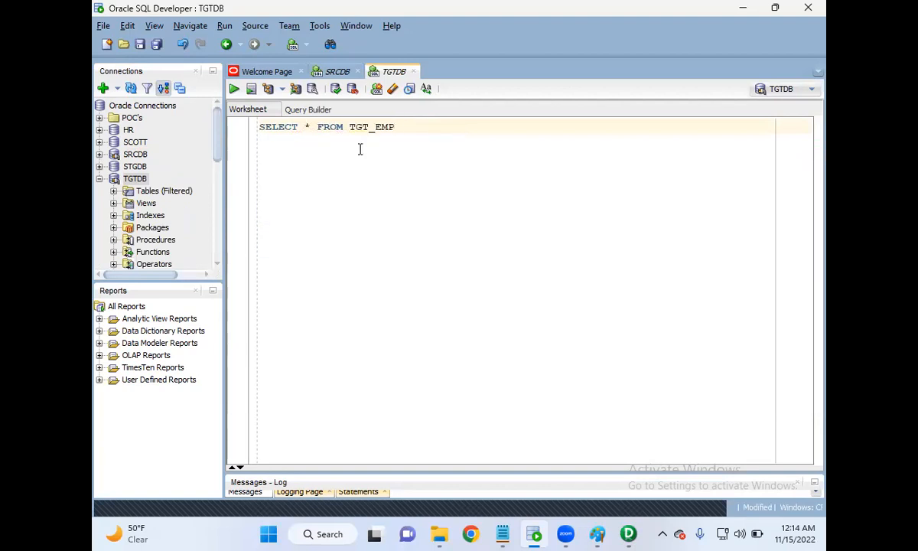
key("Return")
key("ctrl+a")
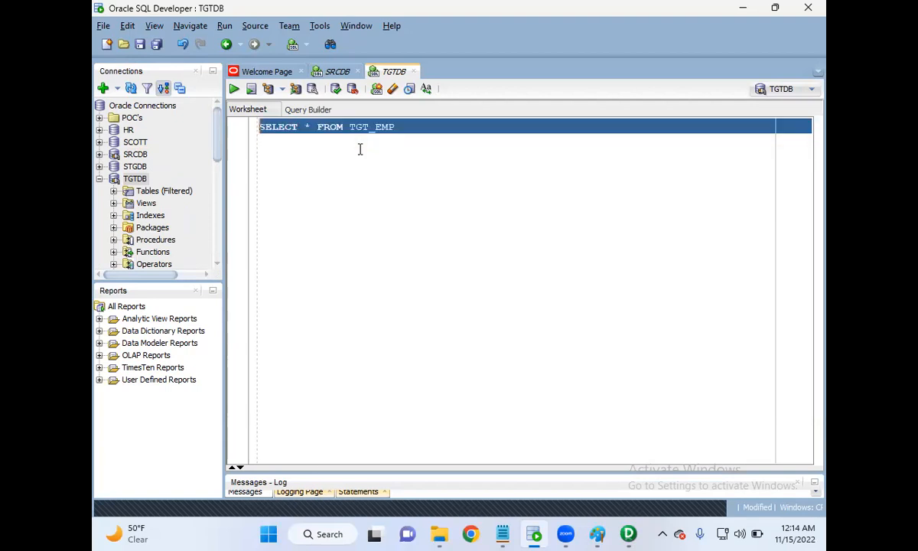
left_click(233, 89)
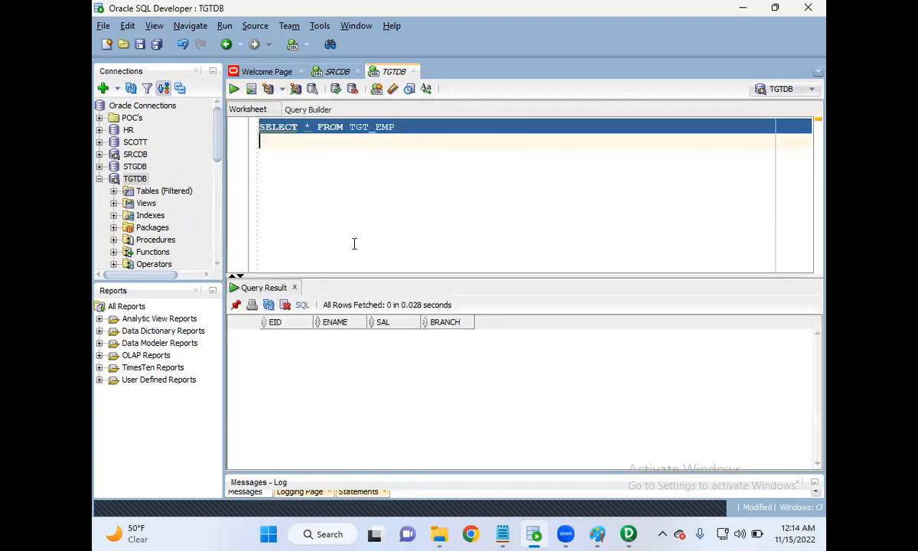
left_click(365, 216)
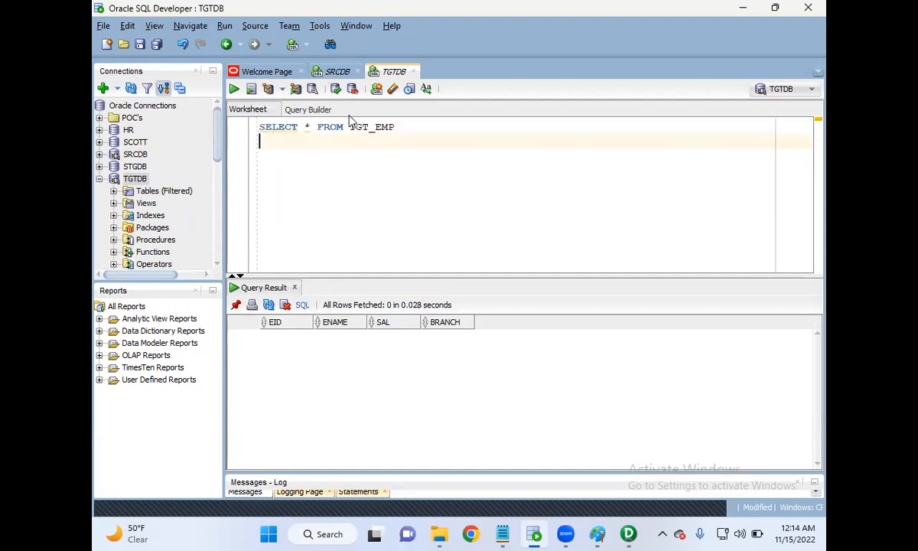
left_click_drag(395, 127, 349, 129)
Return to the SRCDB worksheet and add the query SELECT * FROM EMP_CAN between the EMP_IND query and the REQUIREMENT heading.
left_click(330, 71)
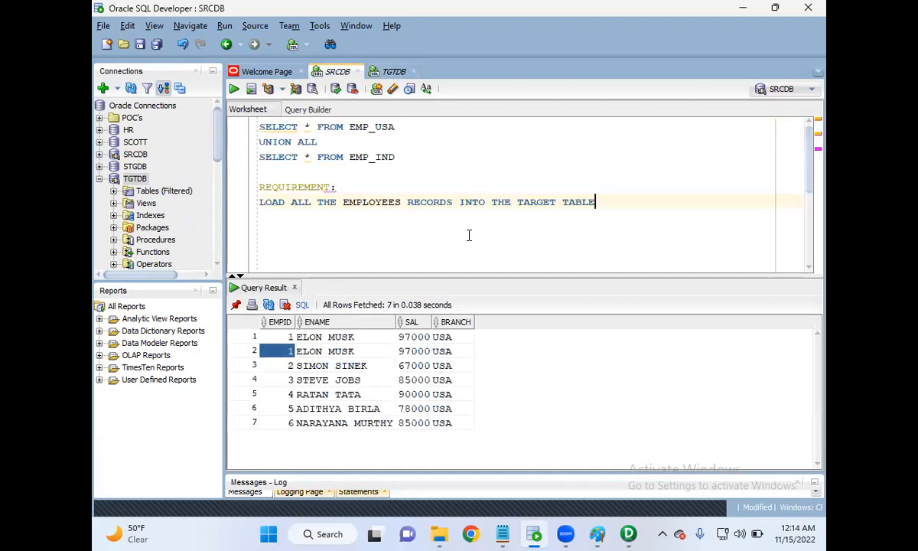
left_click(406, 159)
key("Return")
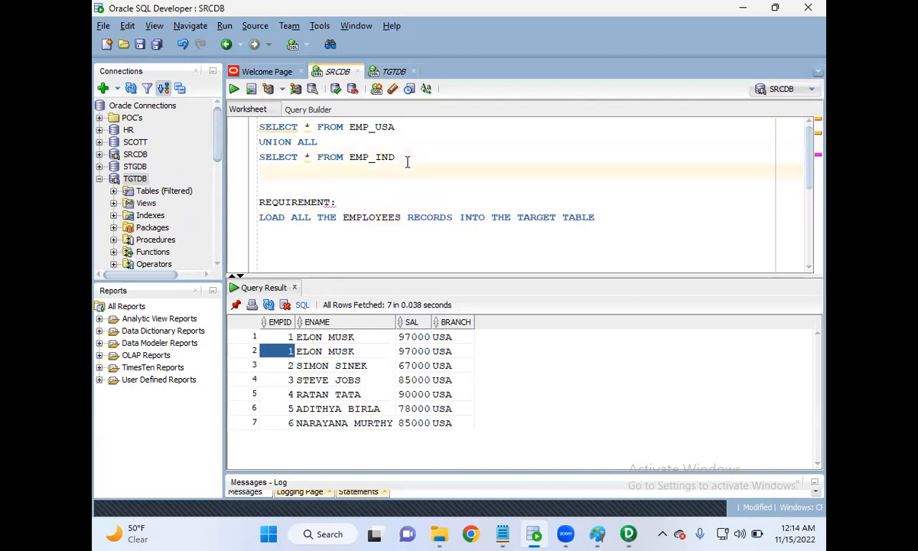
key("Return")
key("Return")
type("SELECT")
key("BackSpace")
type("T ")
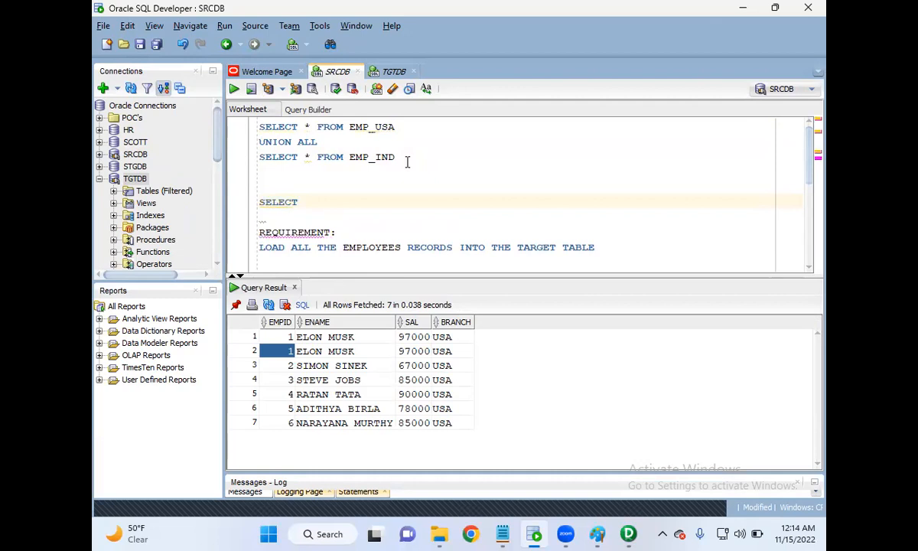
type("* FROPM")
key("BackSpace")
type("M EMP")
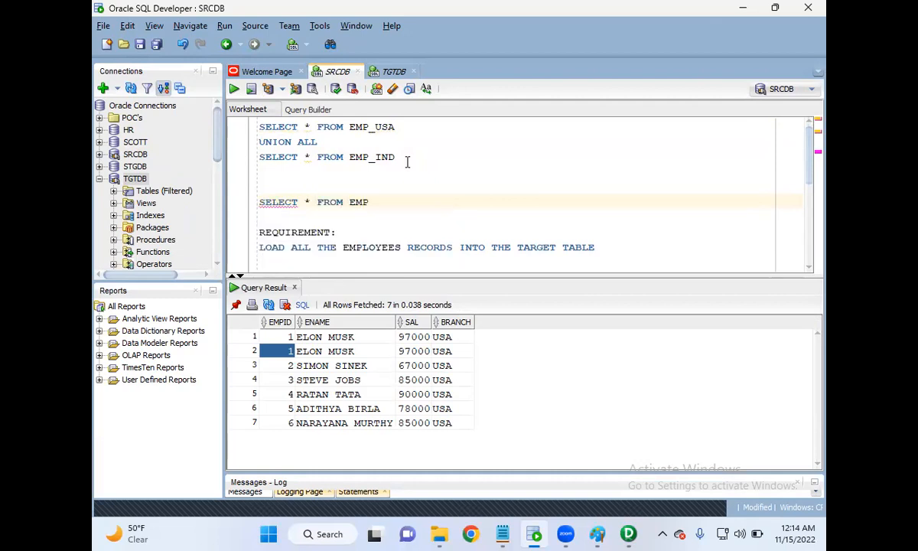
type("_CAN")
key("Return")
Run only the EMP_CAN query, and remove one blank line above it.
key("shift+Up")
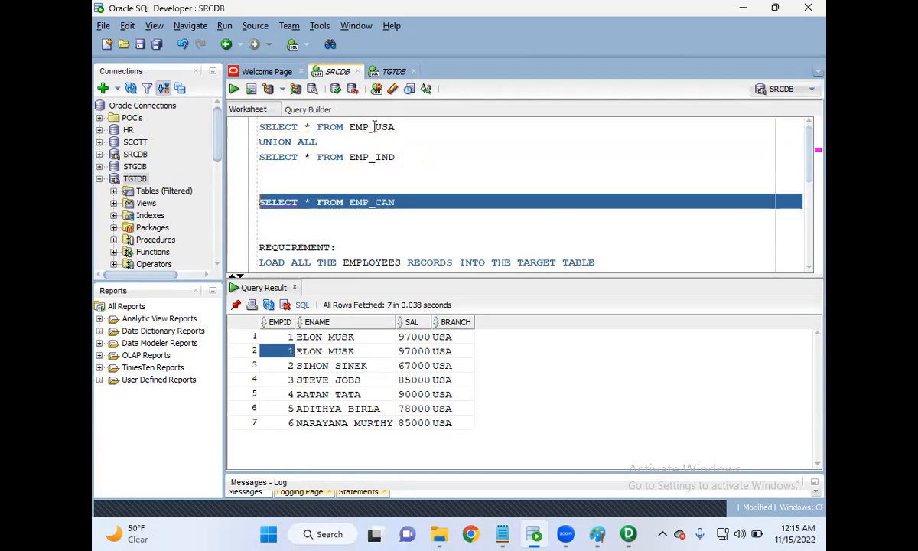
left_click(234, 89)
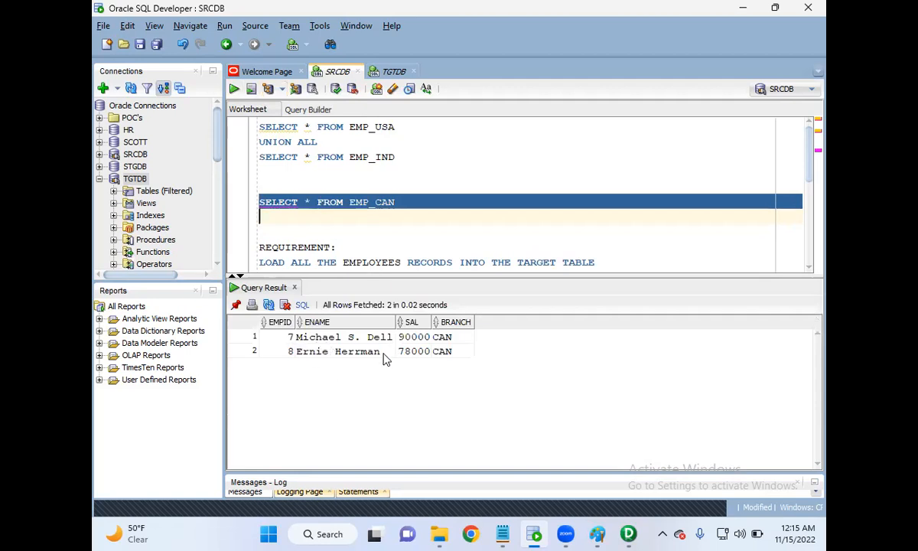
left_click(319, 184)
key("BackSpace")
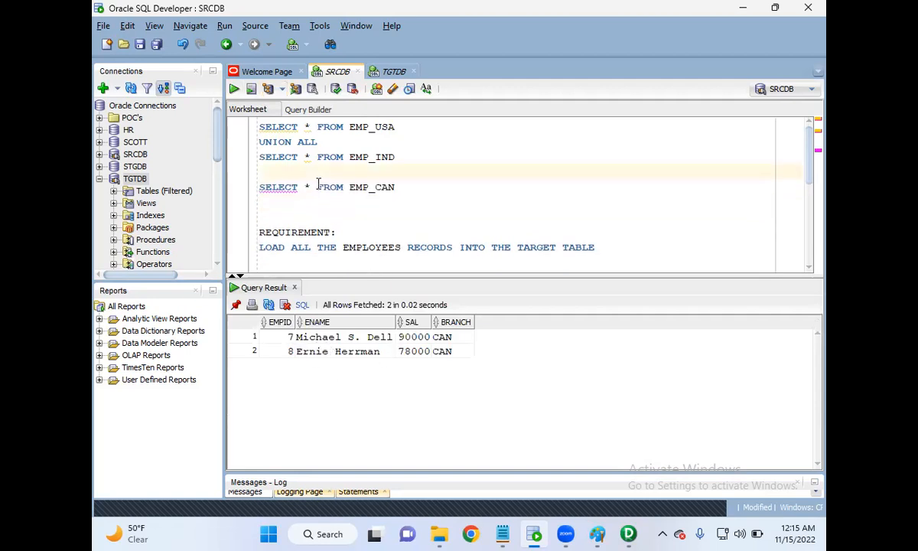
Switch to Informatica PowerCenter Designer, maximize its window and review the basic steps in the Class1RecordingNotes file in Notepad.
left_click(628, 533)
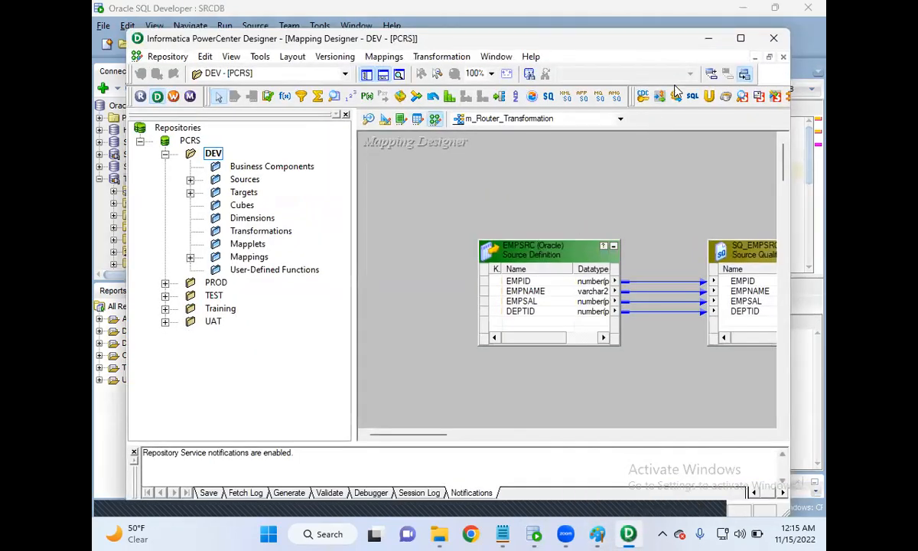
left_click(741, 37)
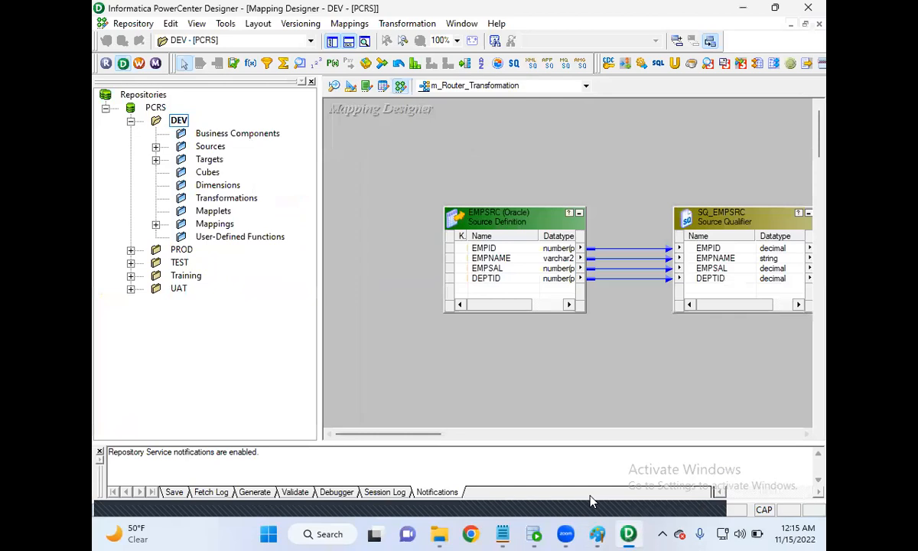
mouse_move(502, 534)
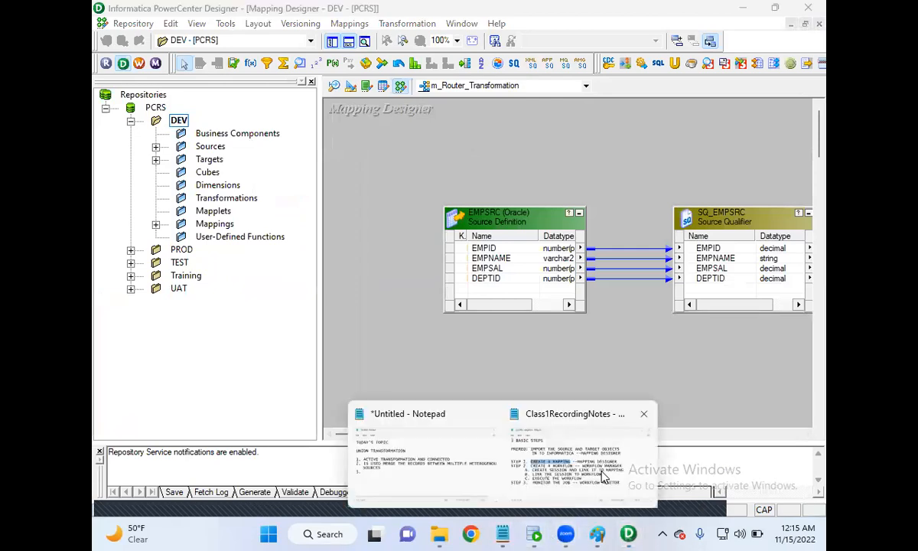
left_click(604, 476)
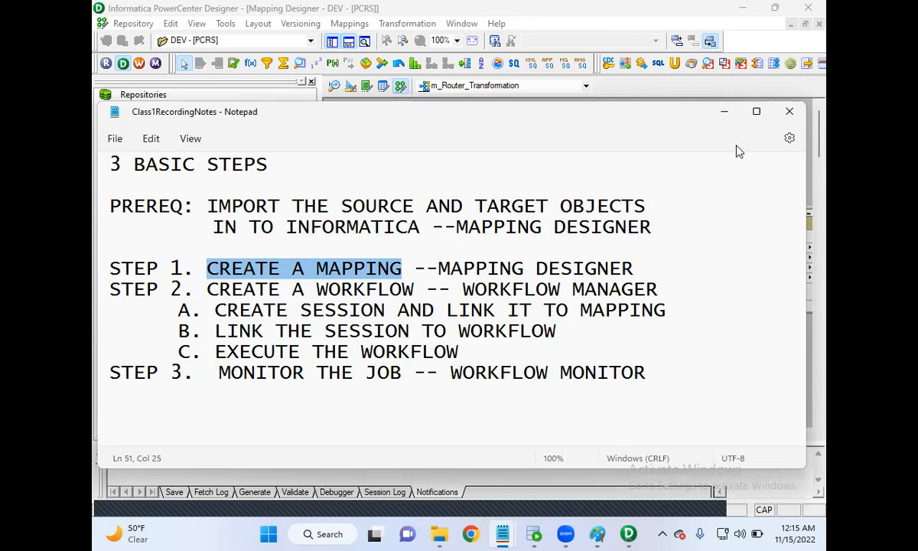
left_click(725, 116)
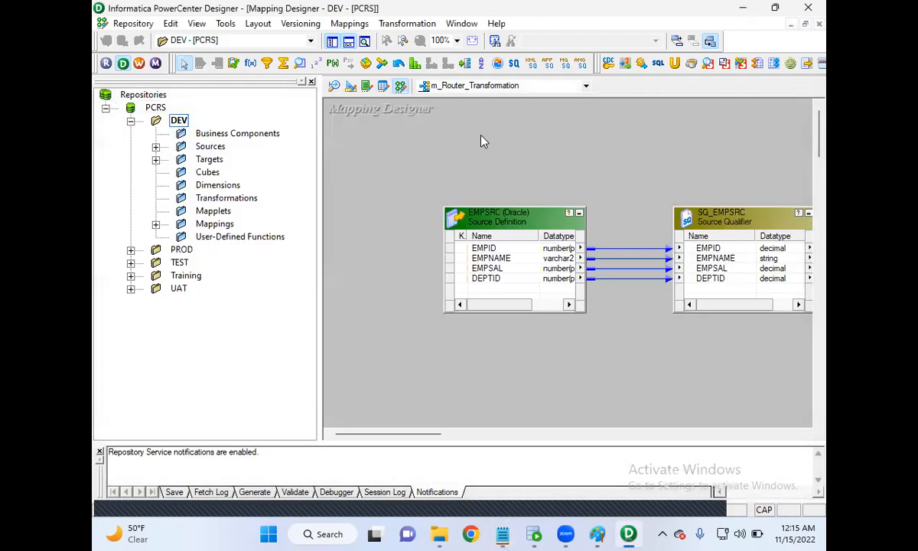
Open the Source Analyzer for the DEV folder and clear the selection of the EMPSRC source.
left_click(335, 88)
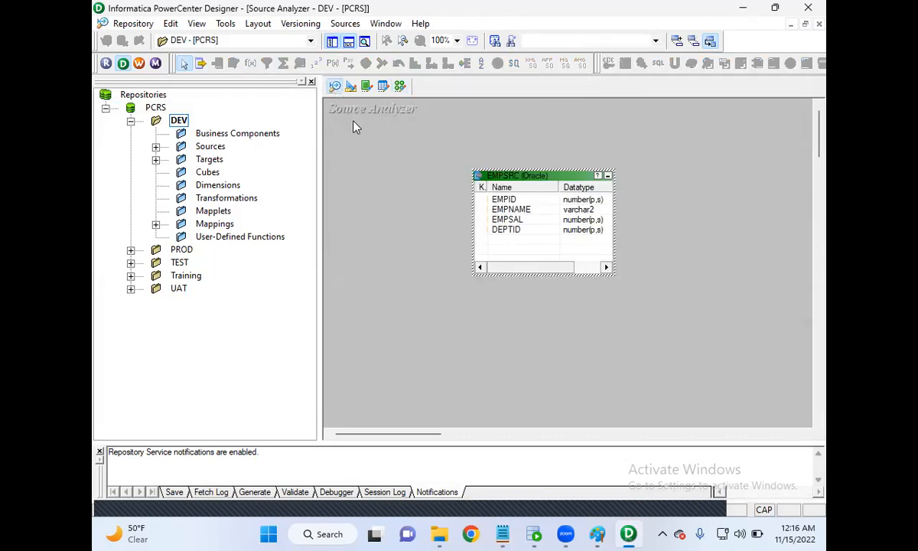
left_click(341, 120)
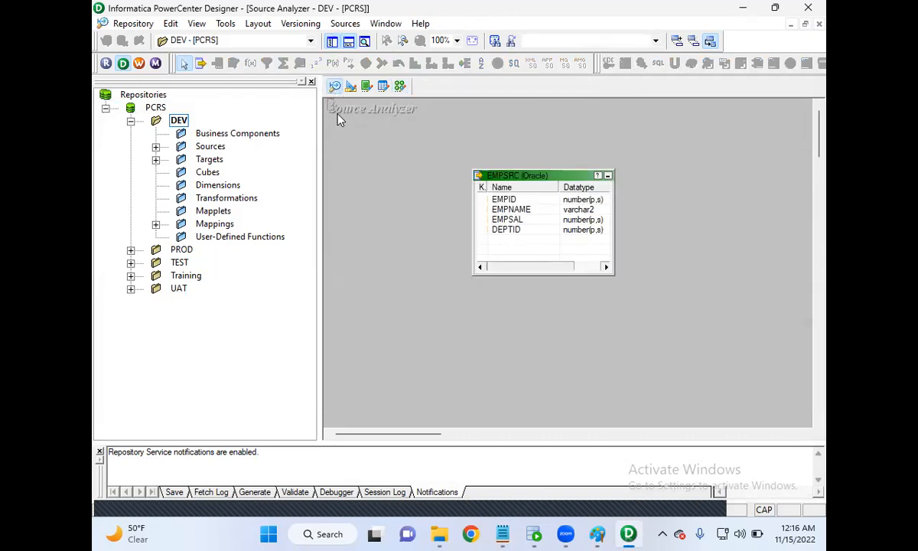
left_click(426, 130)
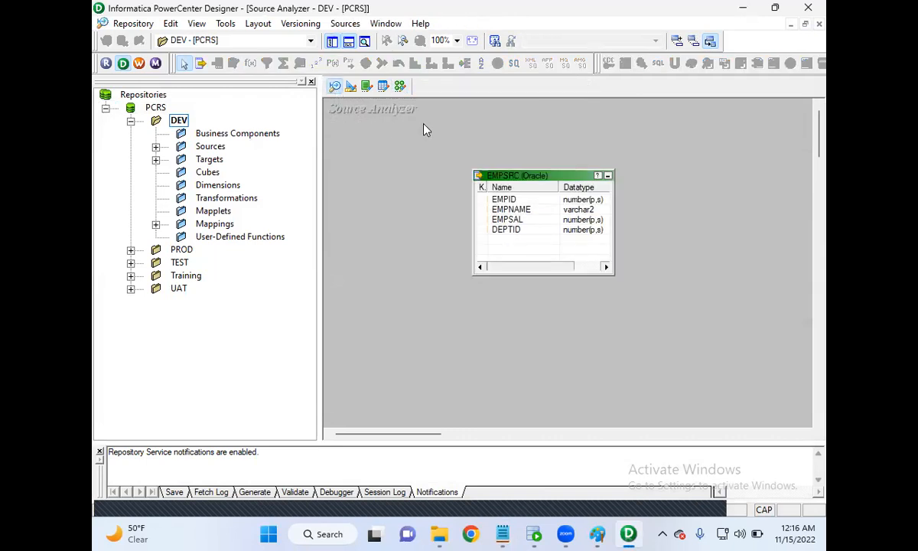
Start importing sources from a database and connect to the SRCDB data source with the account password.
left_click(345, 23)
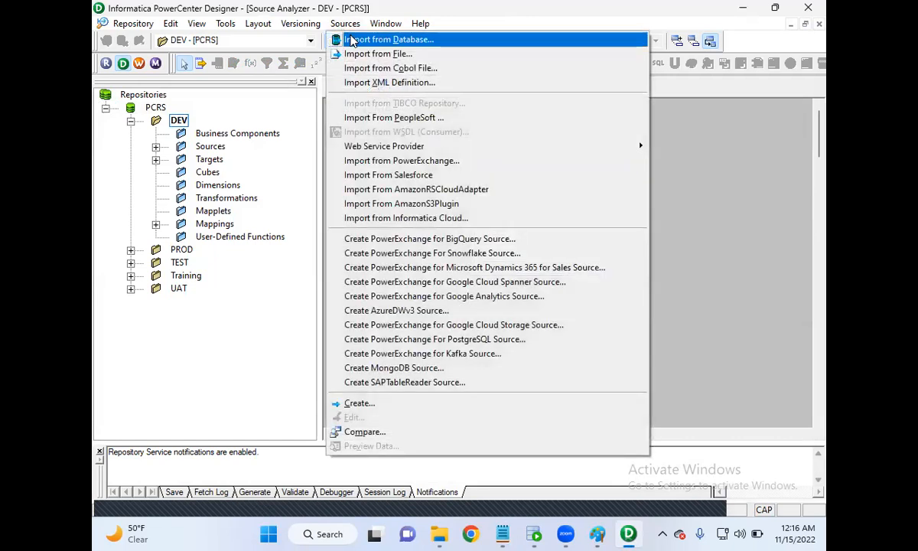
left_click(351, 39)
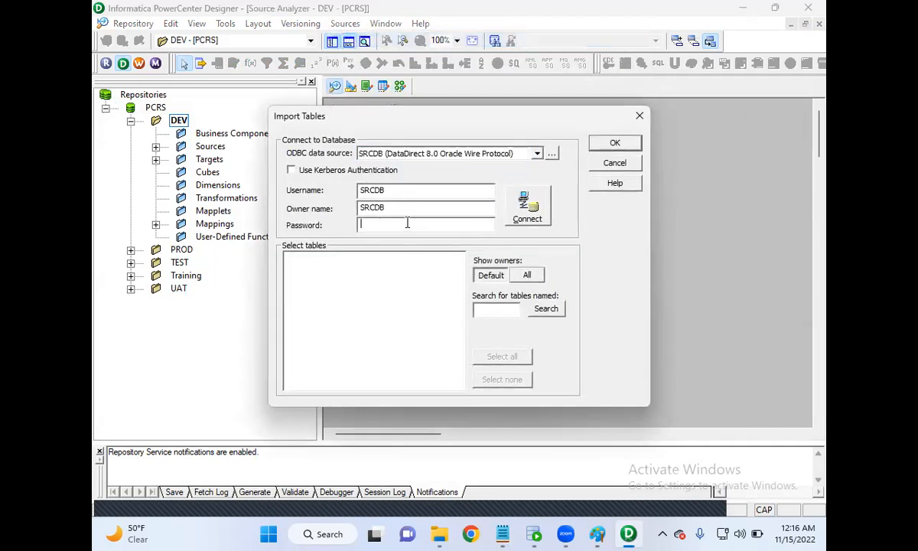
type("******")
left_click(527, 205)
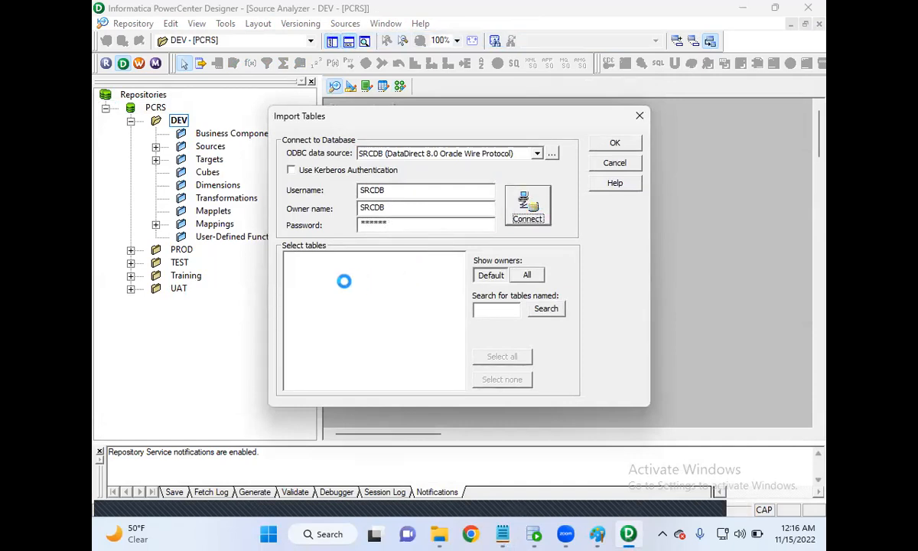
Import the EMP_USA, EMP_IND and EMP_CAN tables from SRCDB as source definitions.
left_click(290, 259)
left_click(302, 269)
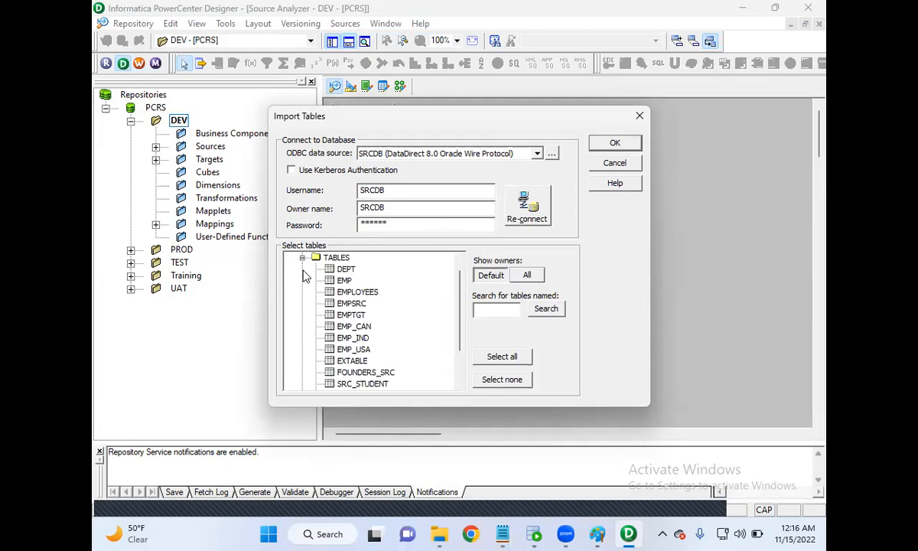
left_click(360, 350)
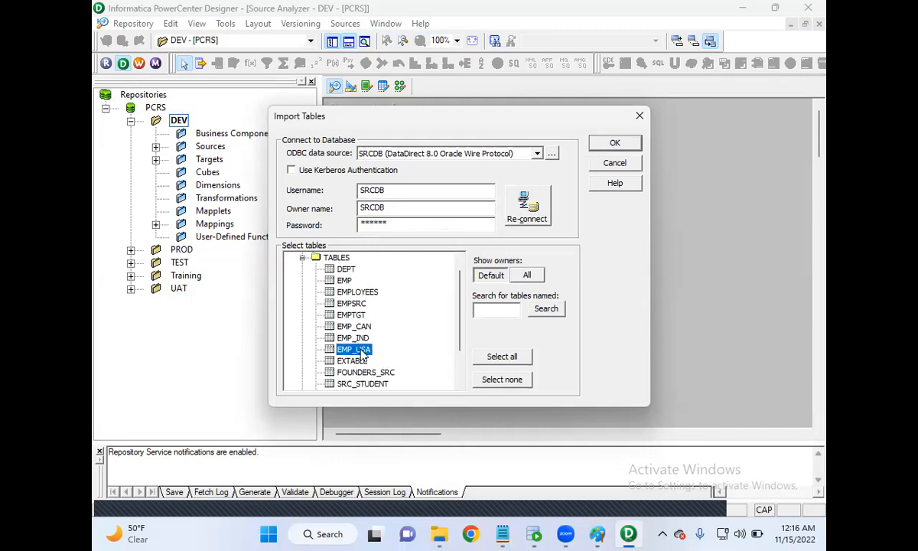
left_click(356, 338, "ctrl")
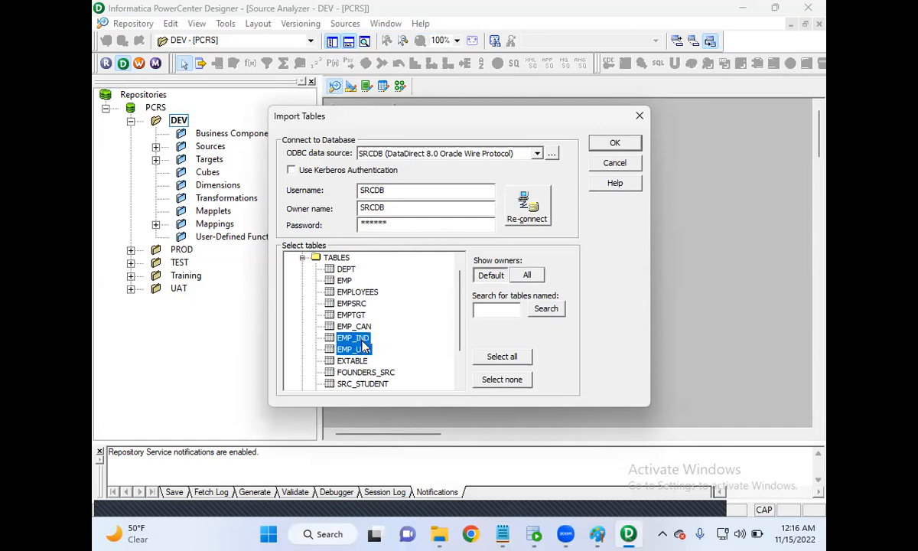
left_click(355, 326, "ctrl")
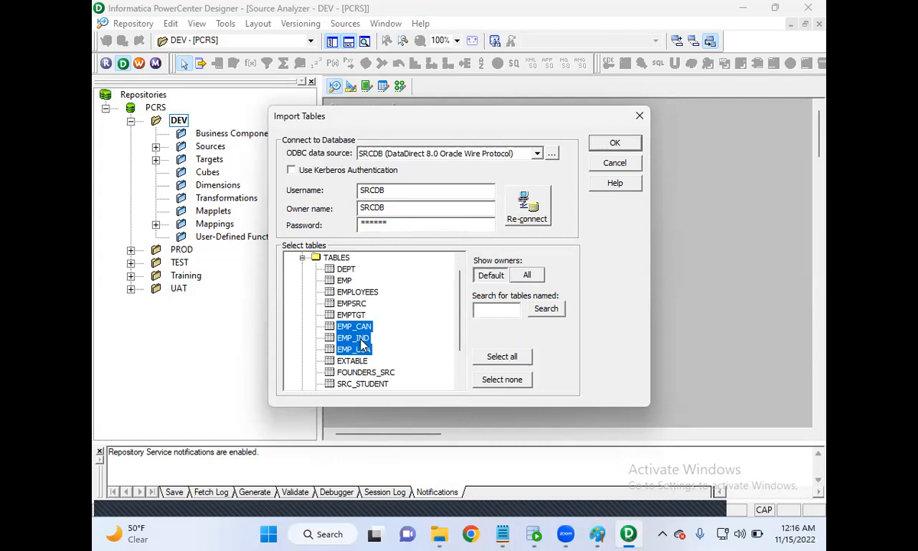
left_click(596, 140)
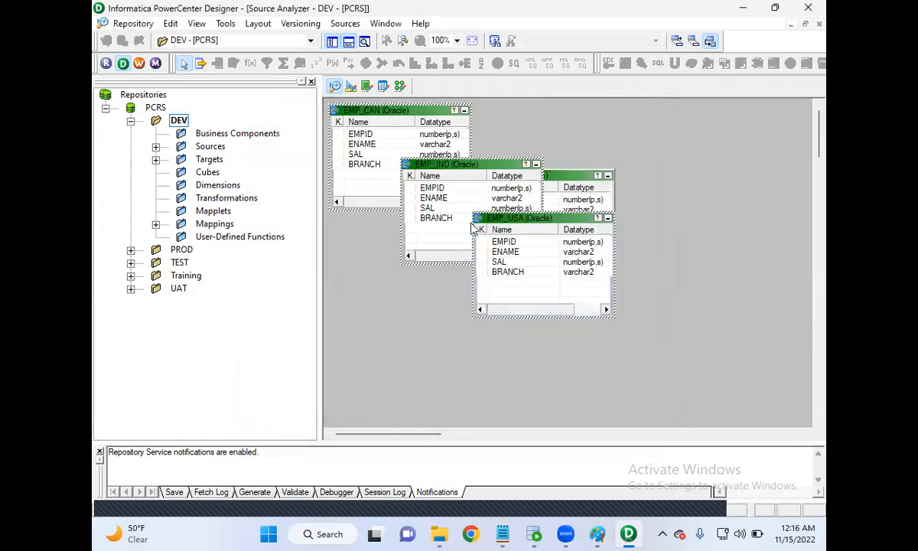
Open the Target Designer, start importing targets from a database and connect to the TGTDB data source with the account password.
left_click(352, 88)
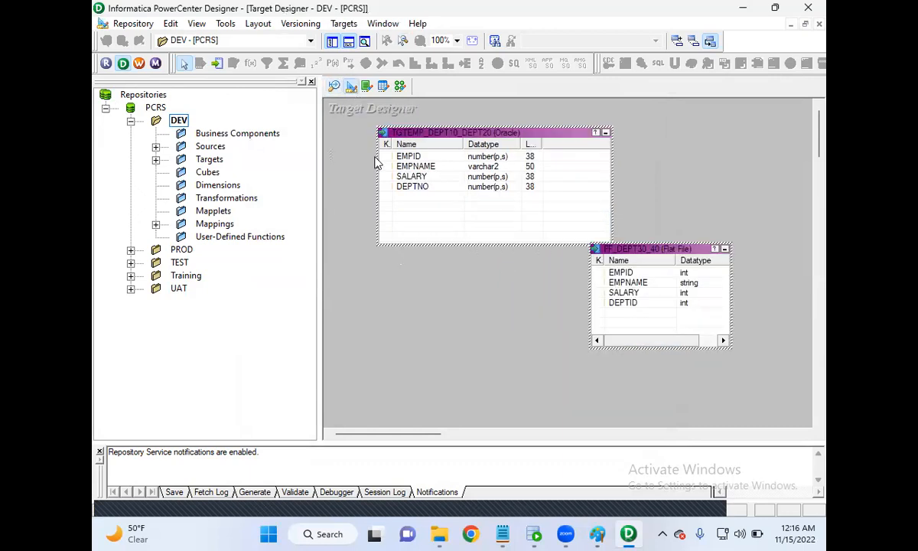
left_click(334, 108)
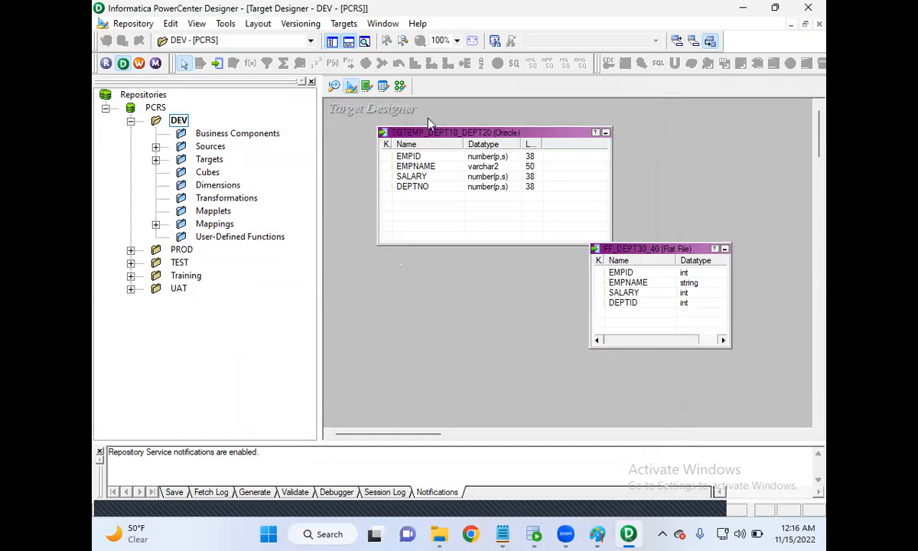
left_click(344, 23)
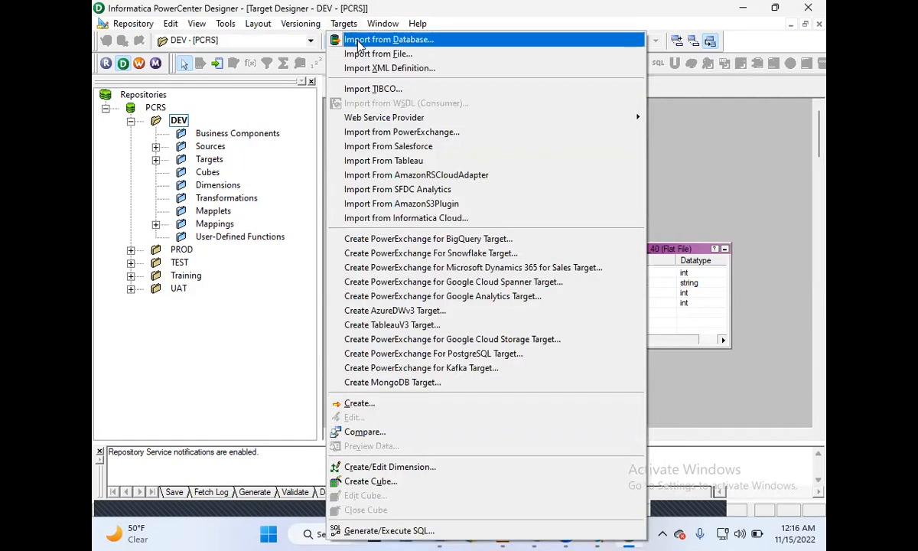
left_click(358, 36)
left_click(401, 225)
type("*******")
key("BackSpace")
key("BackSpace")
key("BackSpace")
key("BackSpace")
key("BackSpace")
key("BackSpace")
key("BackSpace")
type("******")
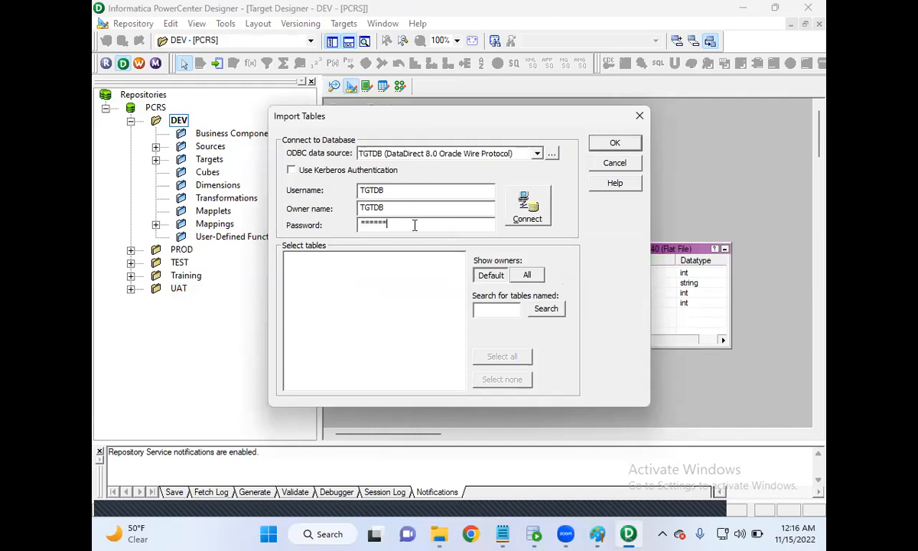
left_click(527, 205)
Import the TGT_EMP table from TGTDB as a target definition.
double_click(303, 258)
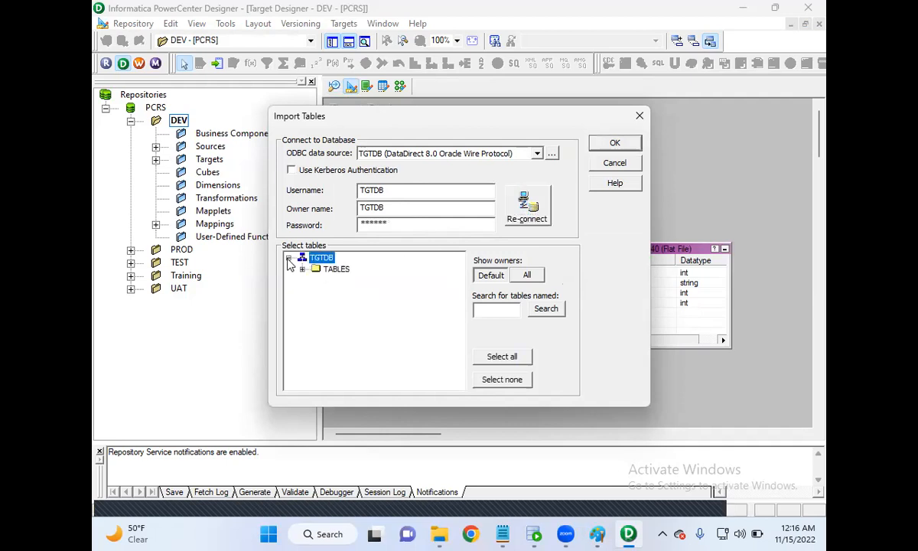
left_click(303, 269)
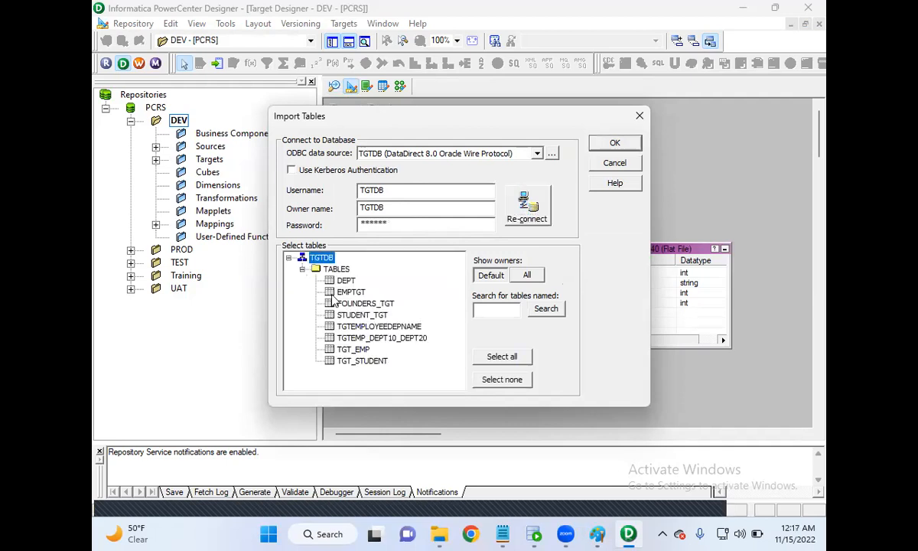
left_click(353, 351)
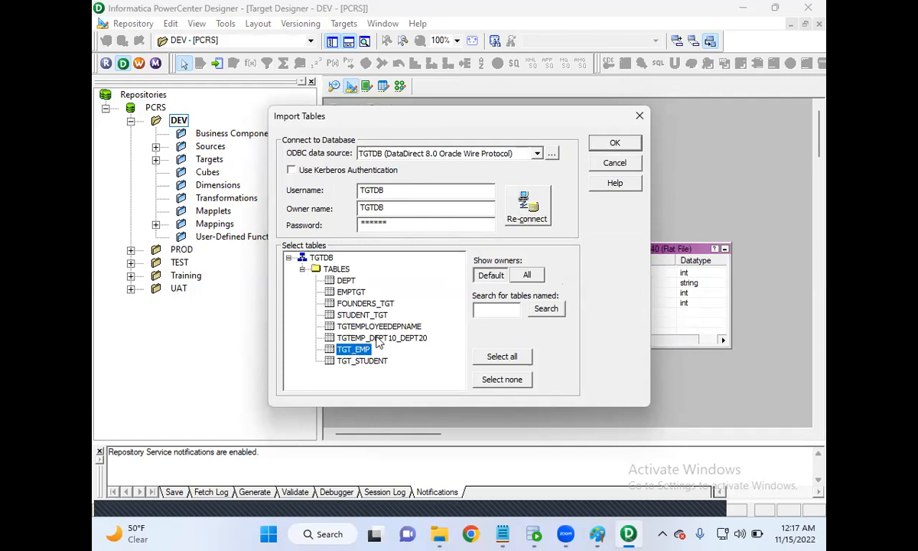
left_click(614, 145)
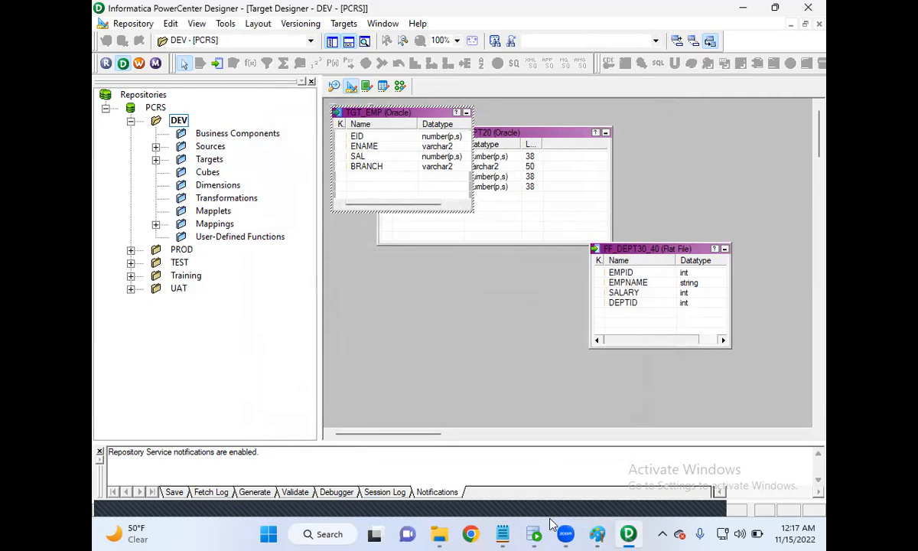
Review the create-a-mapping step in the Class1RecordingNotes file in Notepad, and open the Mapping Designer in PowerCenter Designer.
mouse_move(502, 534)
left_click(527, 448)
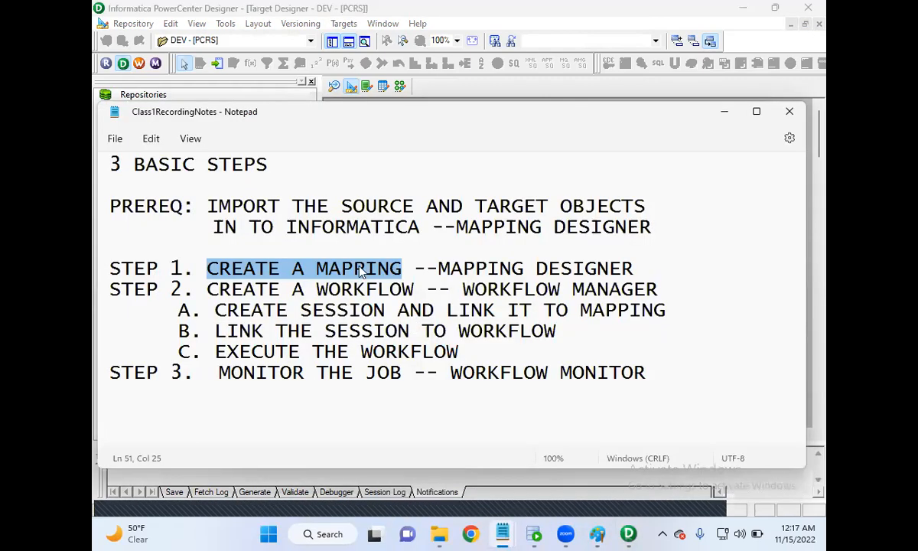
left_click_drag(402, 270, 214, 270)
left_click(628, 533)
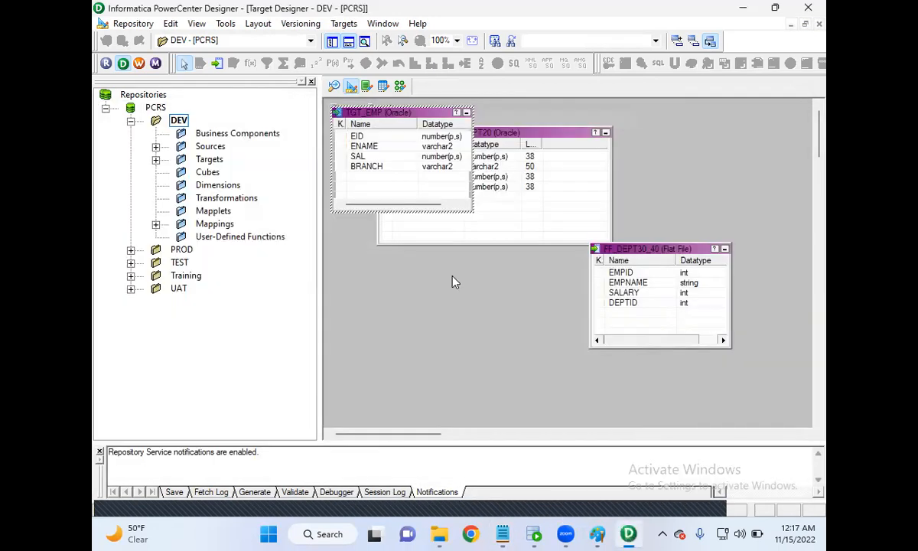
left_click(400, 86)
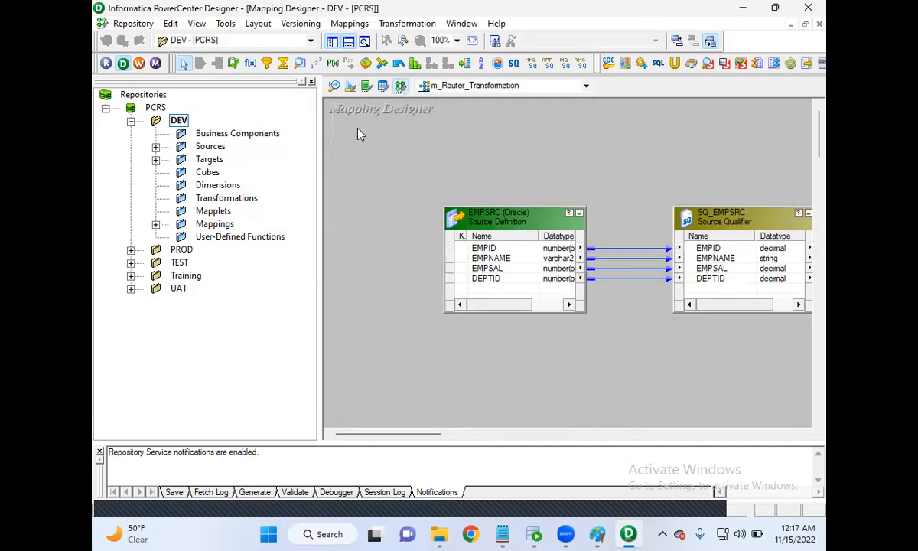
left_click_drag(326, 101, 439, 129)
Create a new mapping named m_Union_Transformation.
left_click(352, 24)
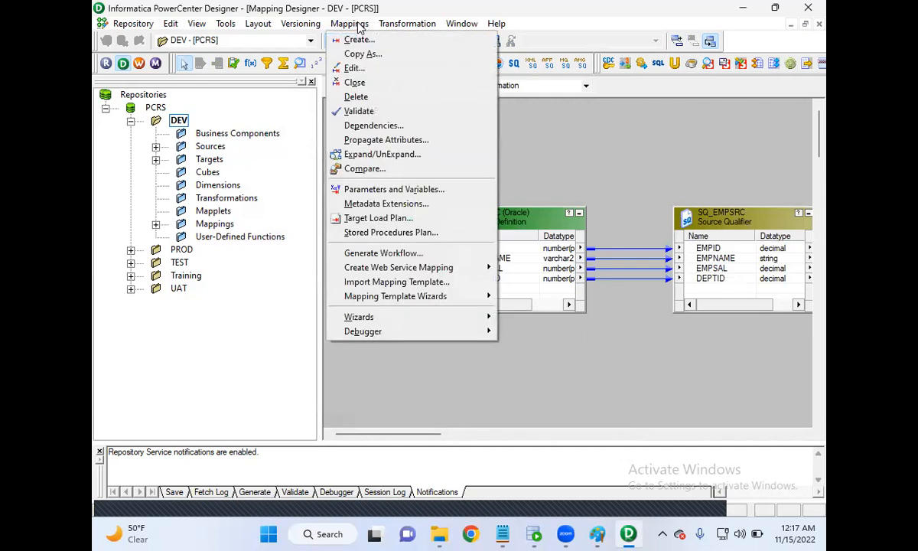
left_click(357, 41)
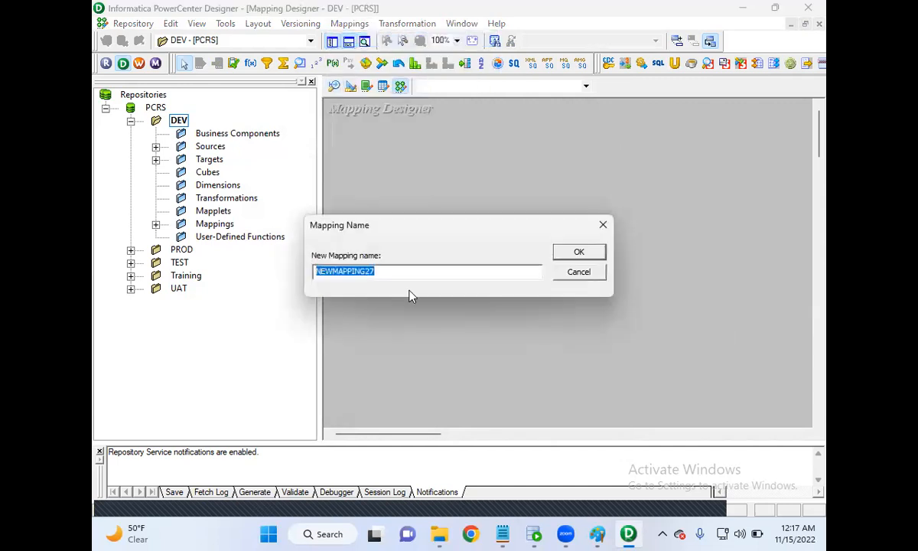
key("BackSpace")
type("m")
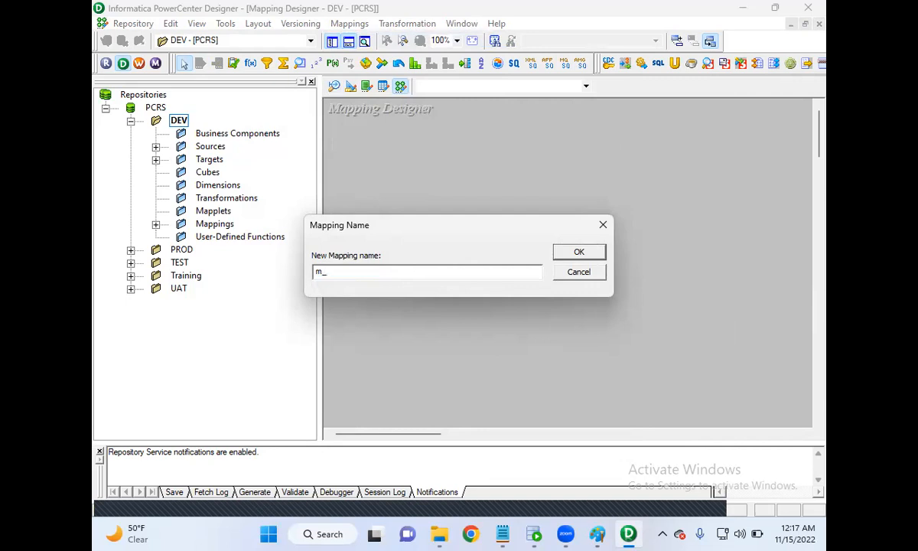
type("_Union_Tramn")
key("BackSpace")
type("nsformation")
left_click(580, 252)
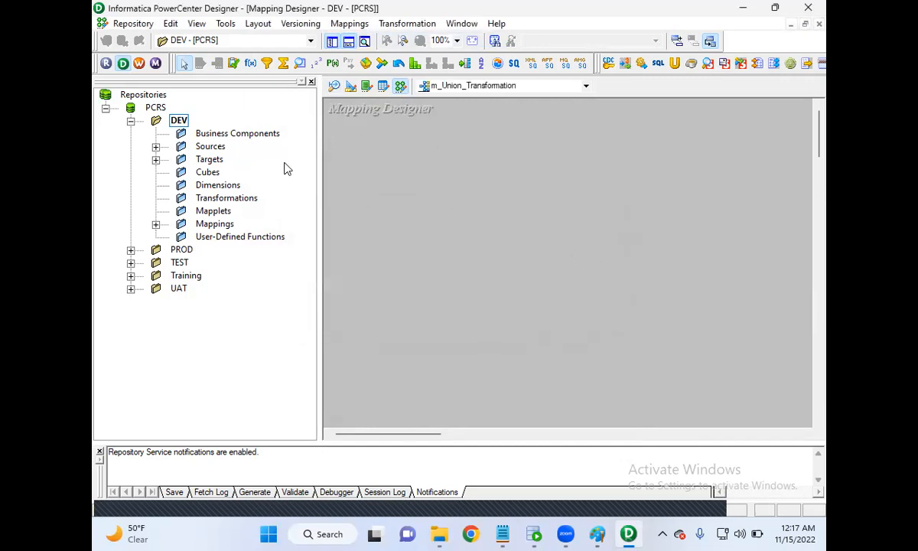
Add the EMP_USA, EMP_IND and EMP_CAN sources from SRCDB to the mapping, placed one below the other.
left_click(155, 147)
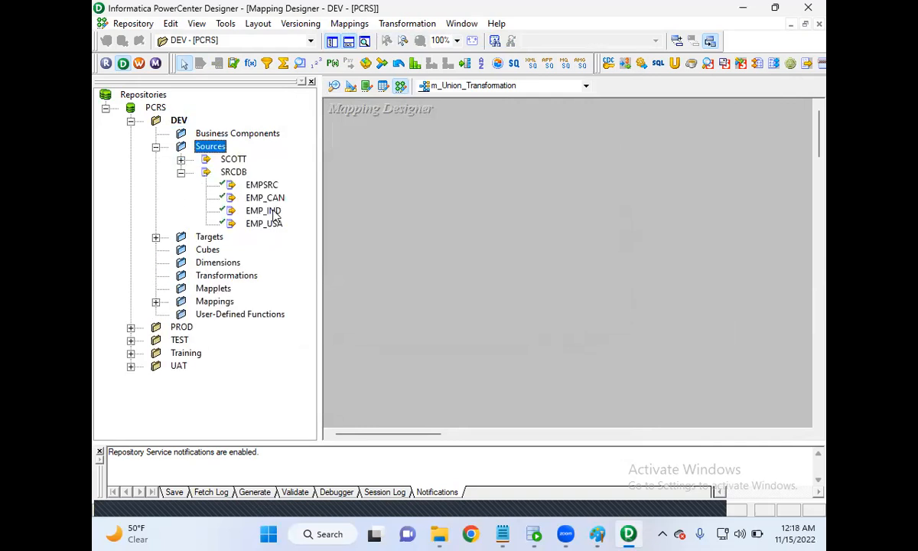
left_click_drag(268, 224, 342, 109)
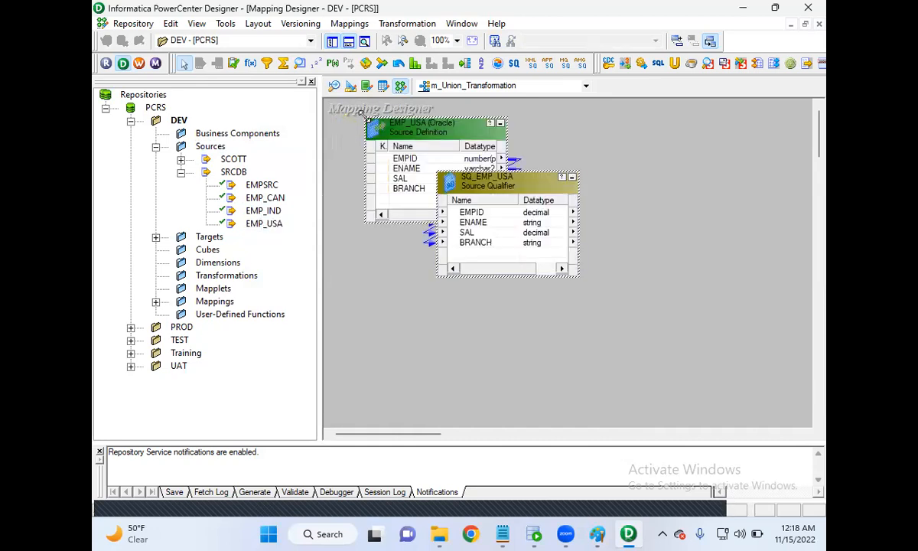
left_click_drag(264, 212, 387, 304)
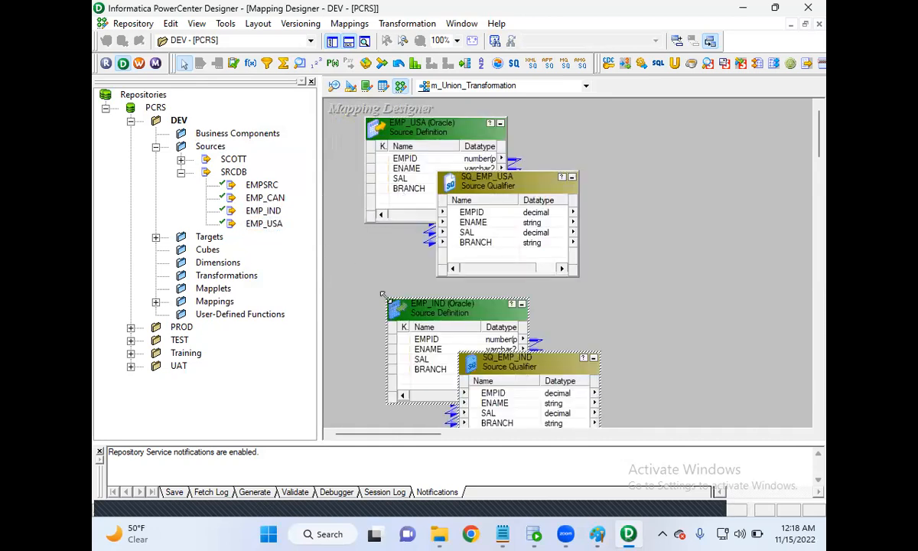
scroll(344, 233, "down", 5)
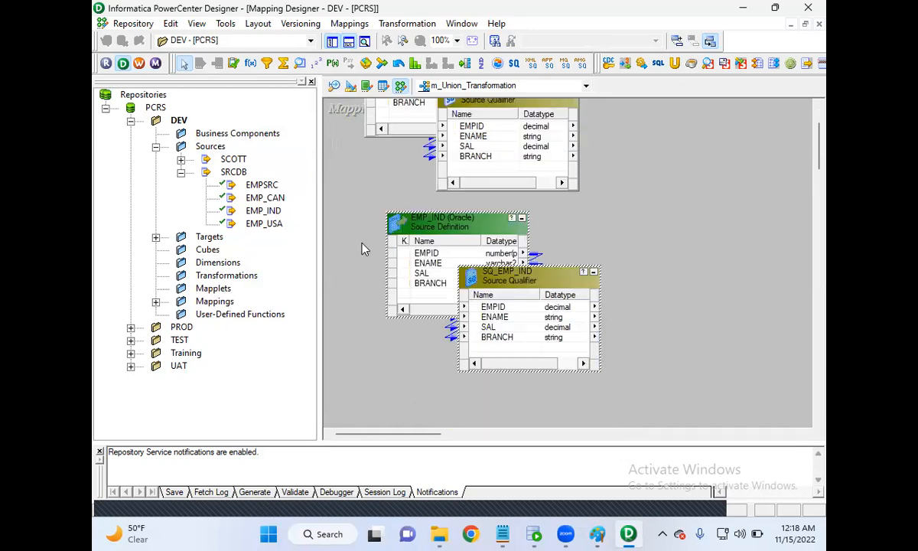
left_click_drag(289, 199, 356, 271)
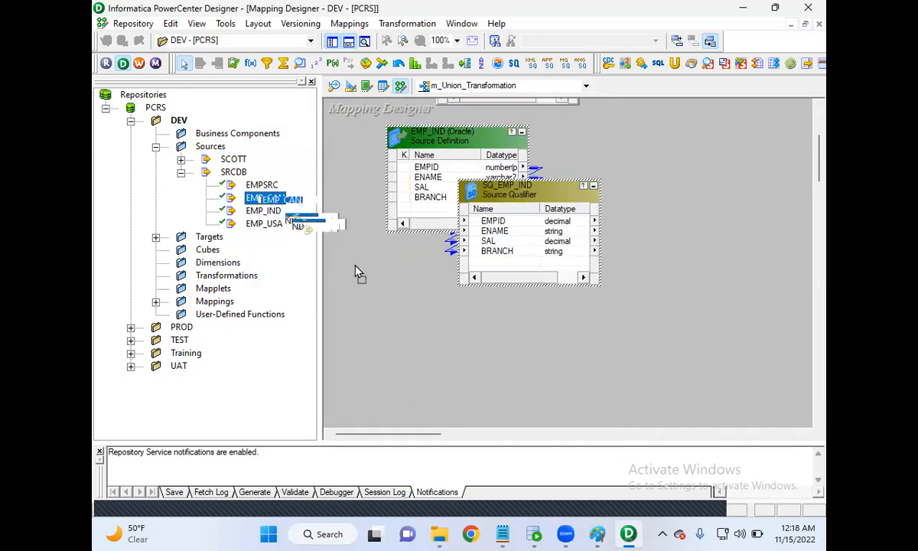
left_click_drag(408, 330, 415, 327)
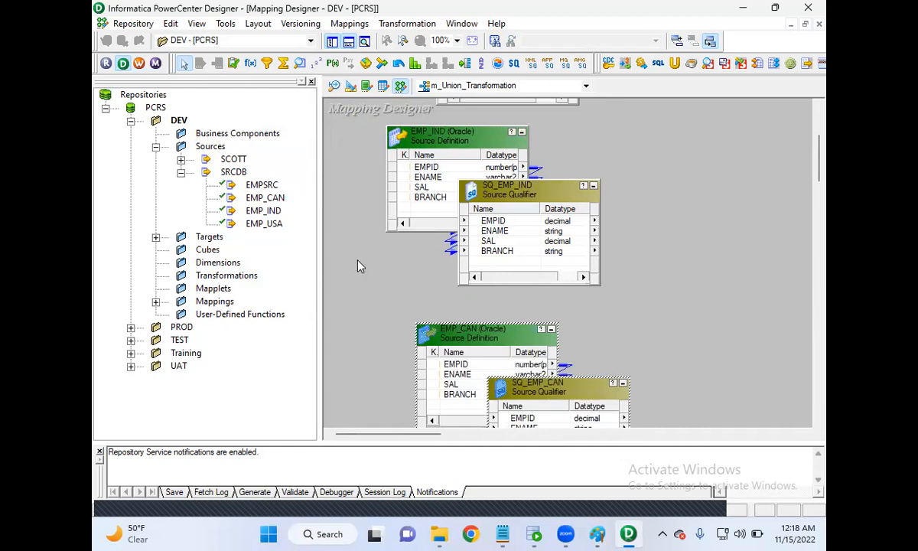
Add the TGT_EMP target to the mapping, to the right of the source qualifiers.
left_click(155, 236)
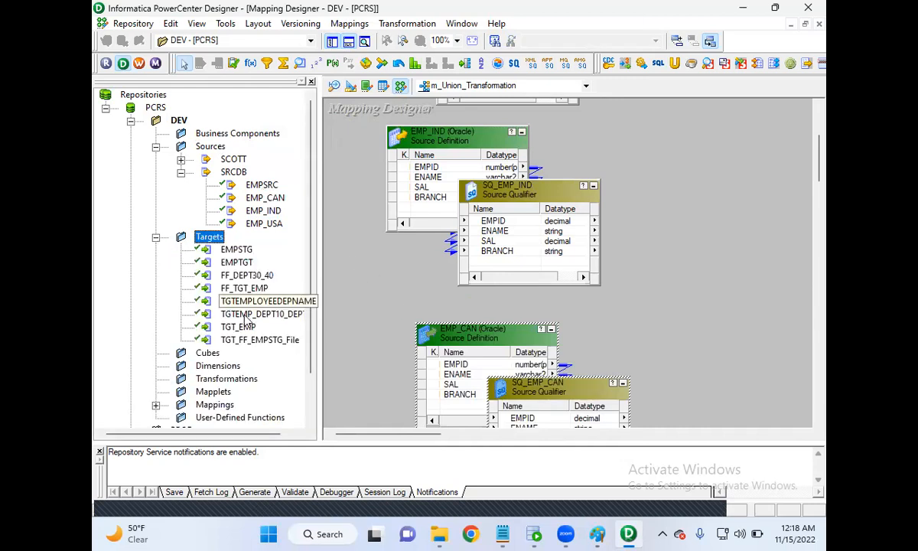
left_click_drag(239, 328, 677, 275)
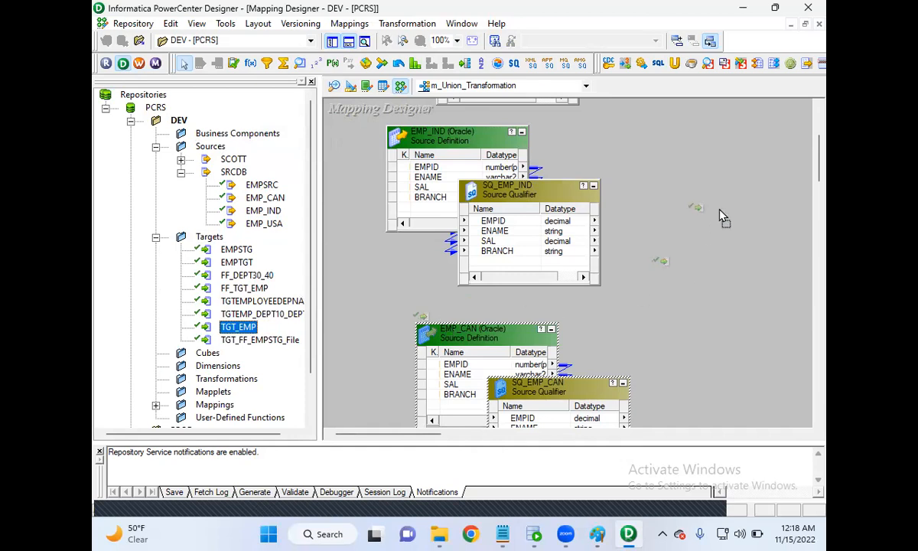
left_click_drag(719, 218, 720, 217)
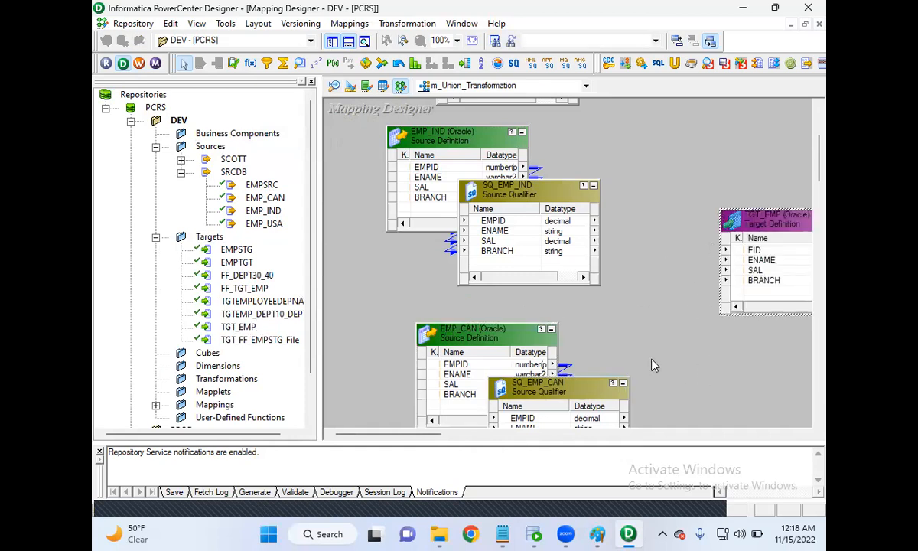
Hide the output and repository navigator windows, and move the TGT_EMP target farther away from the source qualifiers.
left_click(348, 45)
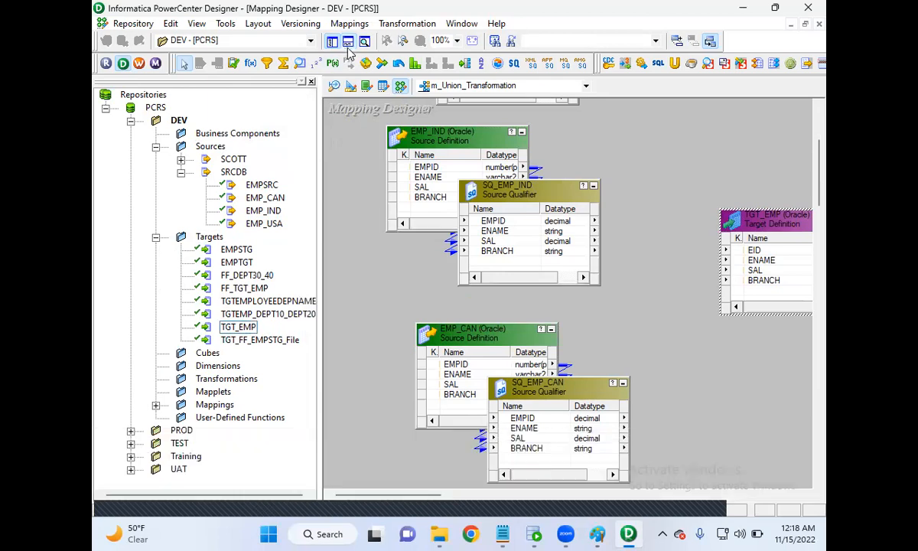
left_click(332, 43)
left_click_drag(539, 222, 685, 241)
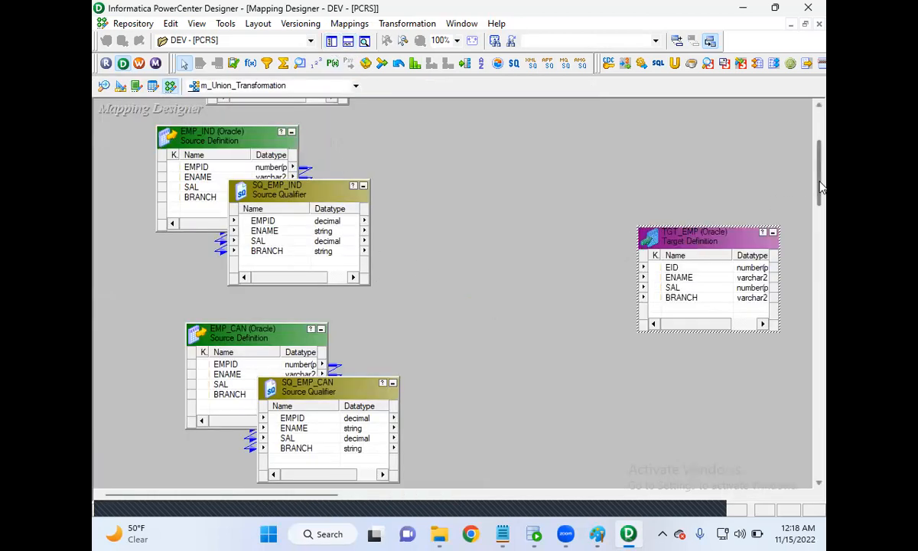
scroll(821, 180, "up", 1)
scroll(820, 180, "up", 2)
left_click_drag(820, 168, 825, 185)
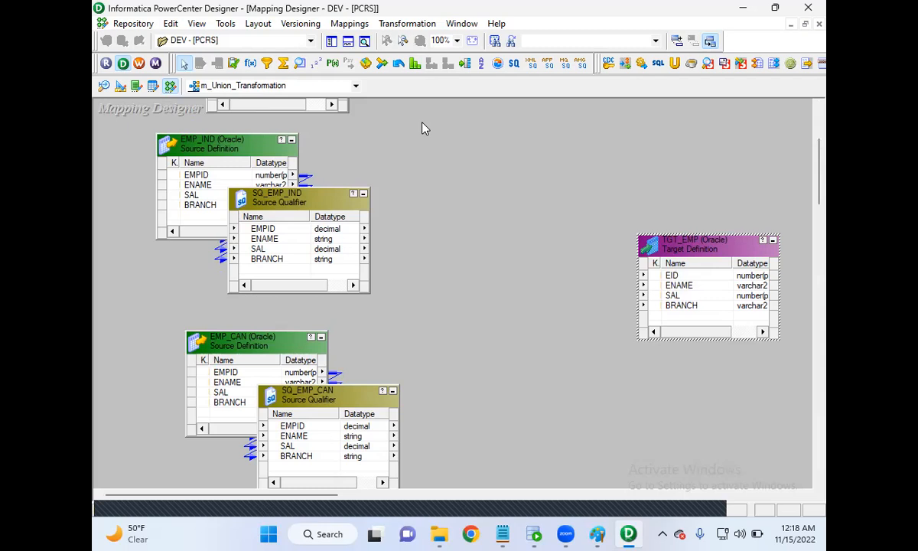
Create a Union transformation named UN_Emp_USA_IND_CAN and place it between the source qualifiers and the TGT_EMP target.
left_click(408, 25)
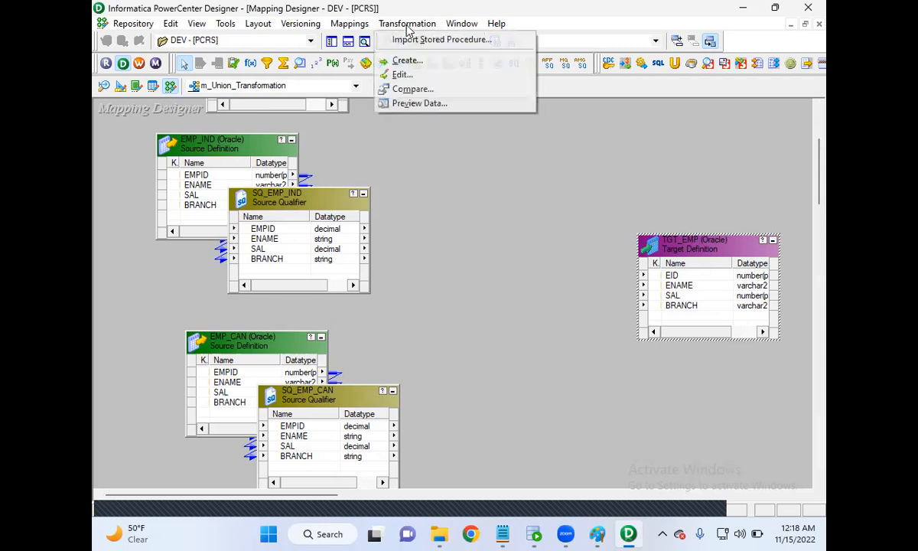
left_click(407, 60)
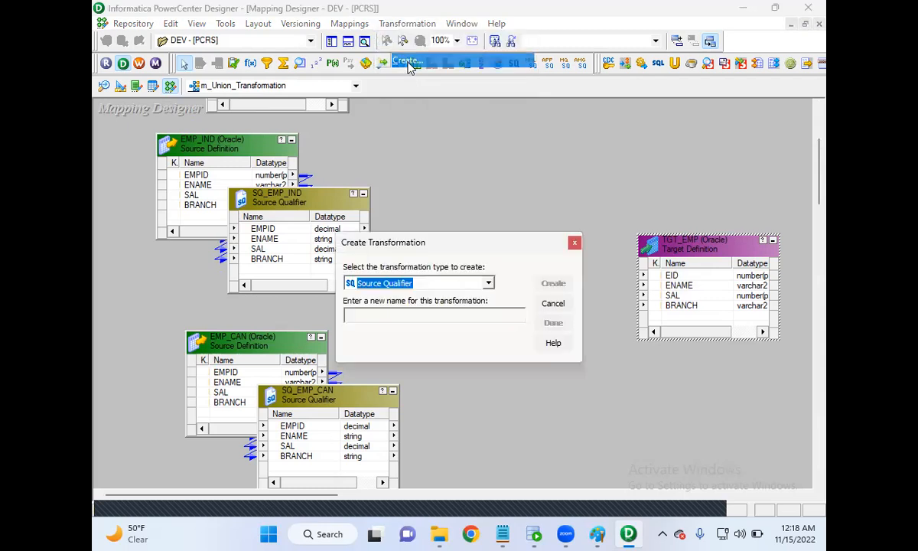
left_click(466, 282)
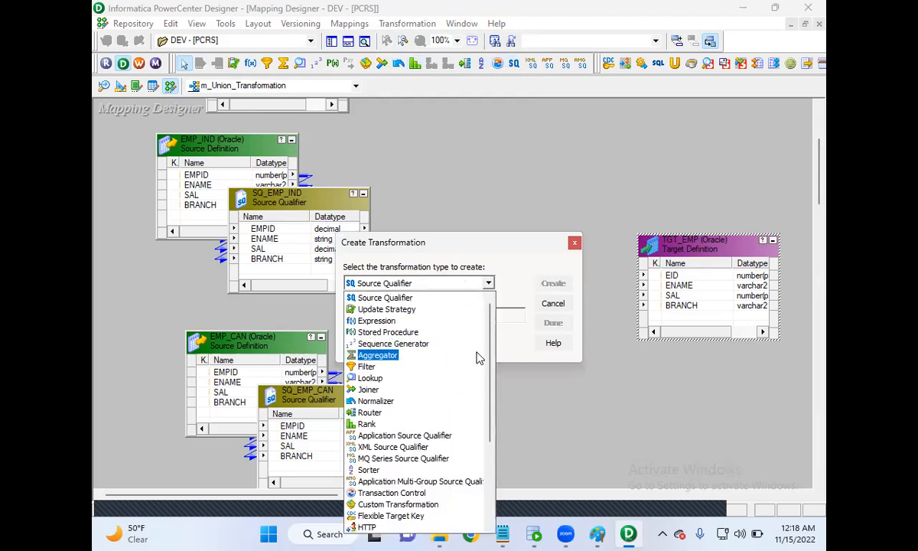
scroll(474, 360, "down", 3)
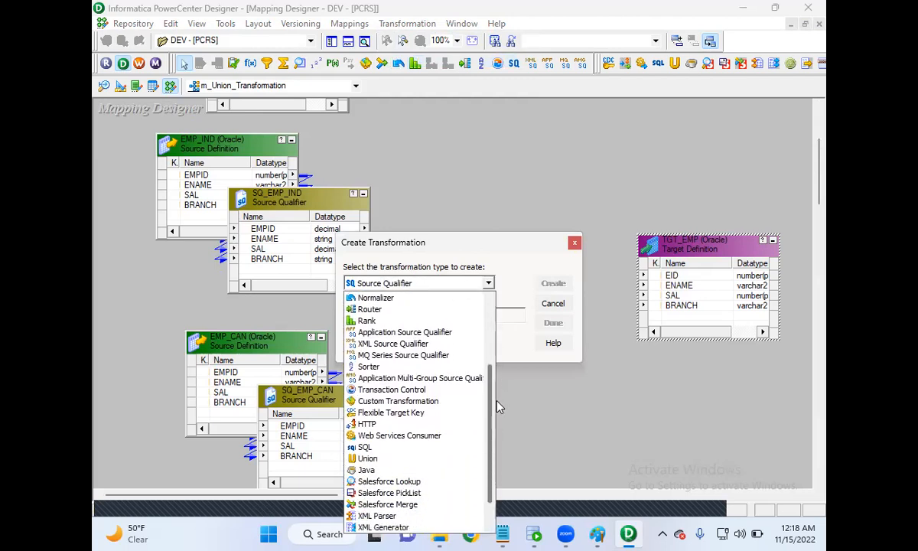
scroll(498, 407, "down", 1)
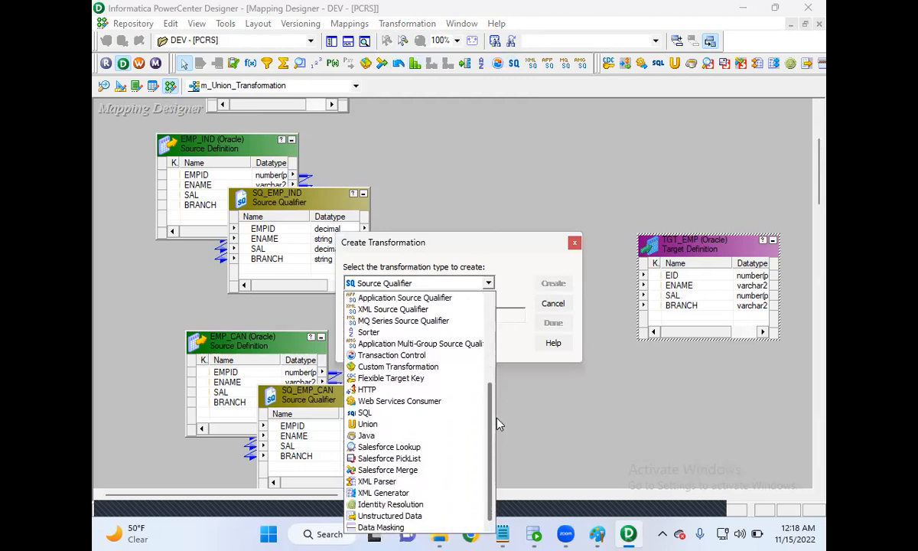
left_click(368, 424)
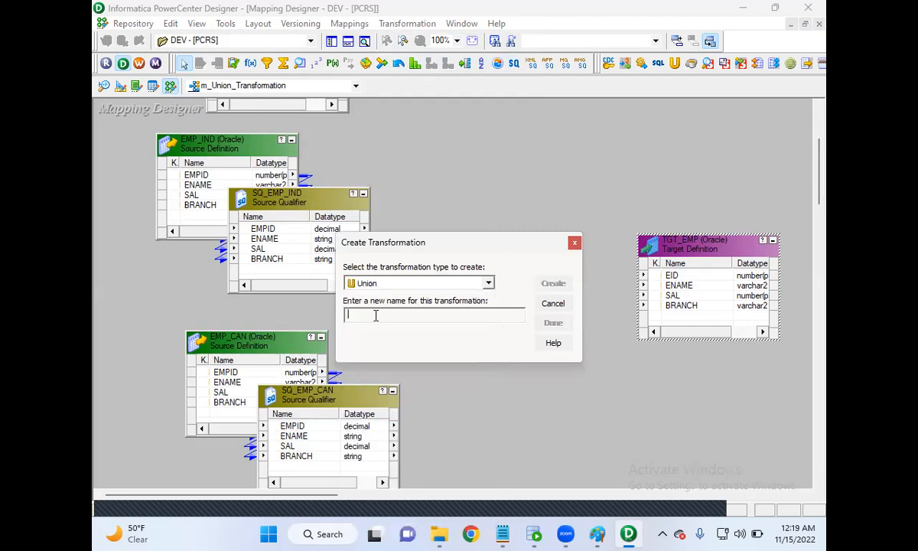
key("Caps_Lock")
type("UN")
key("Caps_Lock")
key("BackSpace")
key("BackSpace")
key("BackSpace")
key("Caps_Lock")
type("E")
key("Caps_Lock")
type("mp")
type("_")
key("Caps_Lock")
type("USA_IND_CAN")
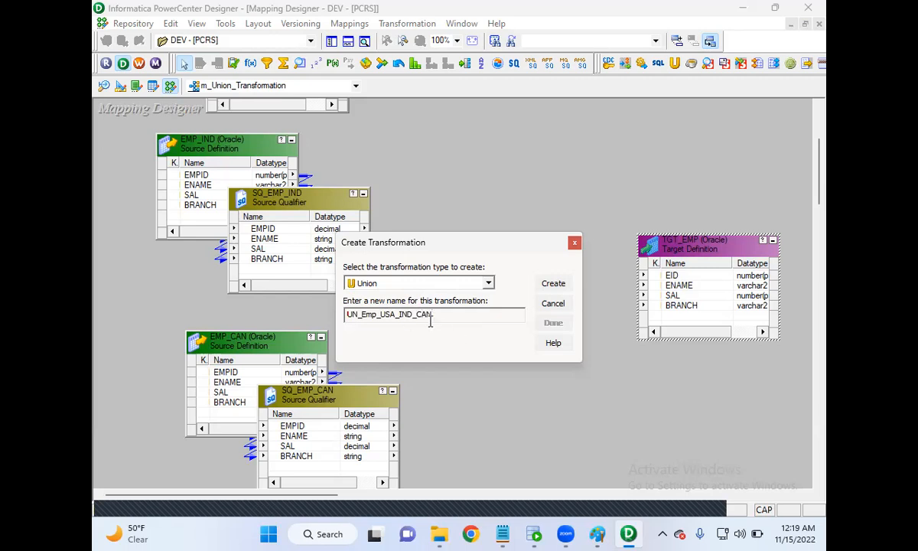
left_click(553, 283)
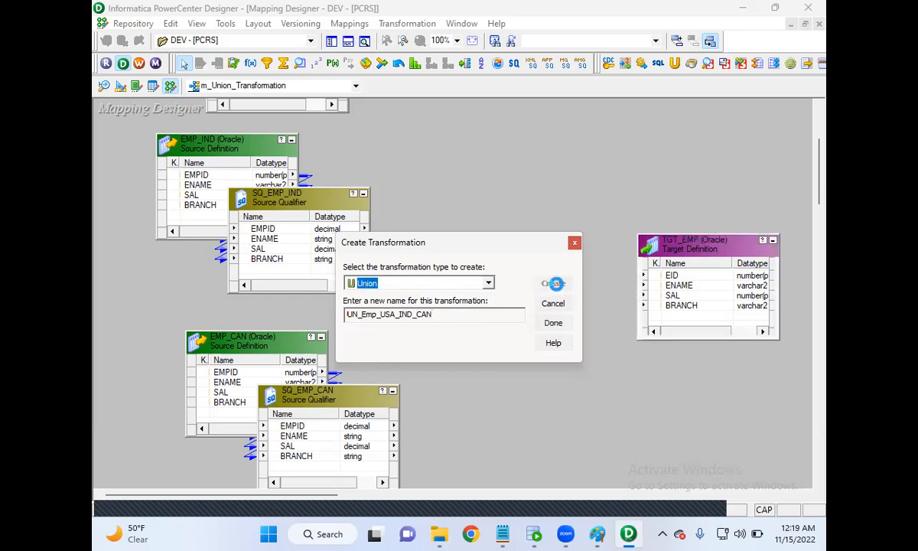
left_click(554, 323)
left_click_drag(237, 182, 518, 123)
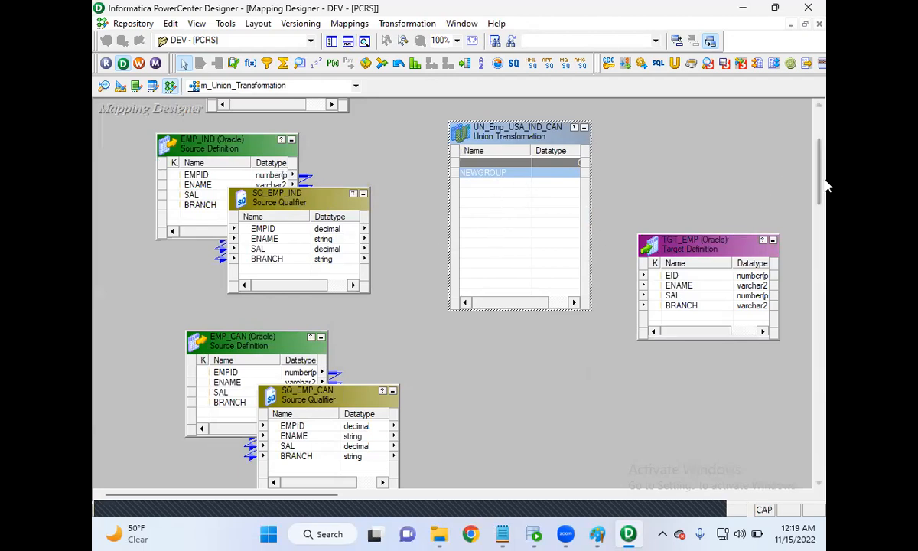
Examine the ports, properties and input groups of the UN_Emp_USA_IND_CAN transformation.
left_click_drag(821, 187, 823, 170)
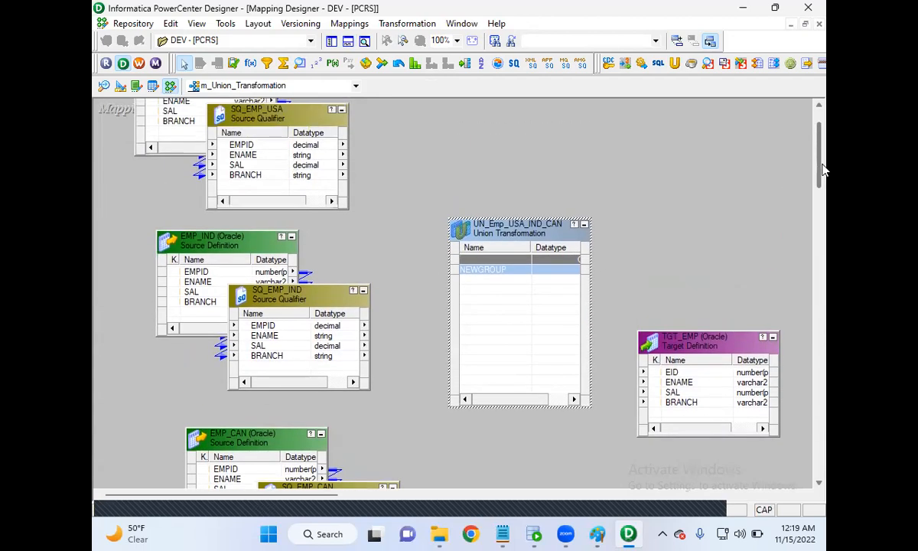
double_click(514, 241)
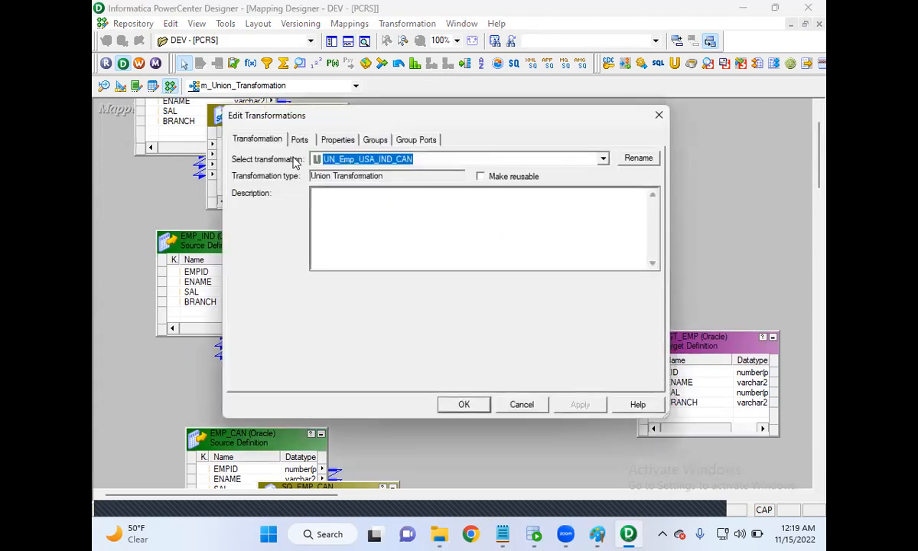
left_click(520, 408)
double_click(508, 237)
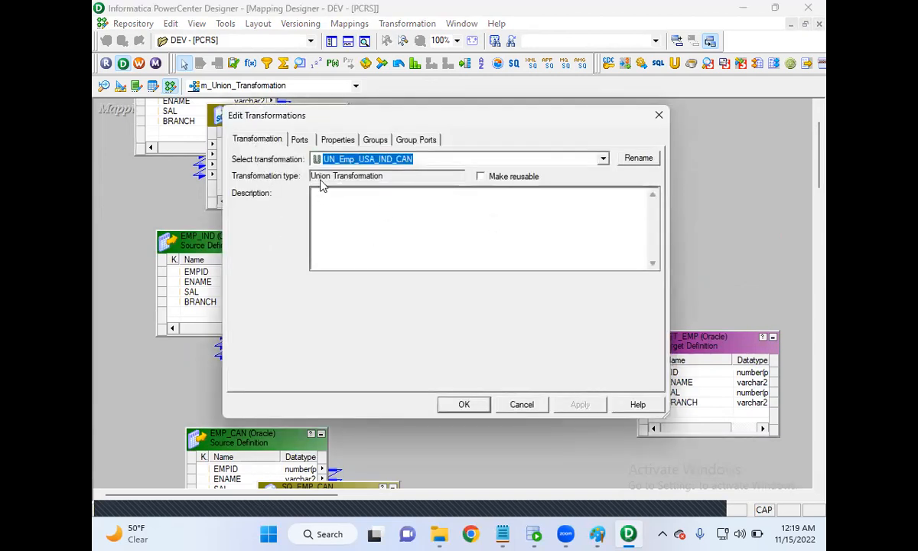
left_click(299, 141)
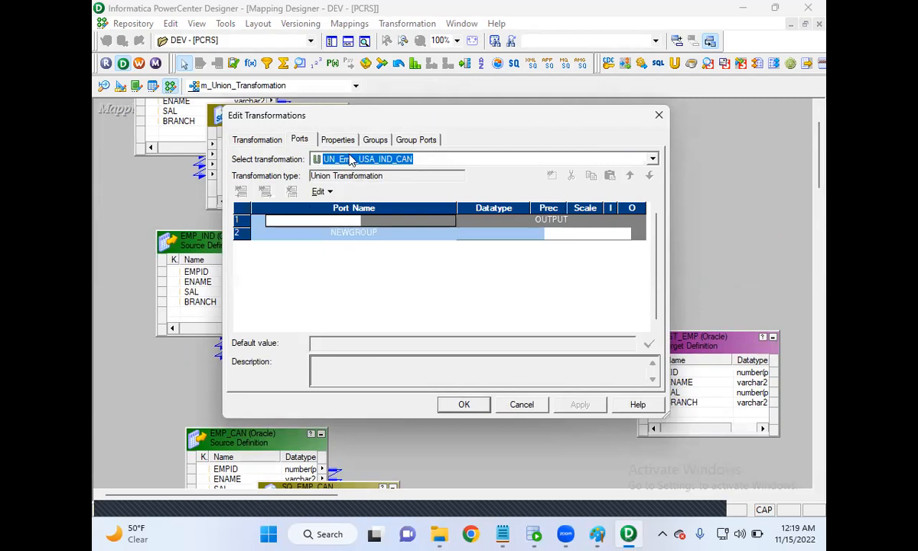
left_click(321, 137)
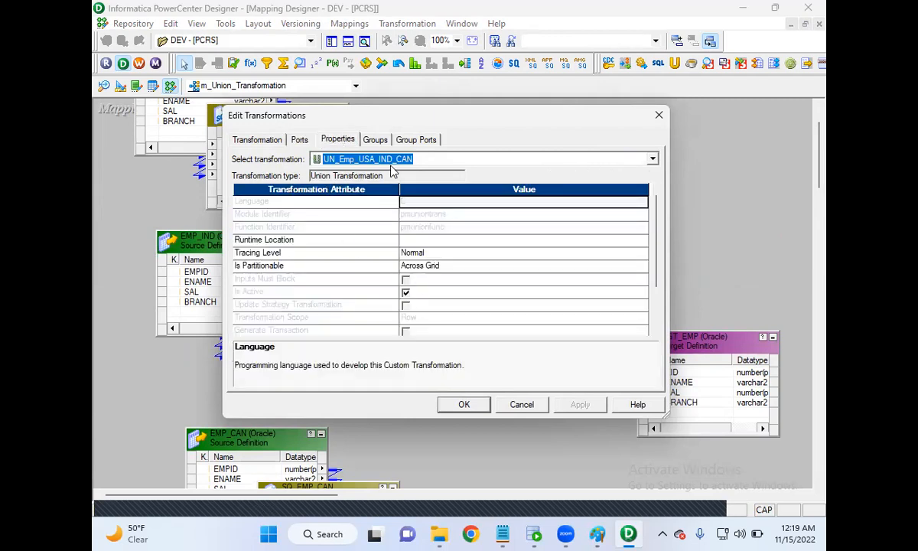
left_click(372, 140)
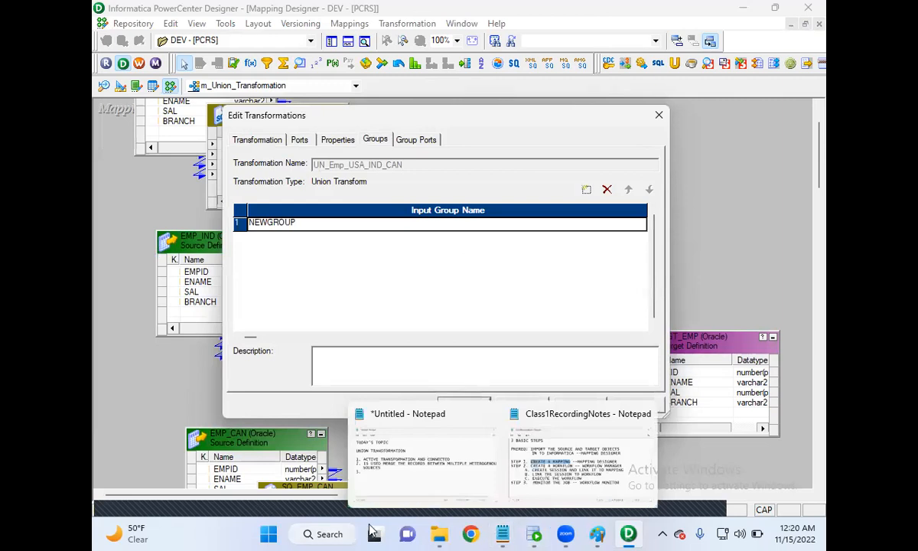
Switch to Paint and draw a large rounded rectangle in the middle of a new blank picture.
left_click(597, 534)
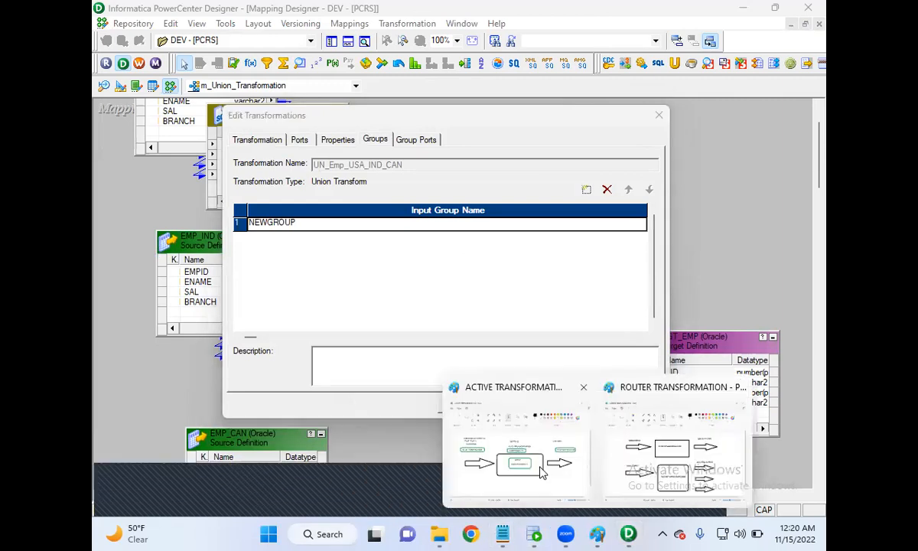
left_click(541, 472)
left_click(111, 37)
left_click(132, 64)
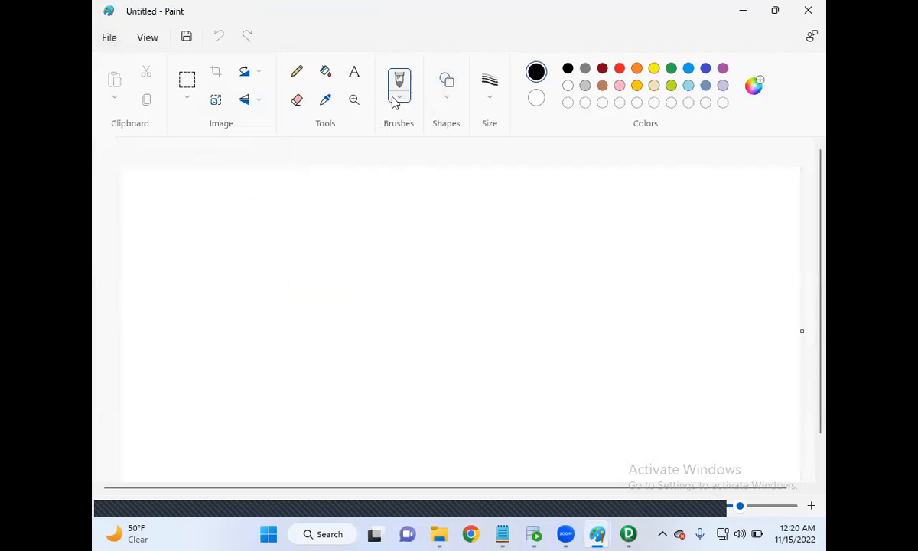
left_click(447, 102)
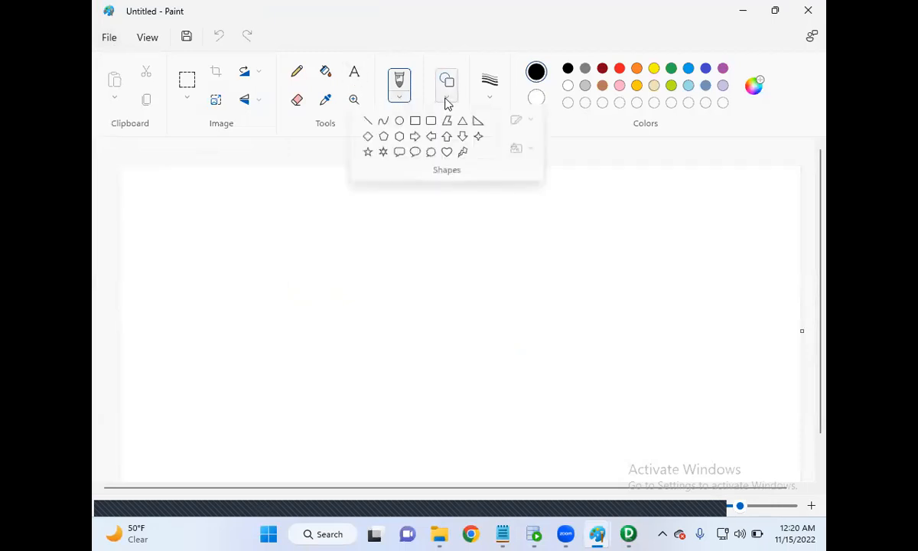
left_click(431, 119)
left_click_drag(351, 213, 544, 445)
Label the inside of the rounded rectangle UNION TRANSFORMATION in bold text.
left_click(354, 72)
left_click(386, 297)
type("UNION TR")
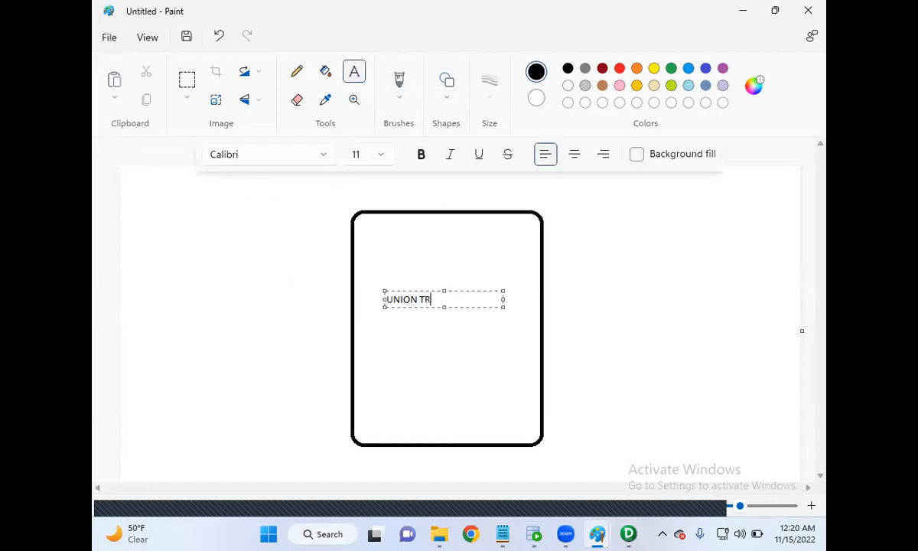
type("ANSFORMATION")
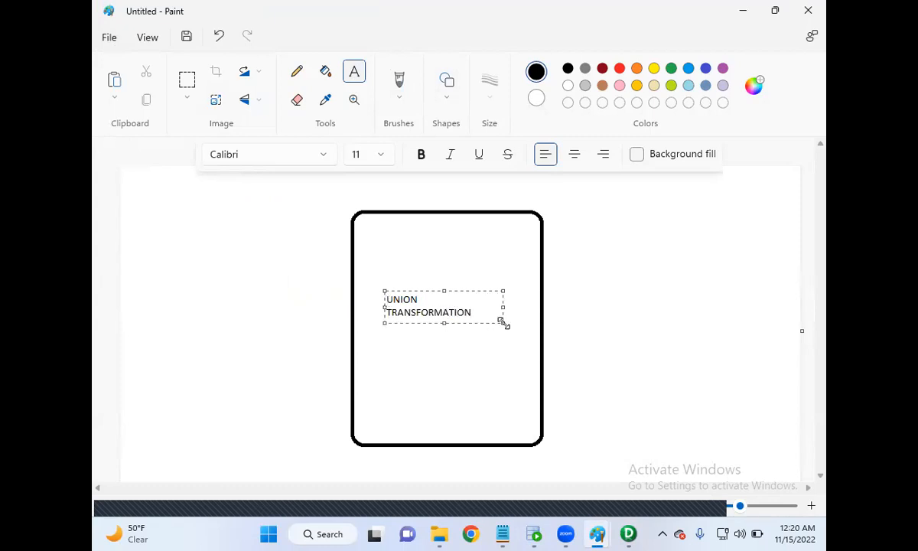
left_click_drag(504, 323, 525, 332)
left_click(421, 154)
left_click_drag(505, 299, 386, 299)
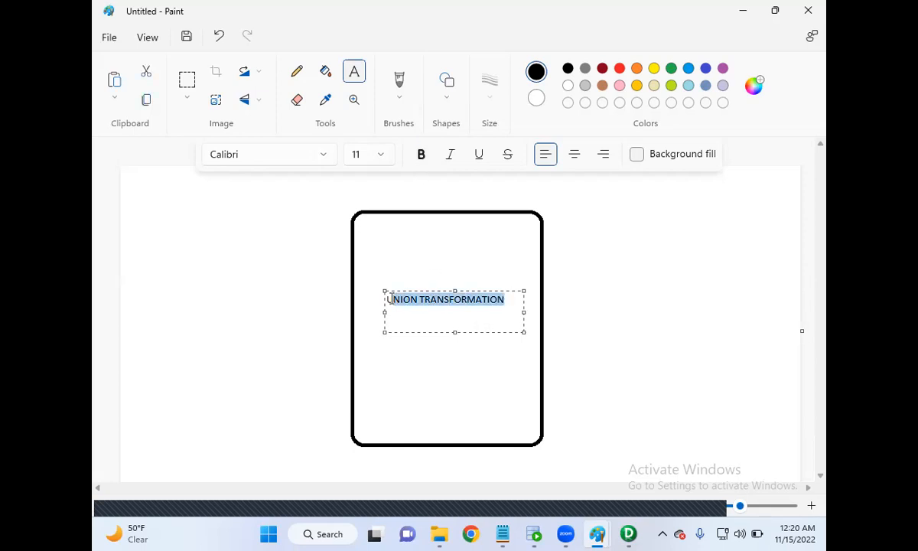
left_click(423, 159)
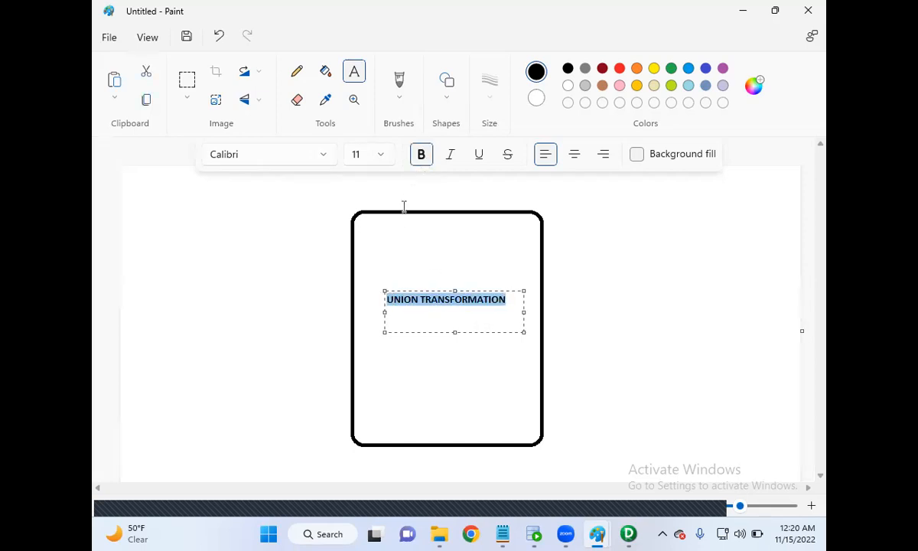
left_click(293, 313)
left_click(273, 210)
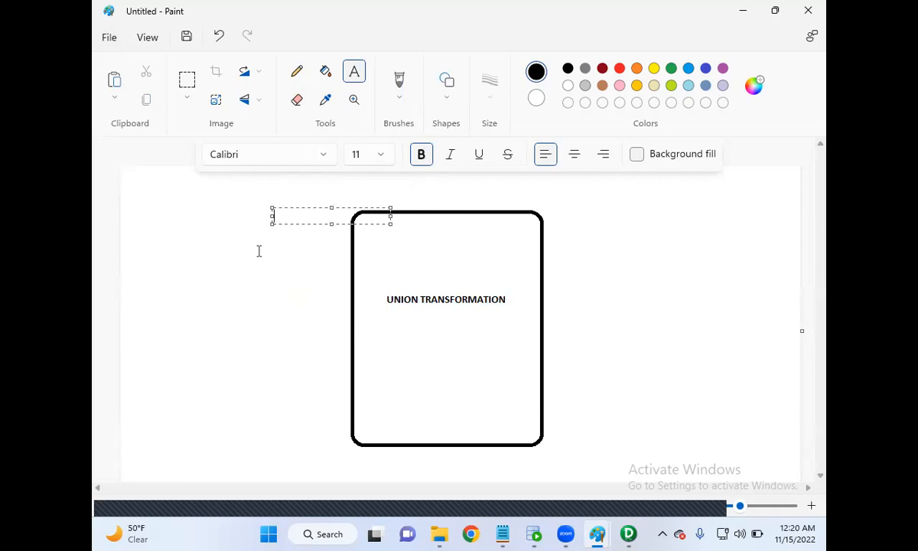
Draw three stacked right-pointing arrows leading into the rounded rectangle and one longer right-pointing arrow leading out of it.
left_click(447, 101)
left_click(415, 136)
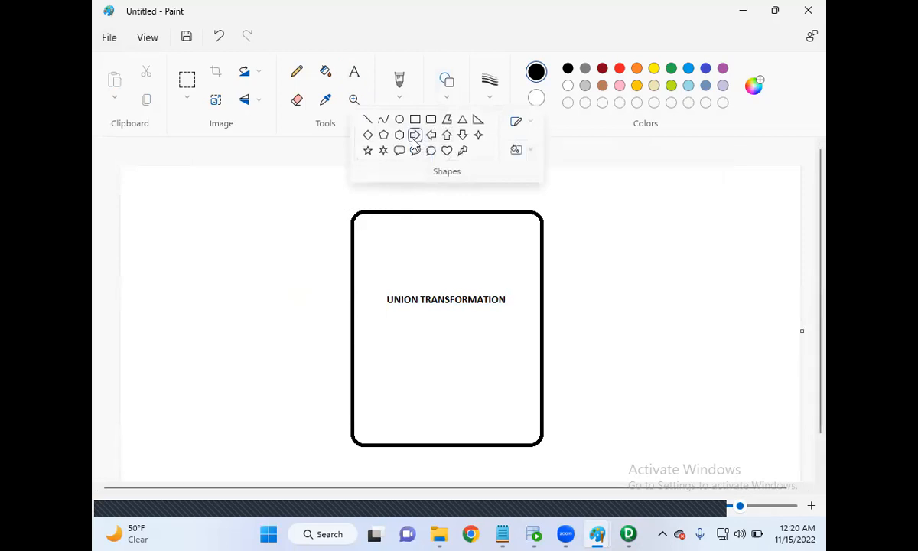
left_click_drag(189, 230, 327, 267)
left_click_drag(188, 299, 320, 337)
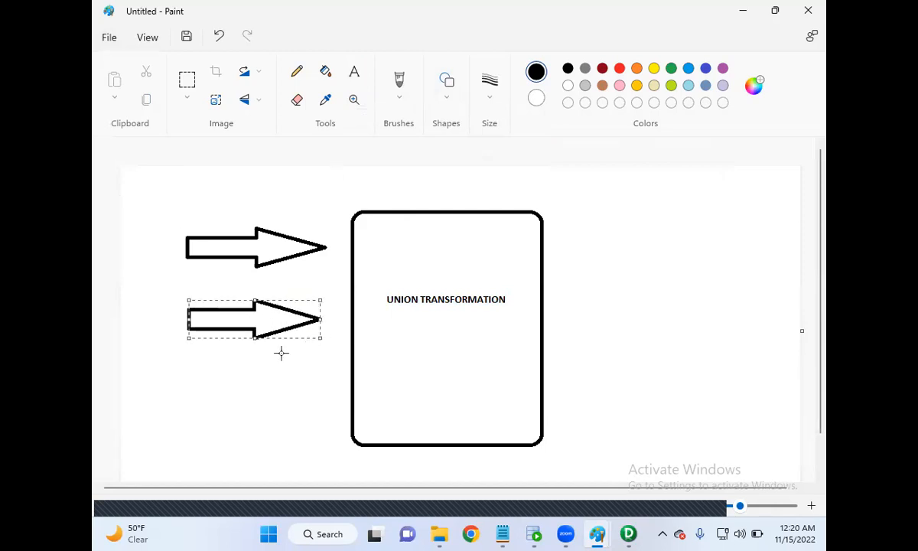
left_click_drag(190, 378, 323, 411)
left_click_drag(654, 264, 679, 307)
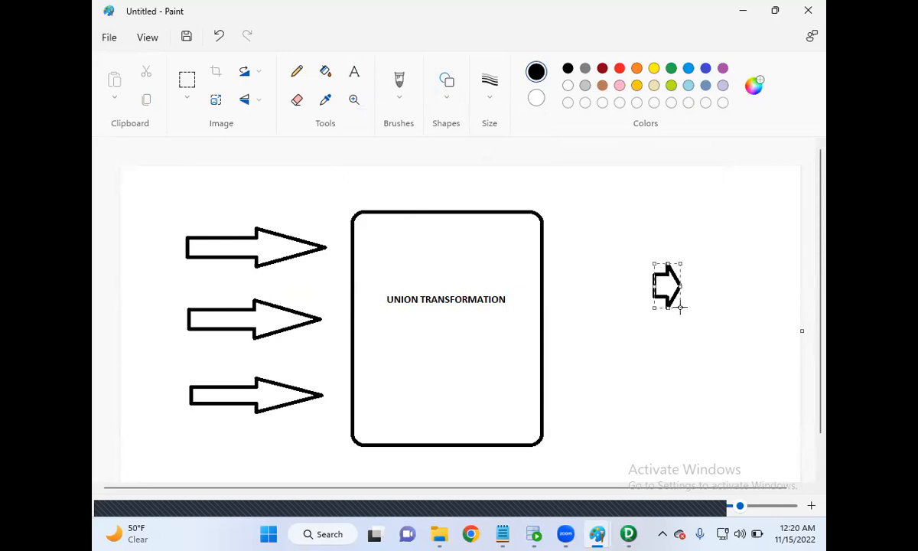
key("ctrl+z")
left_click_drag(563, 284, 731, 332)
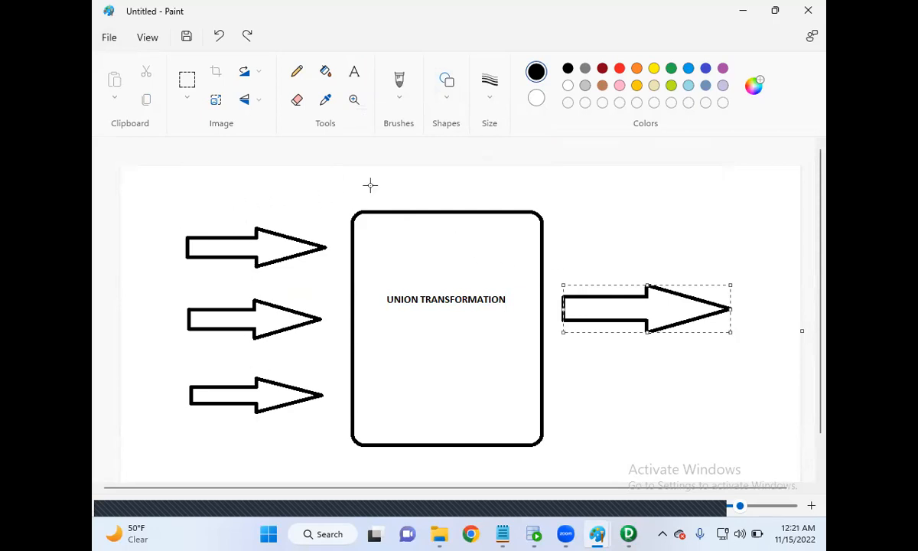
Add the bold label MULTIPLE INPUT above the three incoming arrows.
left_click(354, 72)
left_click(196, 196)
type("MULTIPLE")
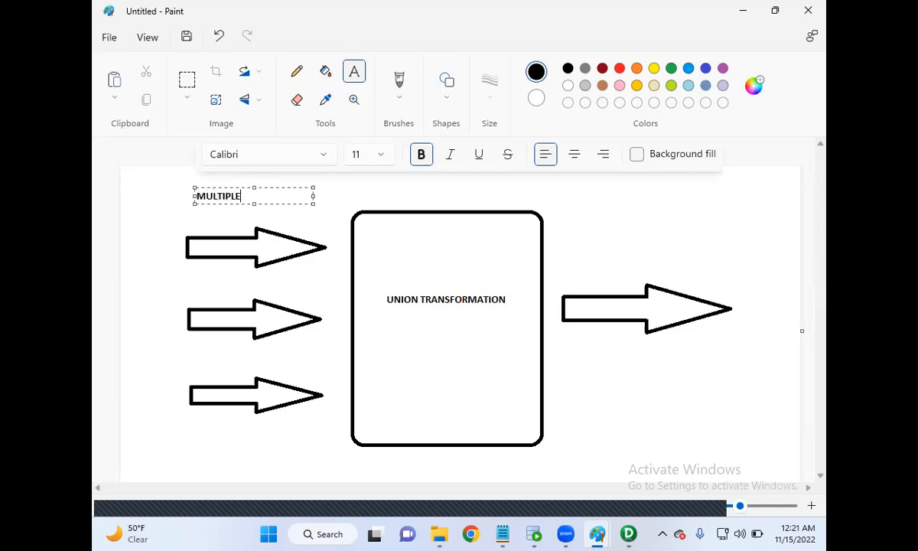
type(" OUTPUT")
left_click_drag(280, 196, 247, 196)
type("INPUT")
left_click(596, 242)
Add the bold label SINGLE OUTPUT above the outgoing arrow.
left_click(596, 241)
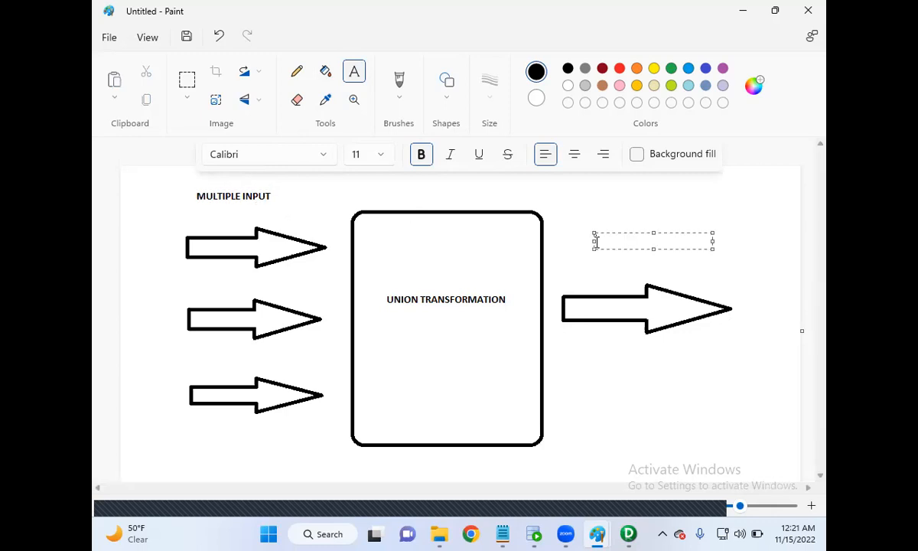
type("SINGLE OUTPUT")
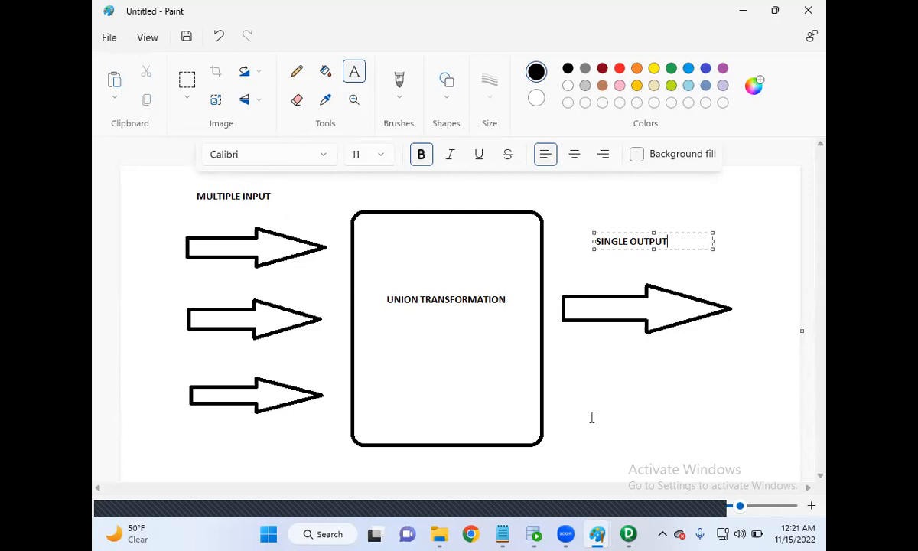
Bring up the ROUTER TRANSFORMATION drawing to compare its inputs and outputs with the union diagram.
mouse_move(600, 535)
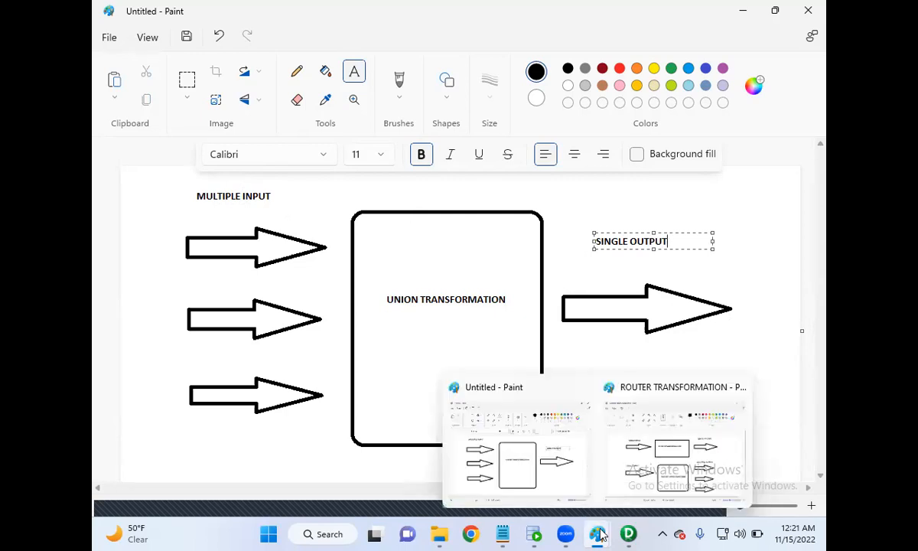
left_click(646, 463)
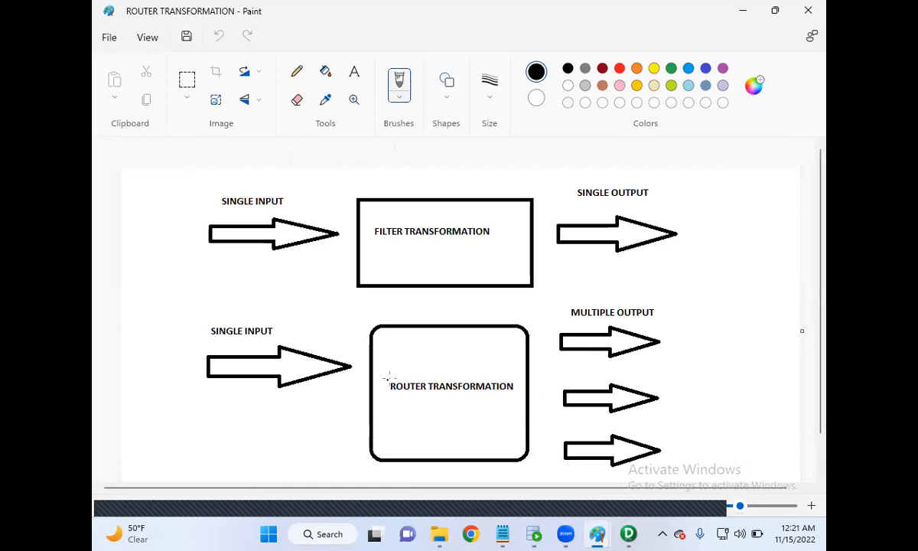
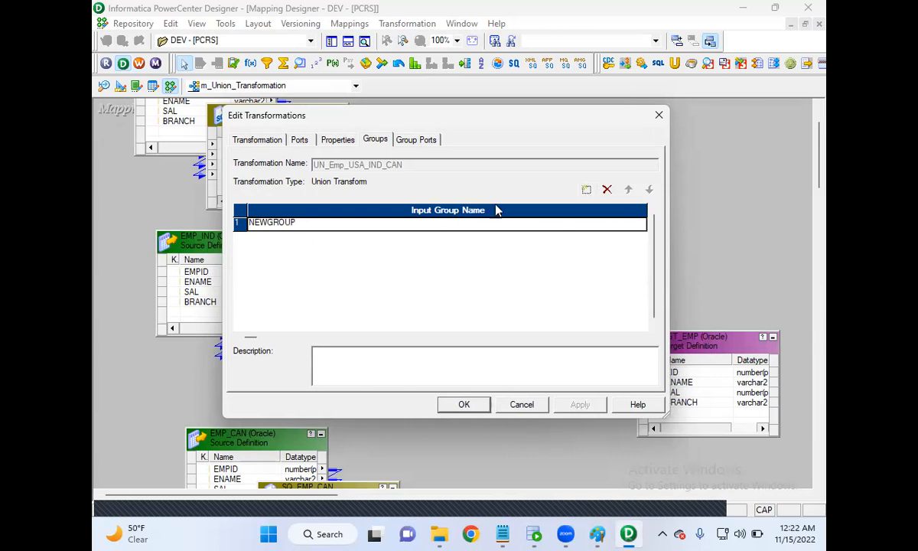
Add input groups to the union transformation and delete the surplus ones so that three groups are left.
left_click(587, 191)
left_click(587, 191)
left_click(587, 190)
left_click(587, 191)
left_click(587, 190)
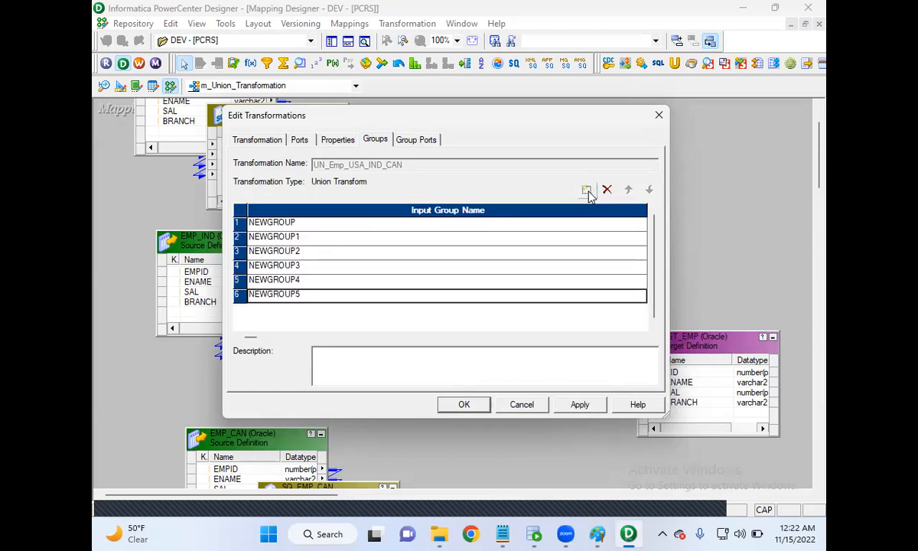
left_click(608, 191)
left_click(608, 196)
left_click(609, 196)
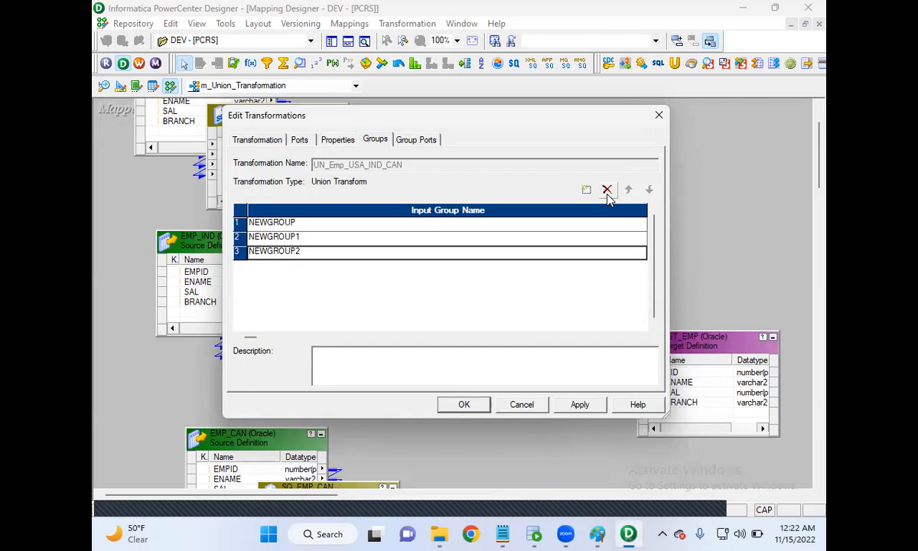
Rename the first input group of the union transformation as EMP_USA.
left_click(250, 222)
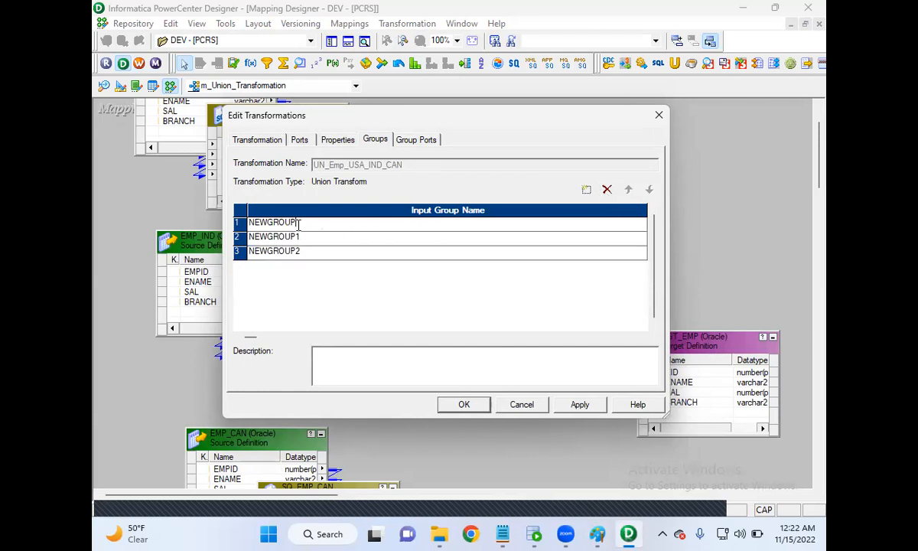
left_click(250, 222)
type("EM")
left_click(298, 238)
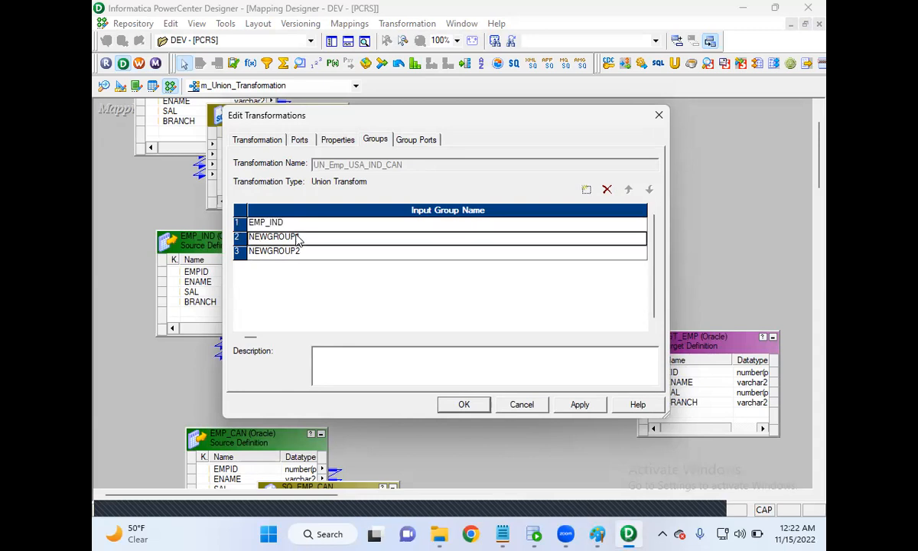
left_click(302, 237)
left_click(285, 223)
left_click(285, 222)
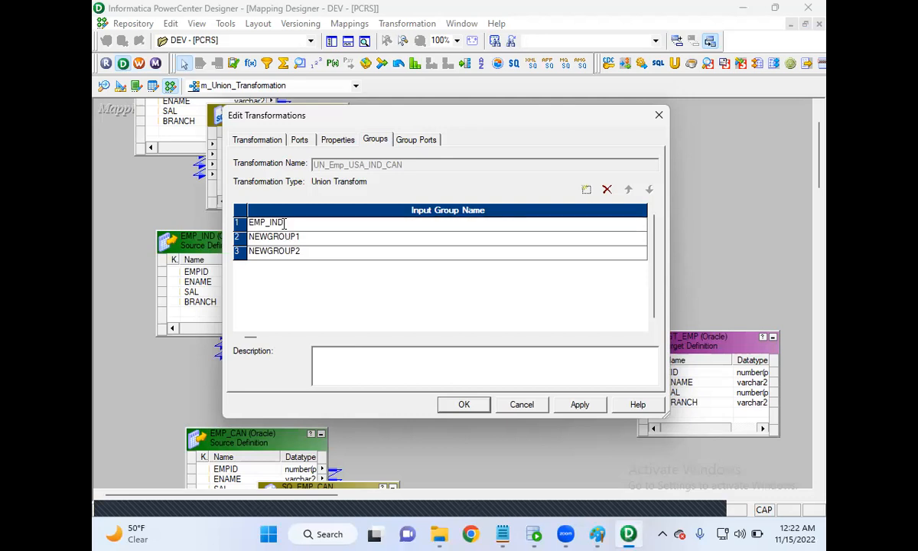
Rename the second input group, NEWGROUP1, as EMP_IND.
left_click(310, 238)
left_click(291, 237)
left_click_drag(301, 237, 230, 238)
type("EMP_IND")
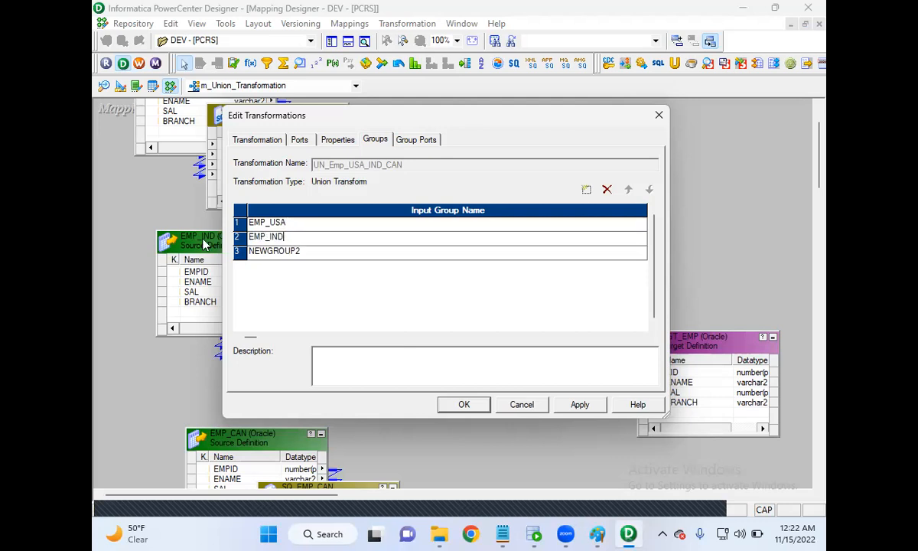
Rename the third input group as EMP_CAN, apply the group changes and close the transformation's settings.
left_click(277, 255)
left_click(307, 253)
left_click_drag(314, 253, 218, 254)
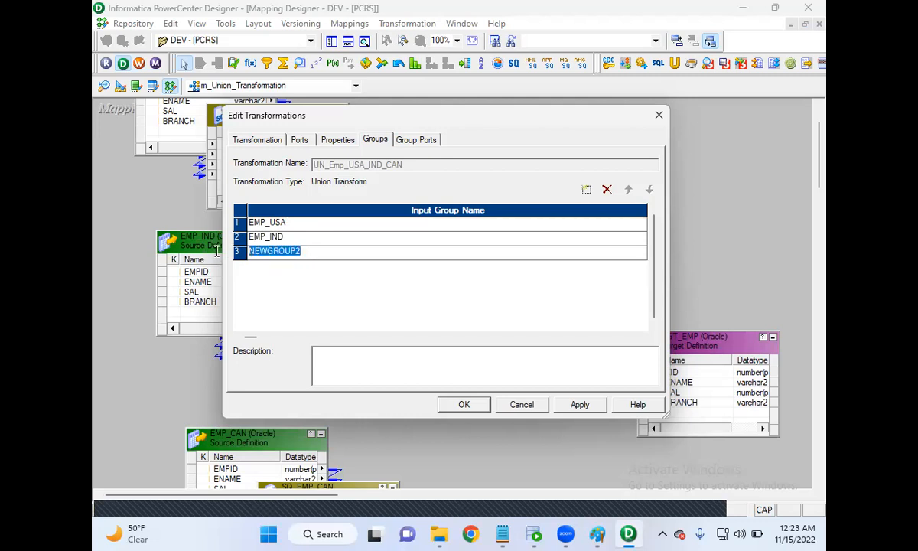
type("EMP_CAN")
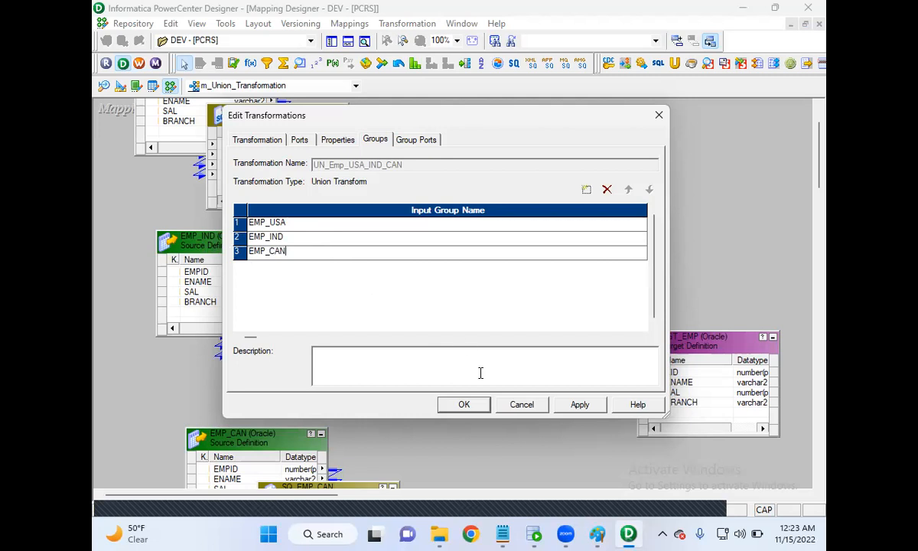
left_click(582, 407)
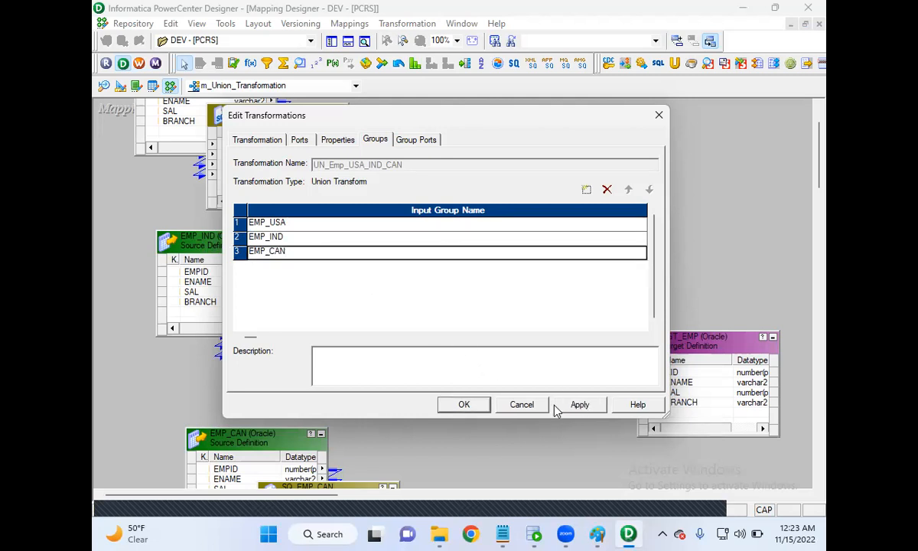
left_click(465, 405)
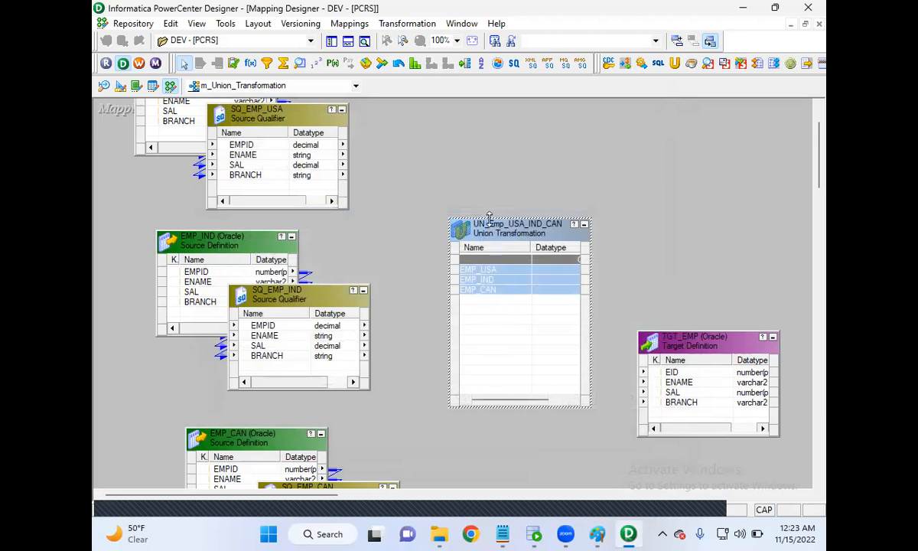
Enlarge the union transformation upward and link all four SQ_EMP_USA ports to its EMP_USA group.
left_click_drag(490, 218, 490, 124)
left_click(235, 144)
key("shift+Down")
key("shift+Down")
key("shift+Down")
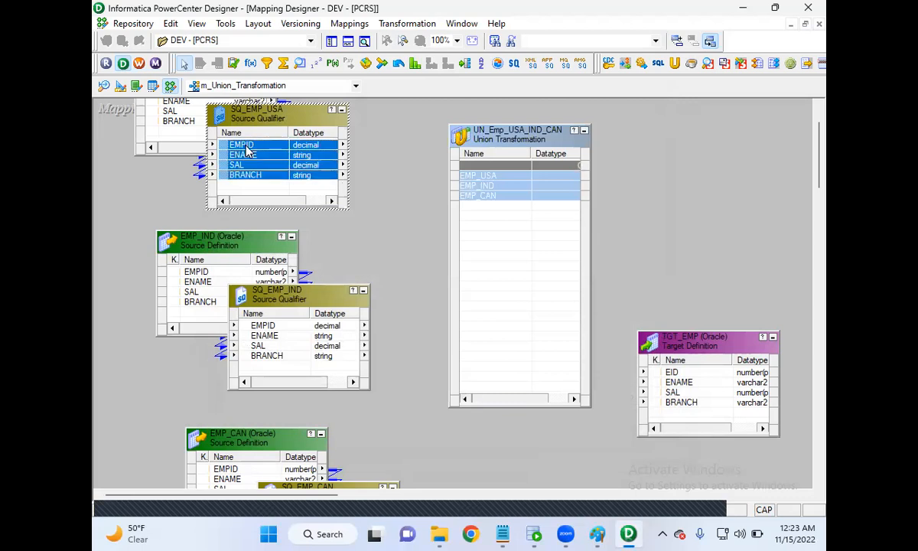
left_click_drag(229, 144, 473, 226)
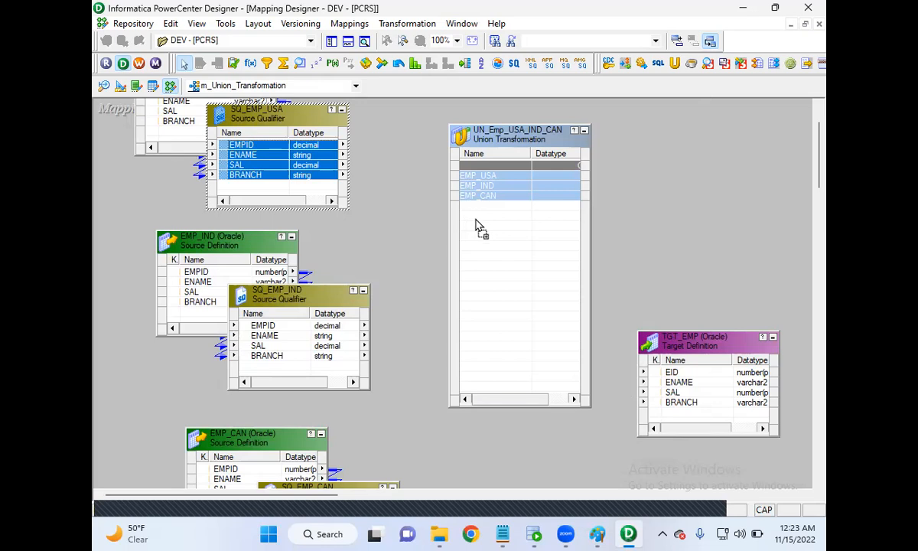
mouse_move(475, 226)
left_mouse_down()
mouse_move(486, 231)
mouse_move(481, 225)
left_mouse_up()
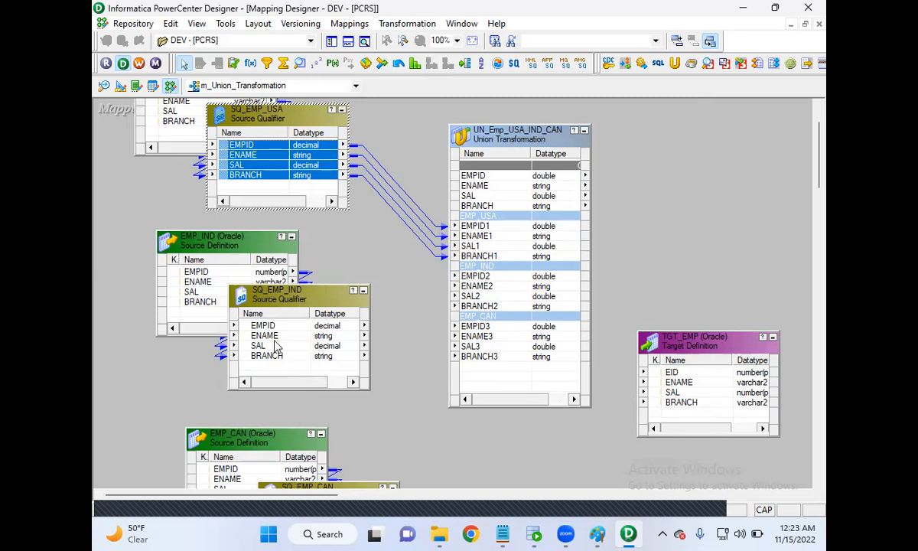
Link the EMPID, ENAME, SAL and BRANCH ports of SQ_EMP_IND to the union's EMP_IND group.
left_click(256, 327)
key("shift+Down")
key("shift+Down")
key("shift+Down")
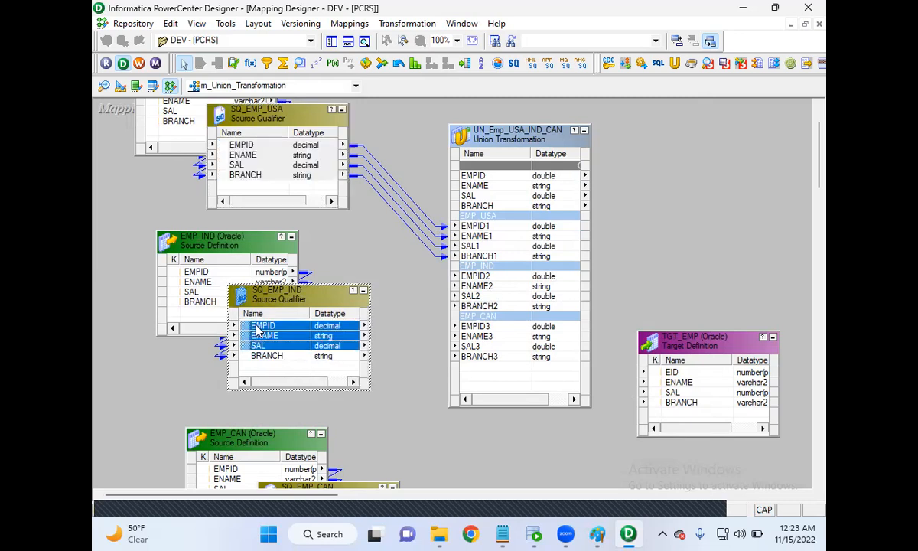
left_click_drag(243, 328, 469, 283)
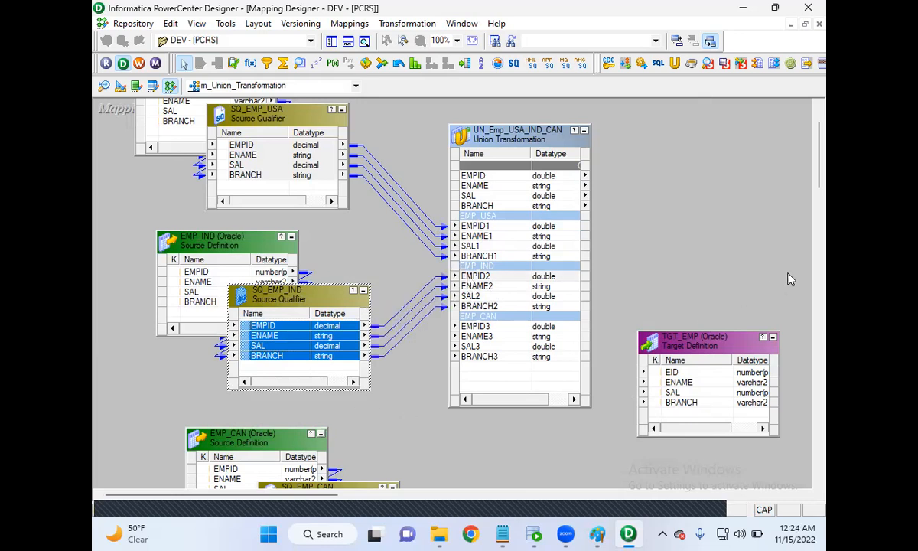
Link the EMPID, ENAME, SAL and BRANCH ports of SQ_EMP_CAN to the union's EMP_CAN group.
scroll(823, 203, "down", 3)
left_click_drag(823, 203, 823, 204)
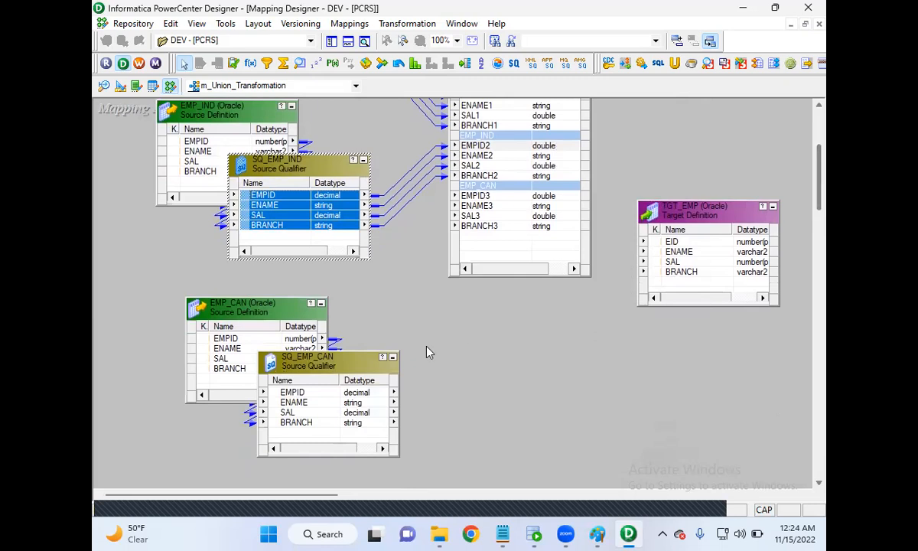
left_click(299, 392)
key("shift+Down")
key("shift+Down")
key("shift+Down")
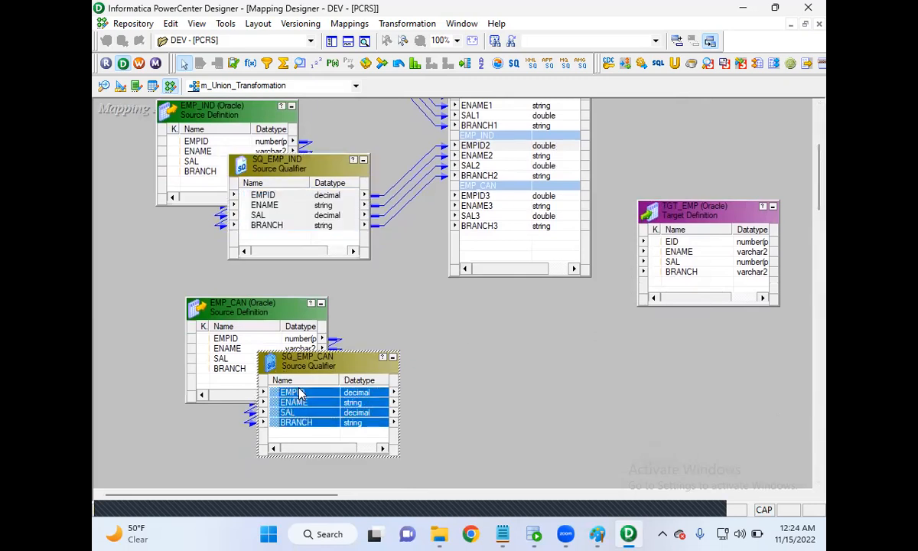
left_click_drag(278, 393, 473, 201)
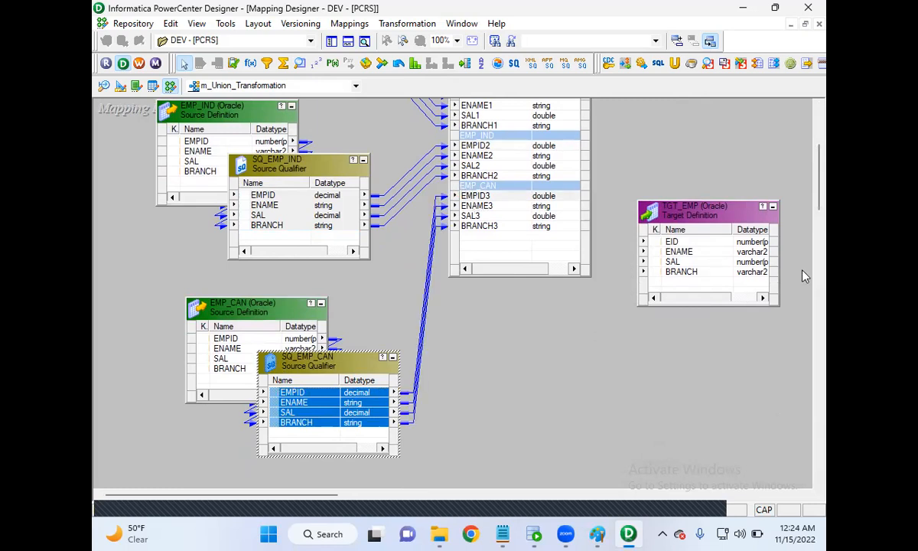
Switch to the union drawing in Paint to compare its multiple inputs and single output with the mapping, then return.
left_click_drag(821, 195, 821, 165)
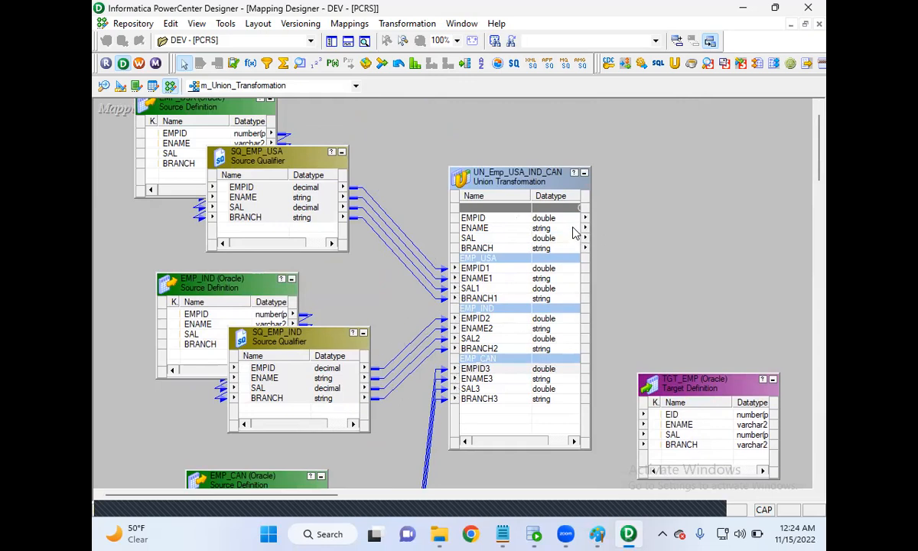
left_click(599, 535)
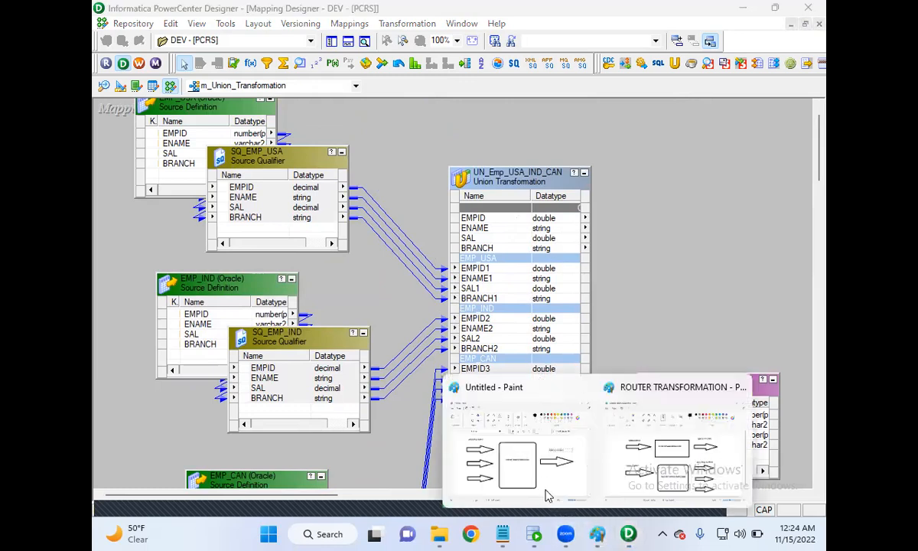
left_click(544, 487)
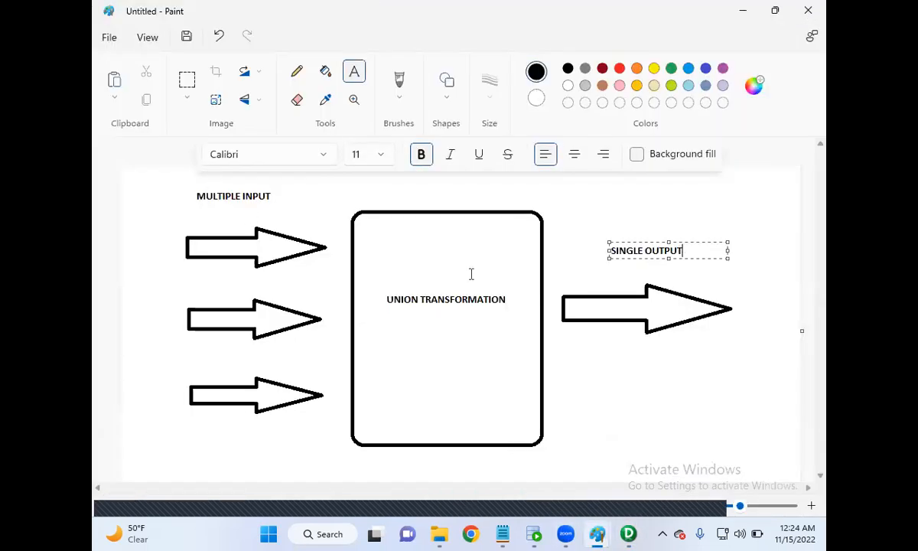
left_click(626, 212)
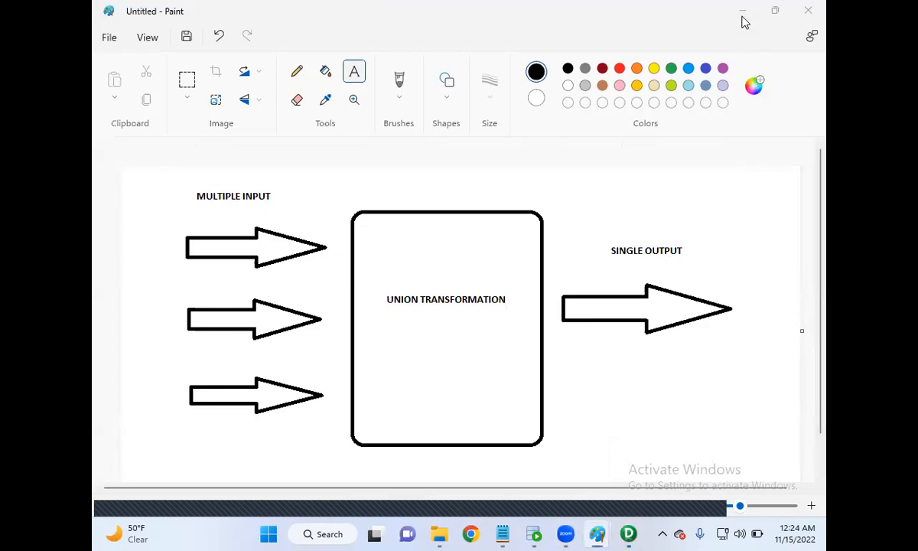
left_click(740, 10)
Move TGT_EMP up beside the union transformation and link the union's four output ports to EID, ENAME, SAL and BRANCH.
left_click(479, 219)
left_click_drag(686, 390, 684, 212)
left_click(498, 221)
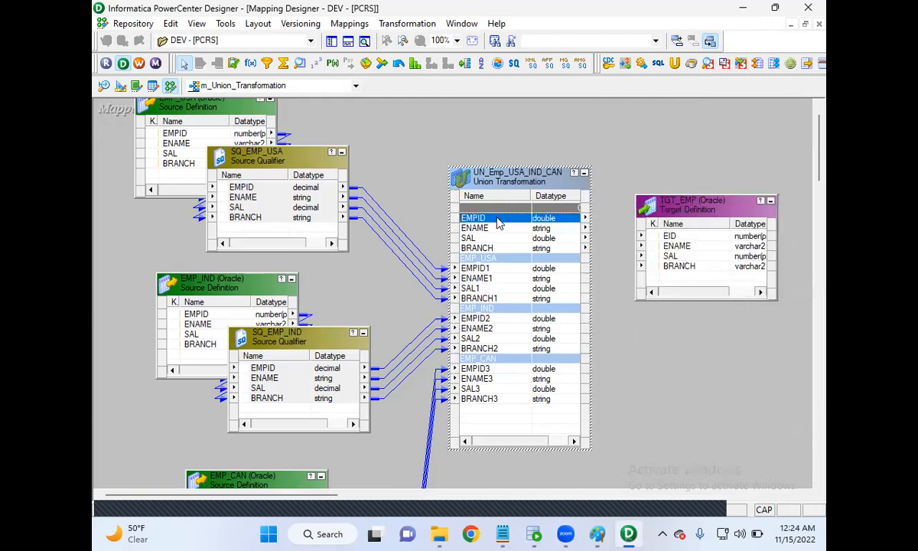
key("shift+Down")
key("shift+Down")
key("shift+Down")
left_click_drag(485, 218, 645, 237)
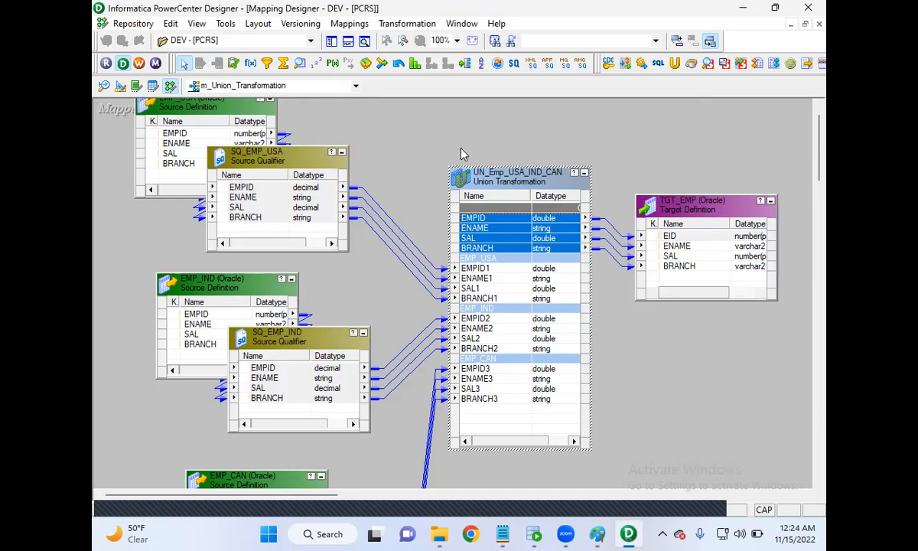
Save the mapping to the repository and enlarge the output log to check the mapping's validation result.
left_click(134, 24)
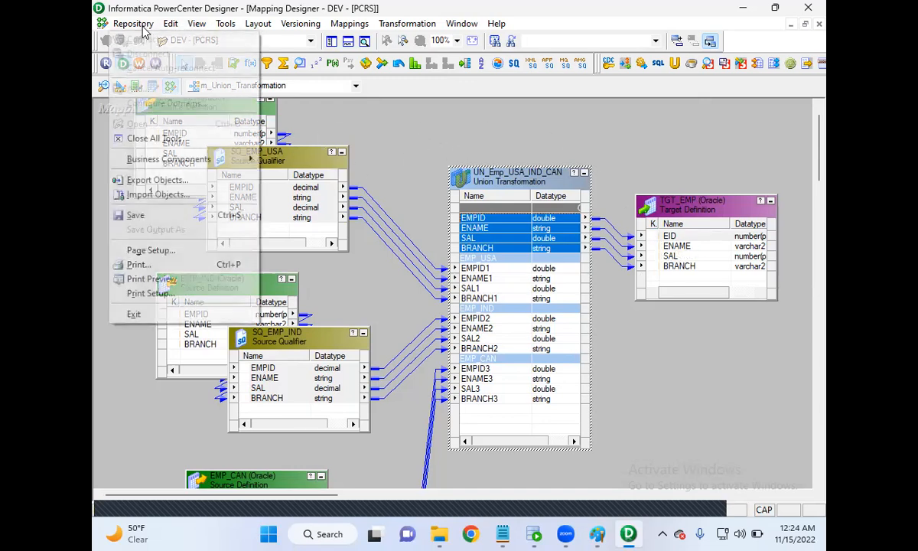
left_click(163, 216)
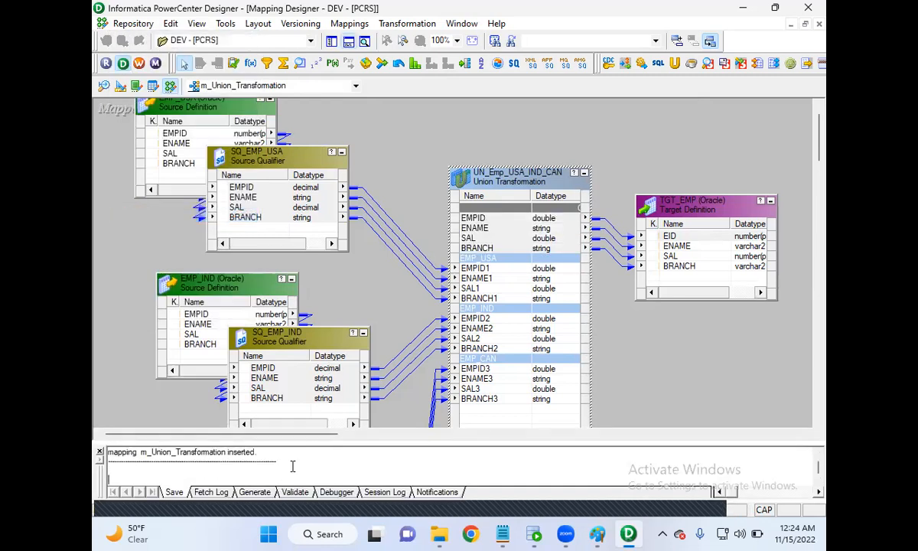
left_click_drag(484, 439, 481, 353)
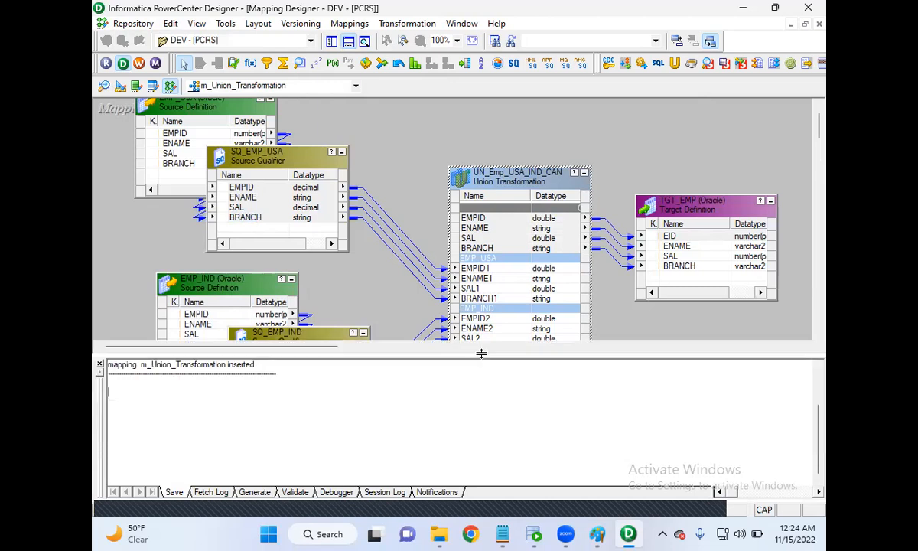
scroll(347, 417, "up", 4)
left_click_drag(283, 468, 147, 469)
Switch to the Class1RecordingNotes file in Notepad to review the three basic steps, then put it away.
mouse_move(599, 534)
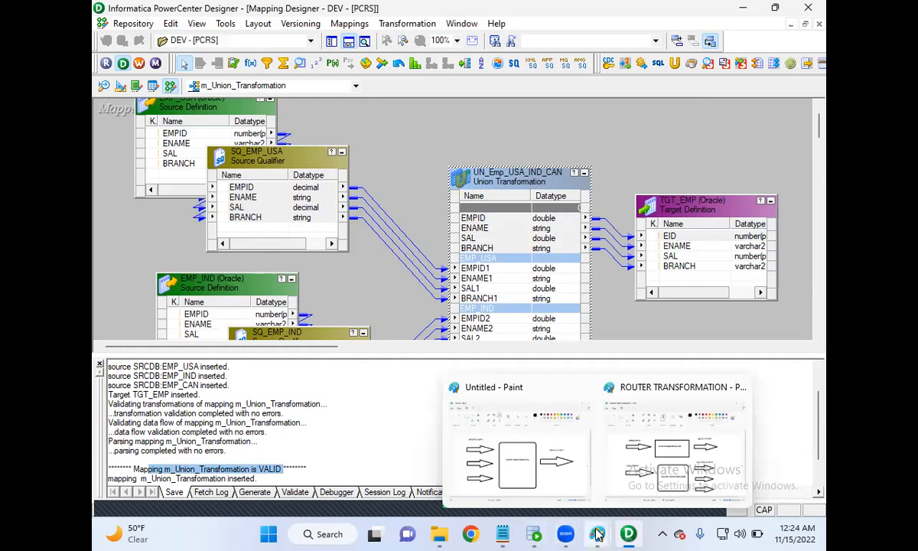
mouse_move(502, 533)
left_click(565, 443)
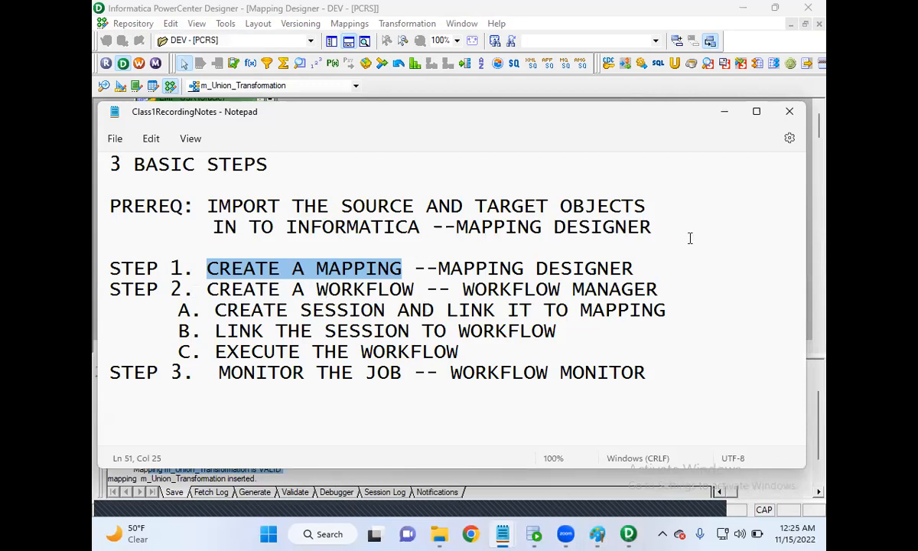
left_click(723, 114)
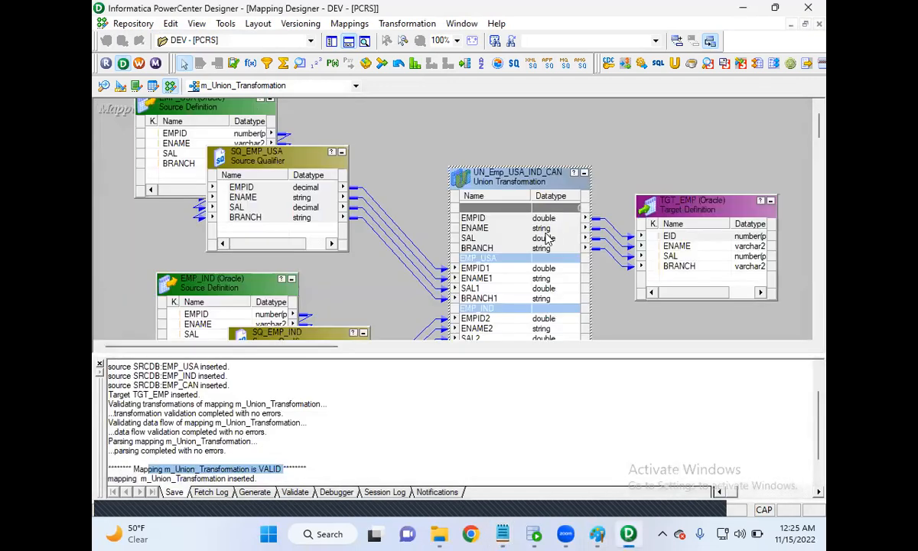
Switch to Workflow Manager and create a workflow named wf_s_m_Union_Transformation in the DEV folder's Workflow Designer.
left_click(140, 64)
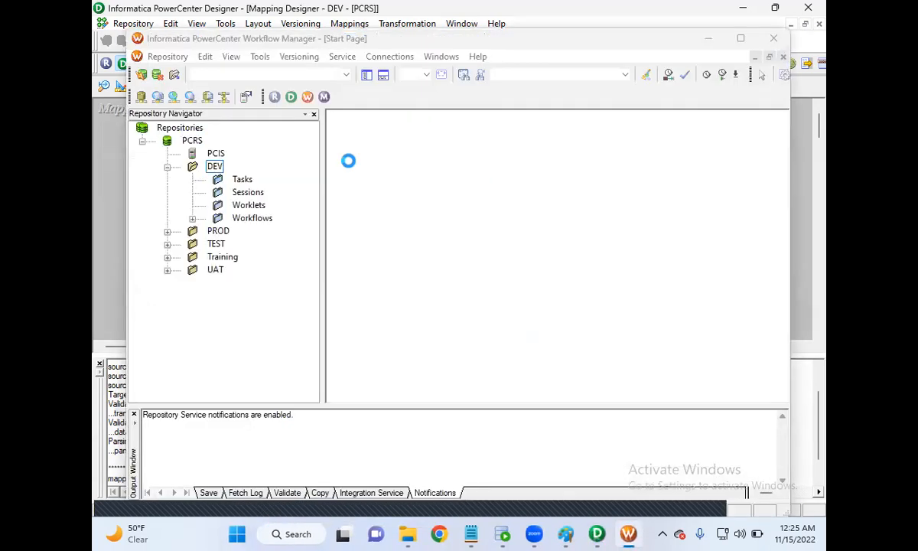
left_click(563, 221)
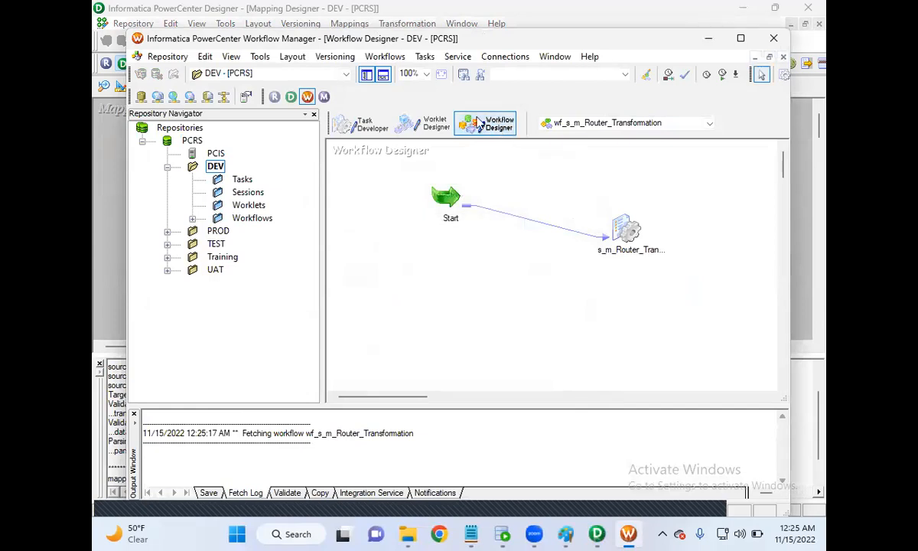
left_click(385, 57)
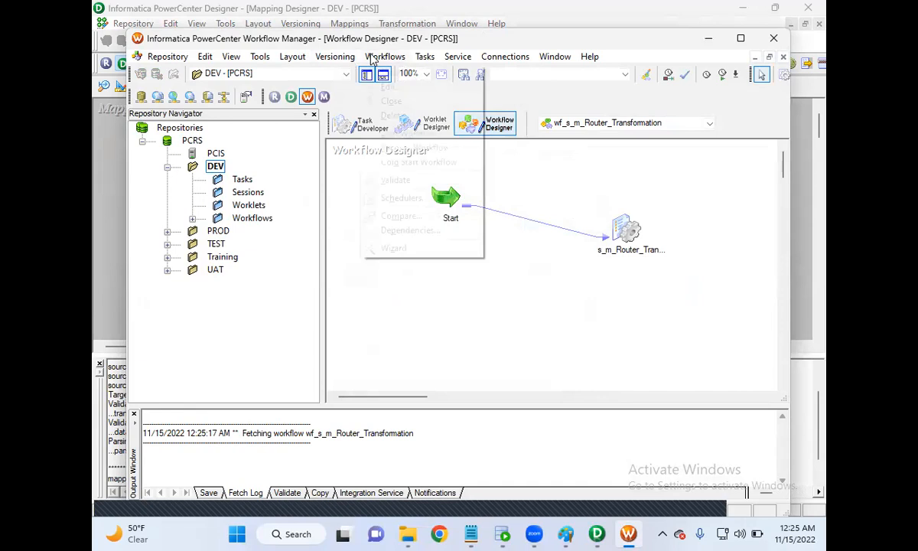
left_click(385, 73)
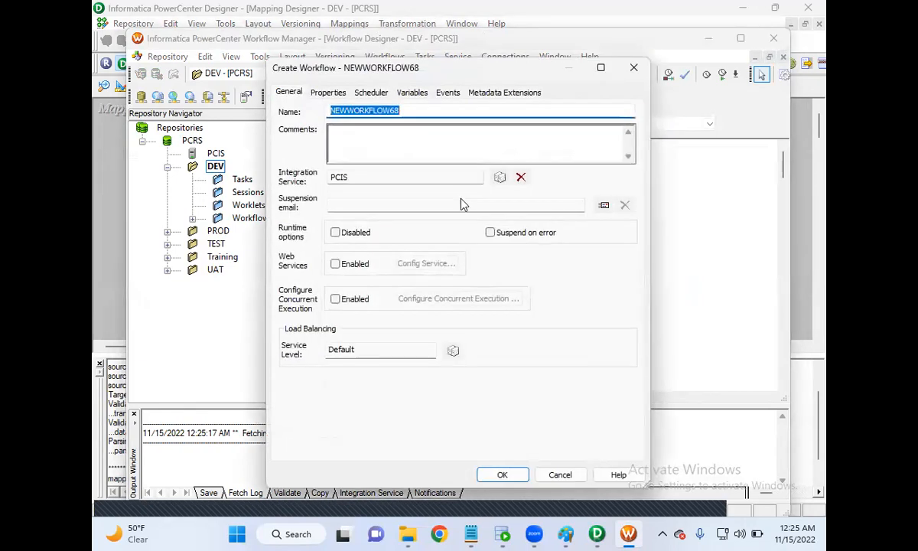
type("wf_s_m_Union_Transfomra")
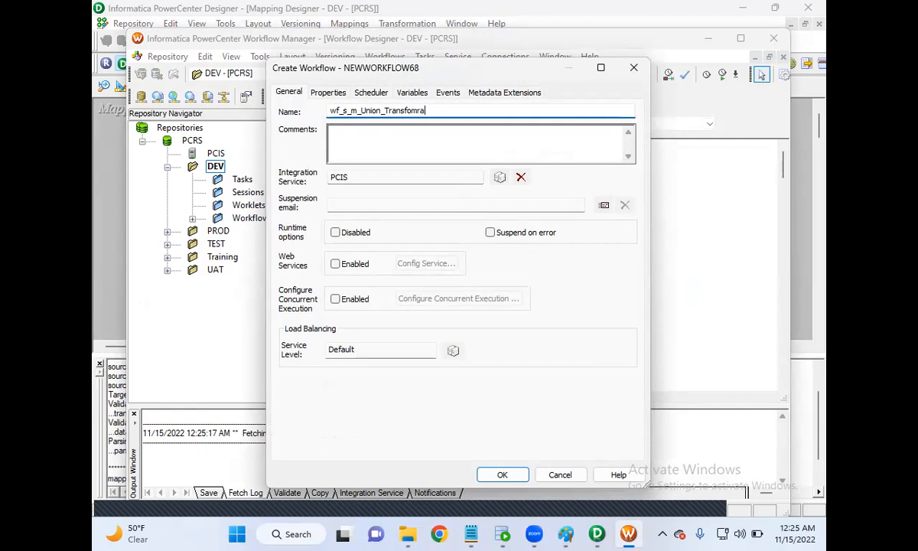
key("BackSpace")
key("BackSpace")
key("BackSpace")
key("BackSpace")
key("BackSpace")
key("BackSpace")
key("BackSpace")
type("rmat")
left_click(509, 475)
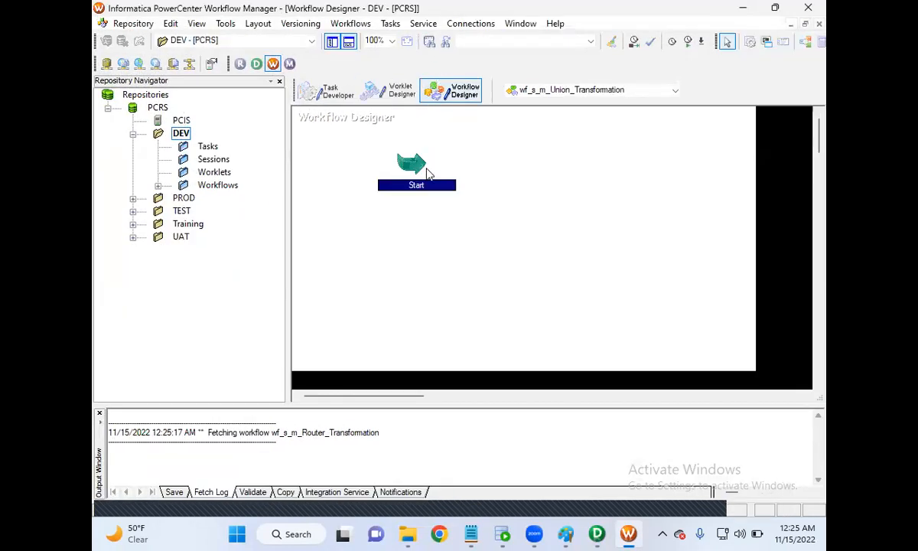
left_click(391, 24)
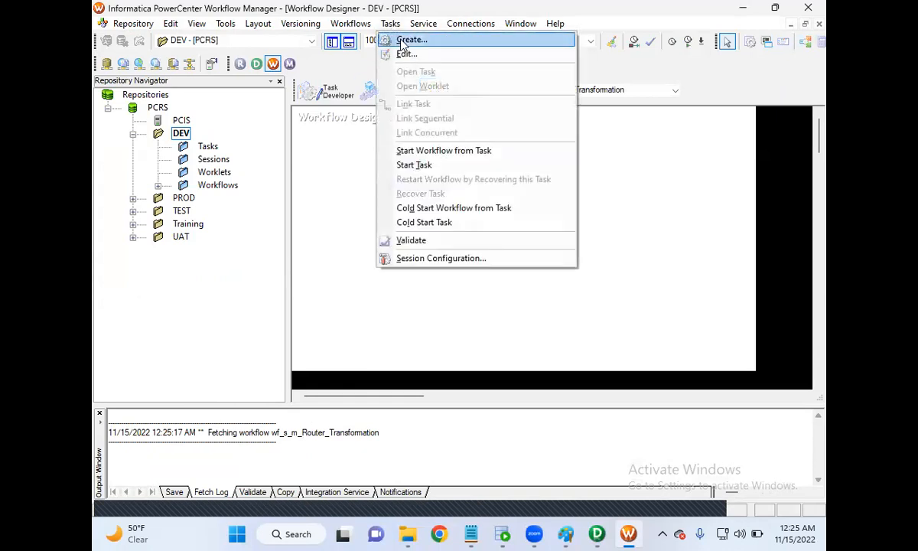
left_click(402, 44)
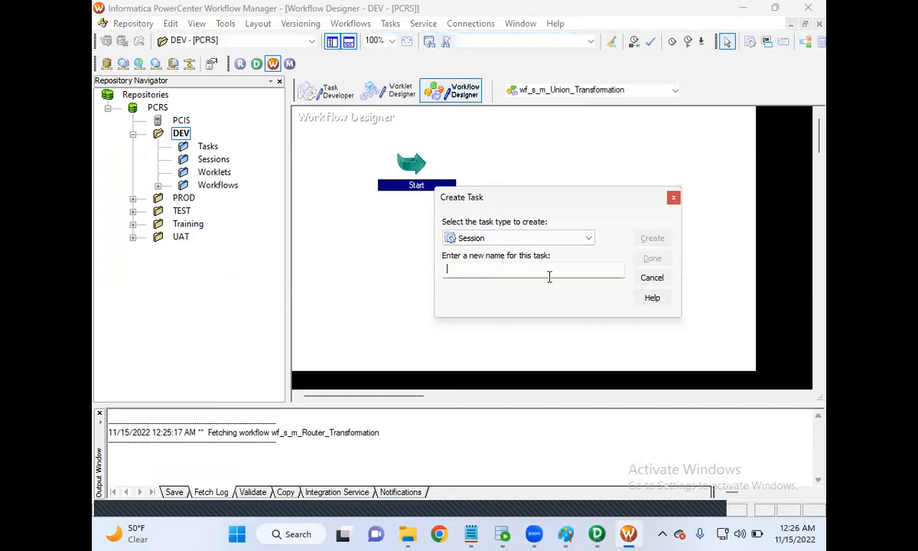
left_click(652, 279)
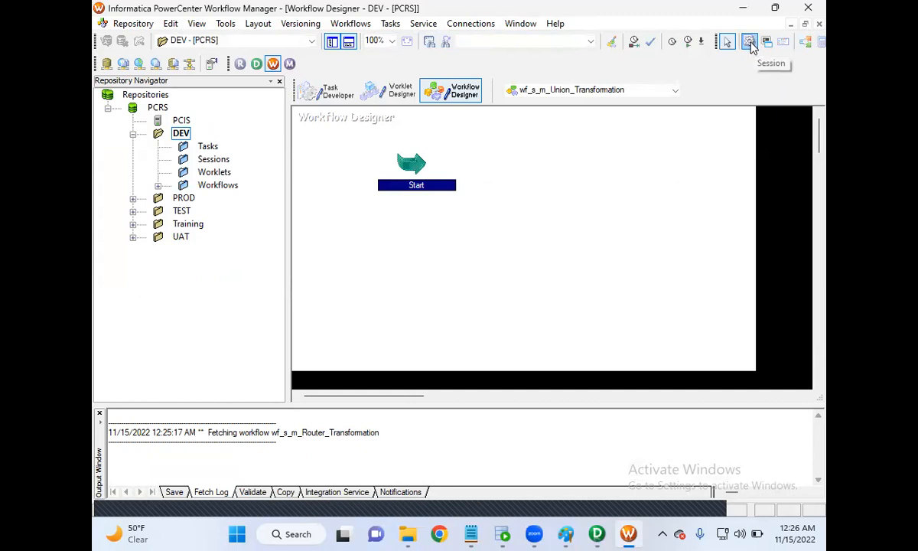
Add a session task for the m_Union_Transformation mapping and place it beside the Start task.
left_click(754, 47)
left_click(574, 179)
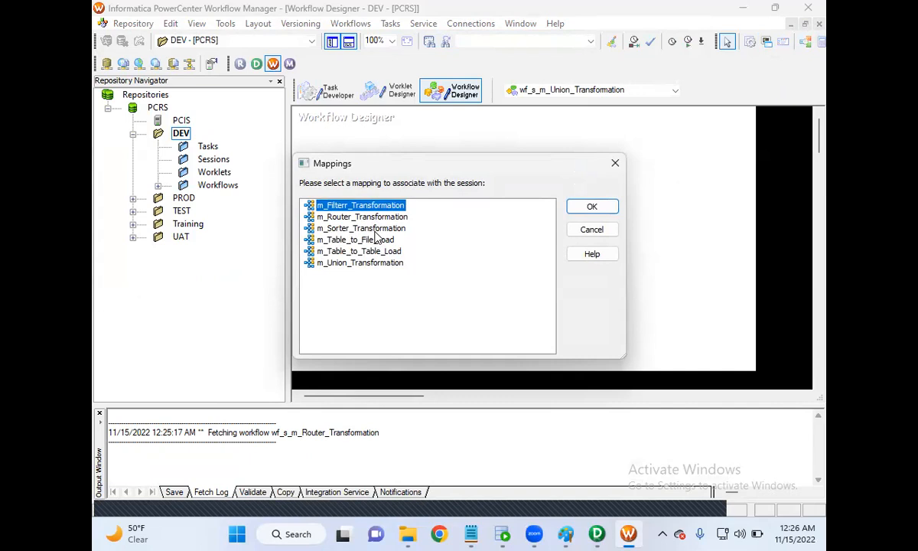
left_click(356, 263)
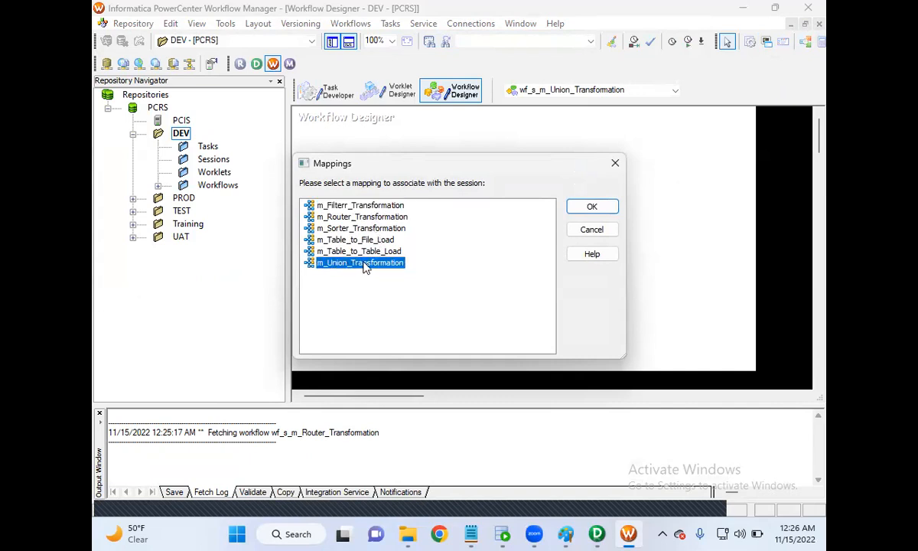
left_click(589, 207)
left_click_drag(603, 193, 573, 163)
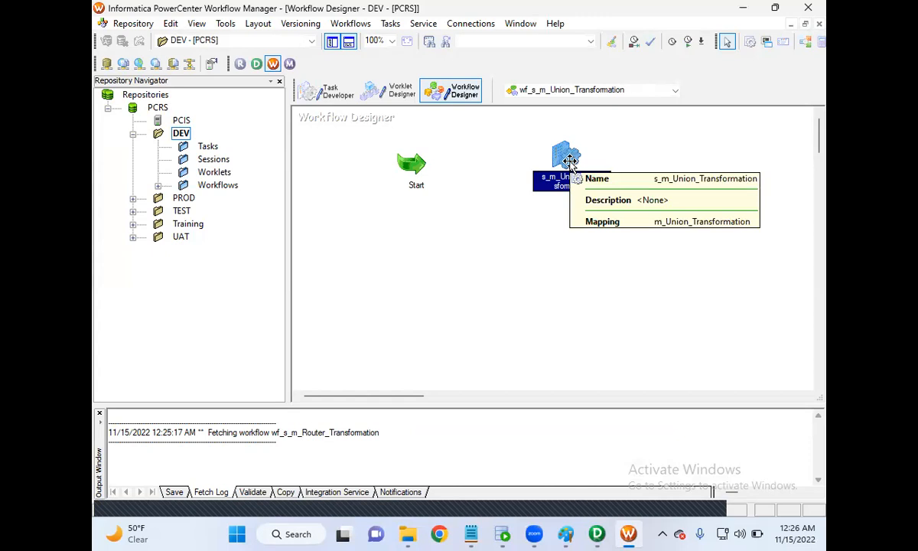
Open the session's mapping settings and set the SQ_EMP_USA source connection to Oracle_SRCDB.
double_click(567, 157)
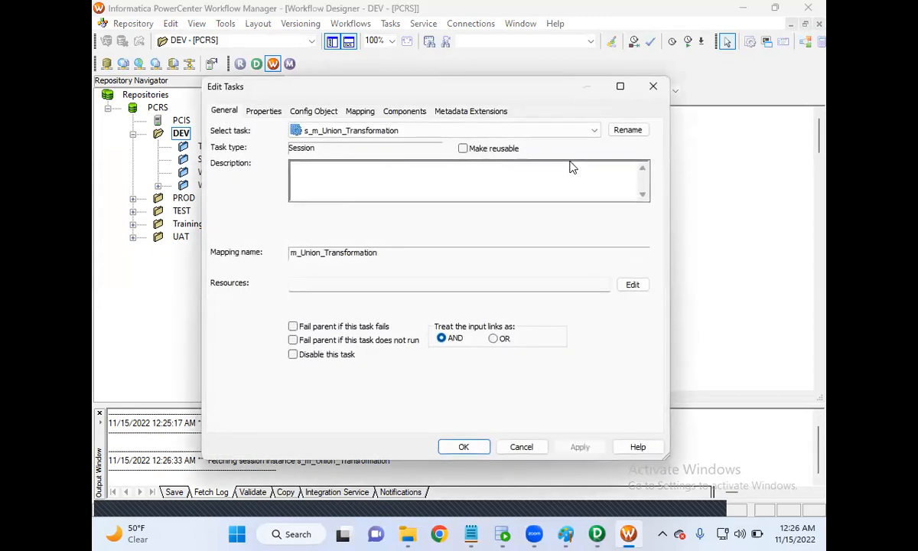
left_click(358, 113)
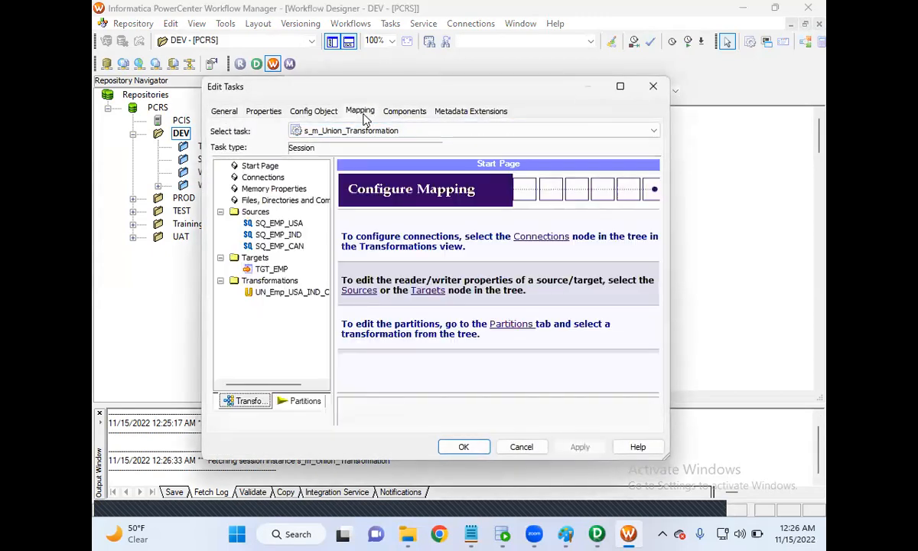
left_click(287, 224)
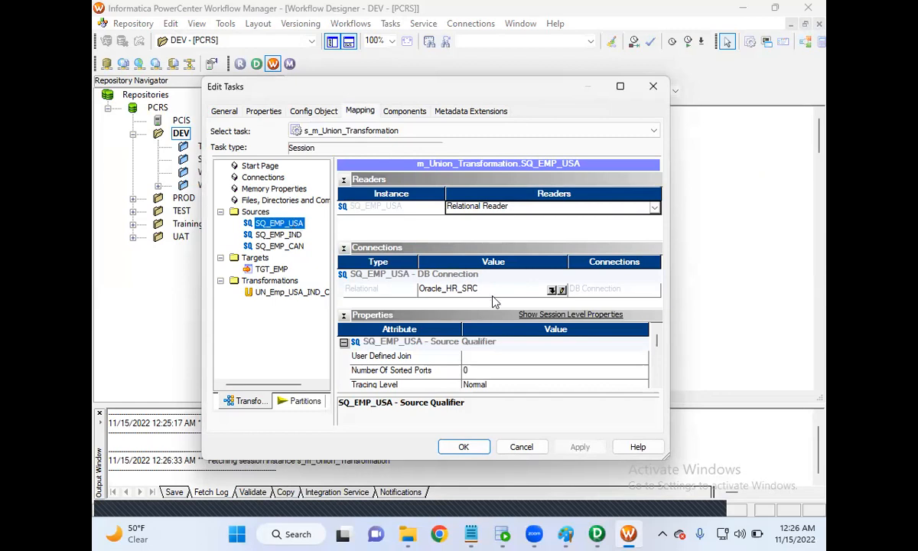
left_click(553, 290)
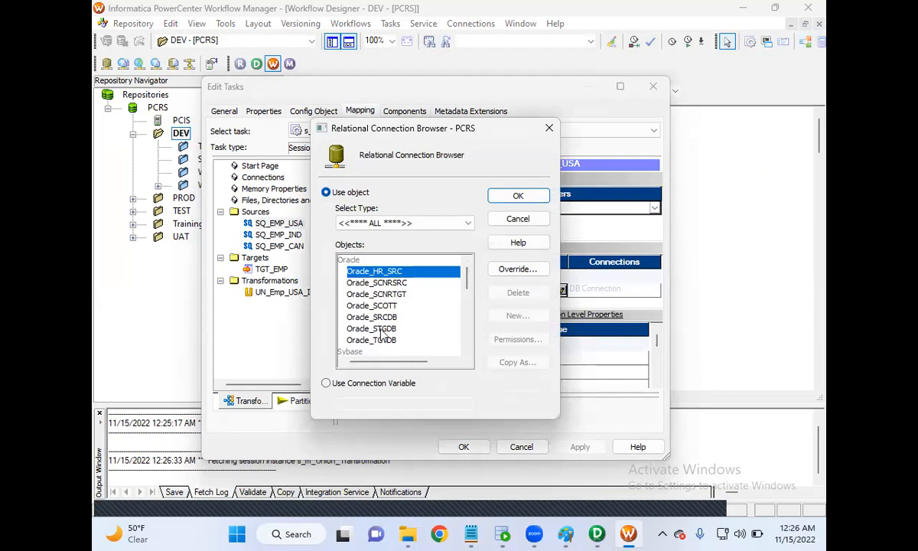
left_click(380, 317)
left_click(518, 196)
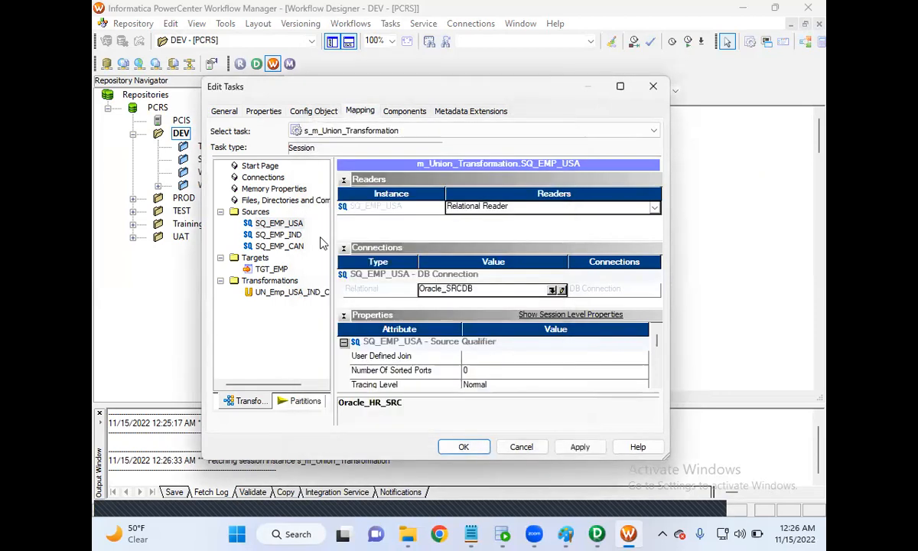
Set the relational connections of SQ_EMP_IND and SQ_EMP_CAN to Oracle_SRCDB.
left_click(284, 236)
left_click(551, 289)
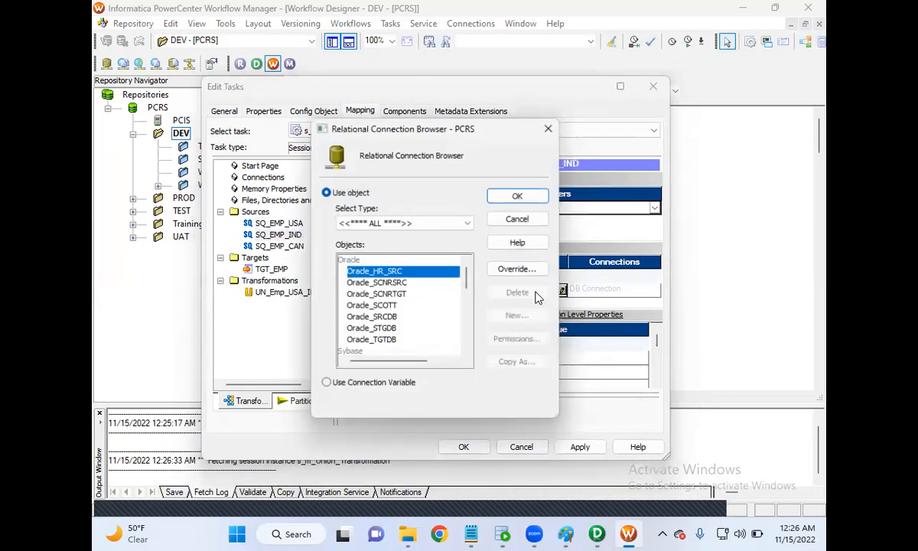
left_click(396, 317)
left_click(518, 196)
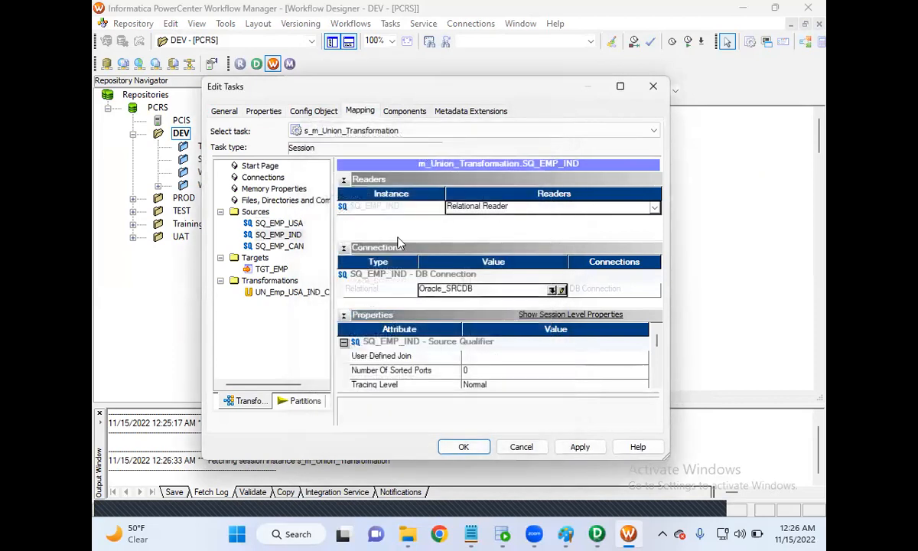
left_click(293, 247)
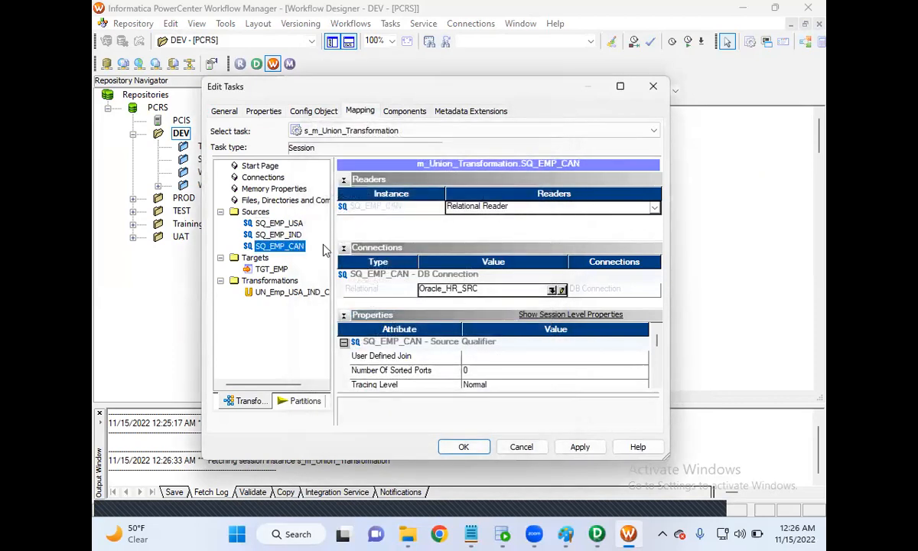
left_click(554, 290)
left_click(361, 315)
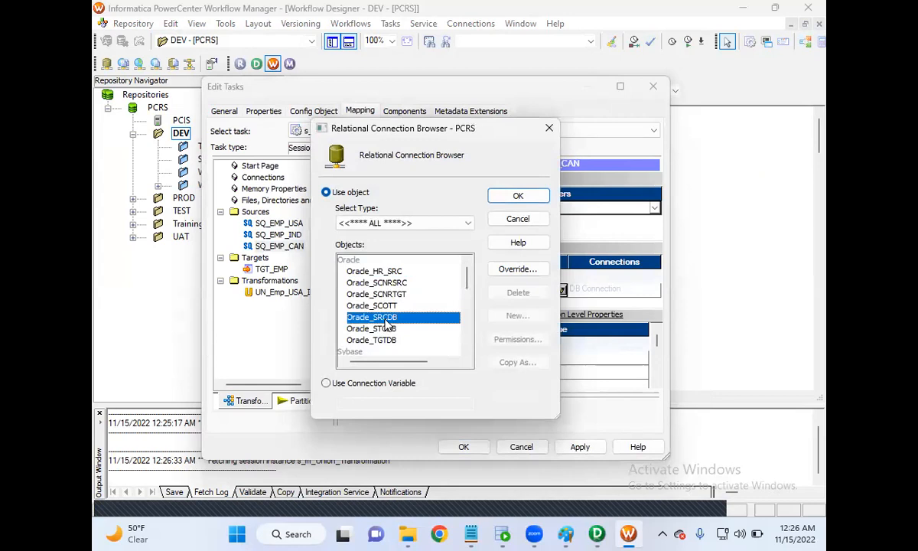
left_click(506, 197)
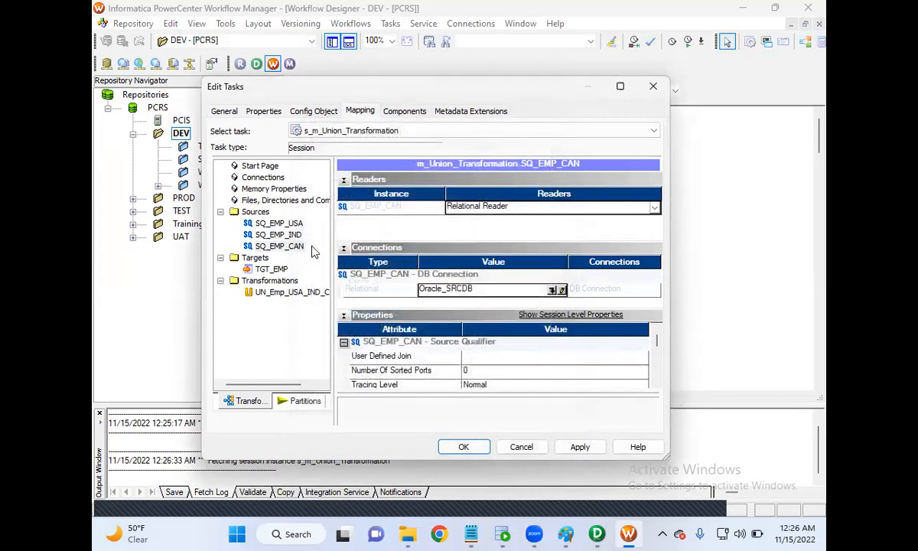
Set the TGT_EMP target connection to Oracle_TGTDB and enable its truncate target table option.
left_click(280, 270)
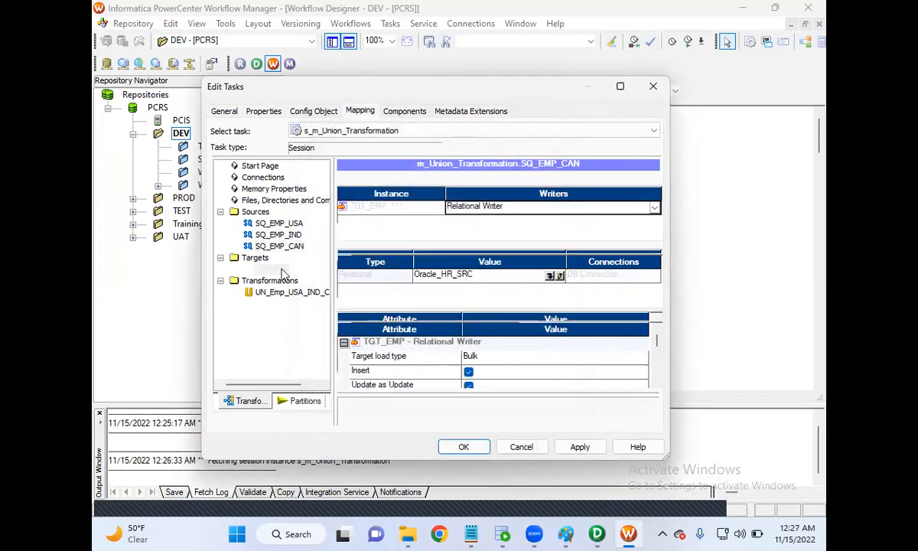
left_click(551, 277)
left_click(389, 342)
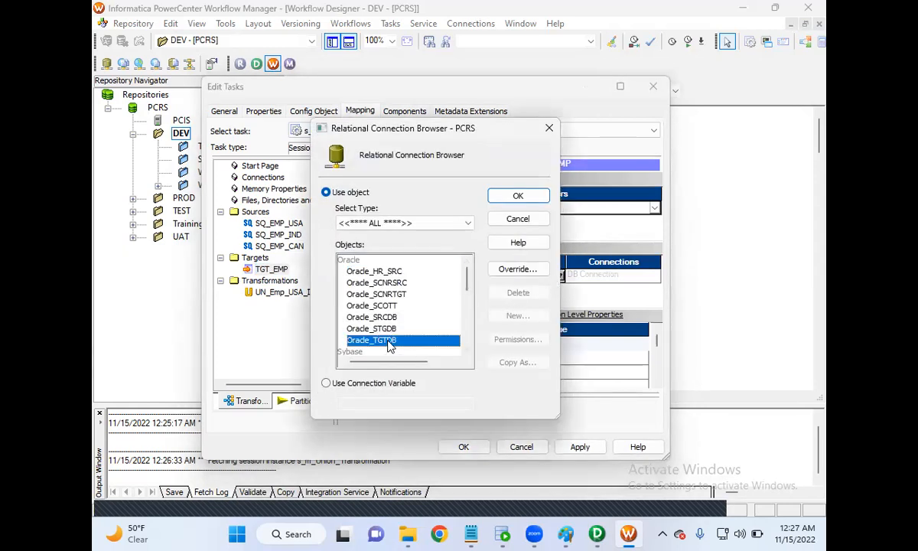
left_click(534, 196)
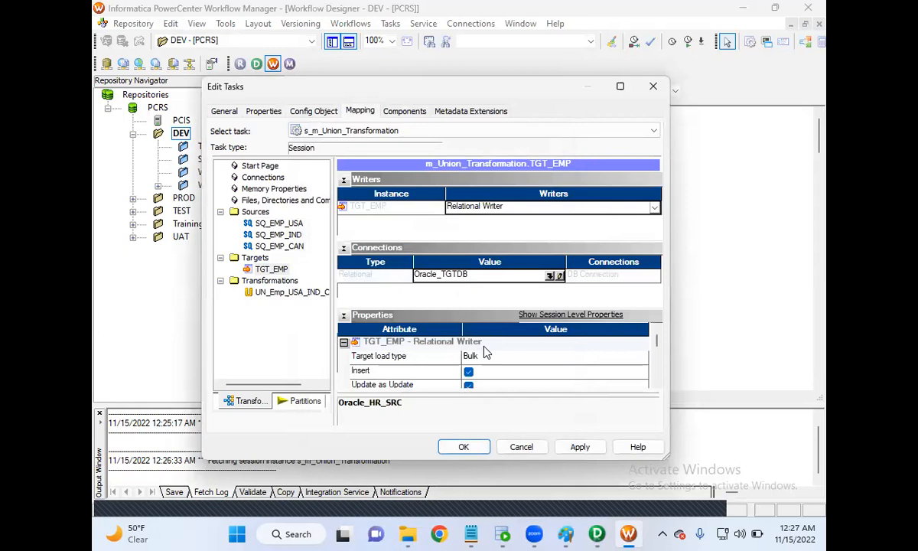
left_click_drag(658, 338, 658, 355)
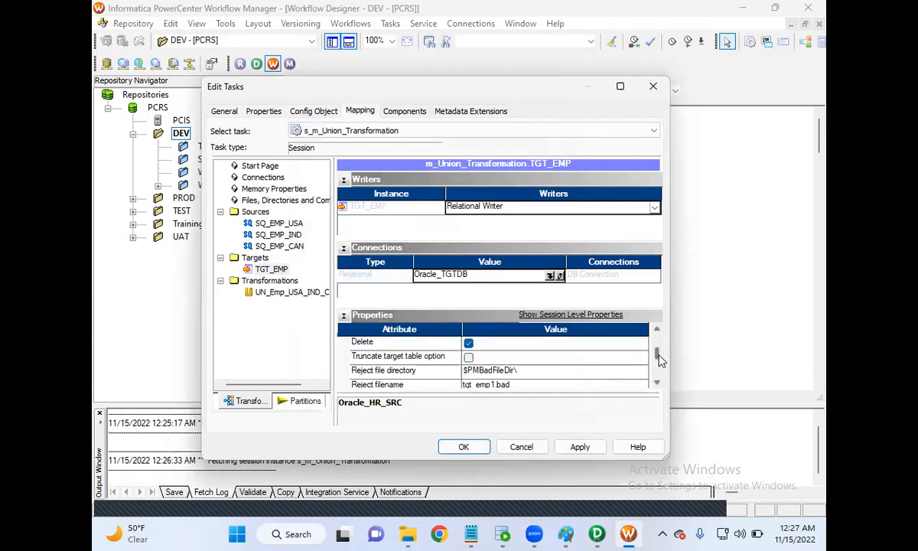
left_click(469, 361)
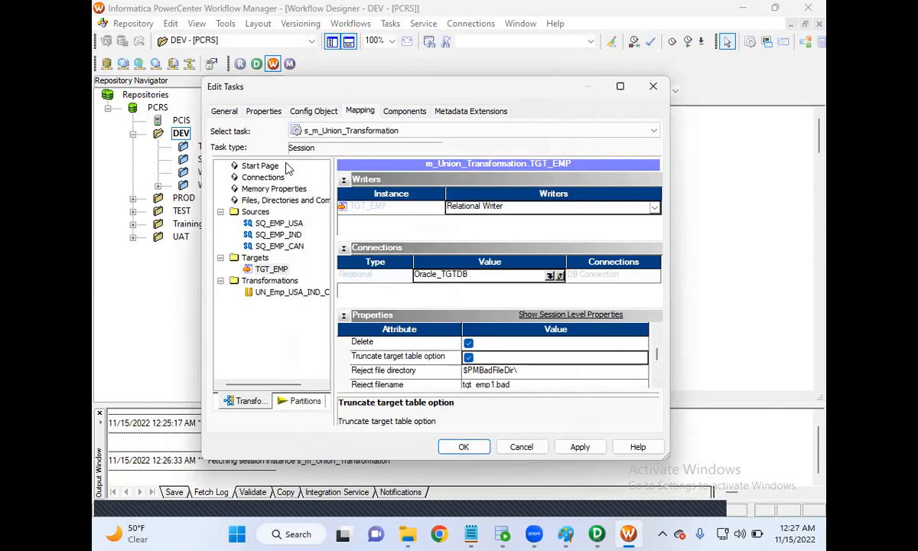
Make the session fail its parent if the task fails or does not run, and apply the session settings.
left_click(224, 112)
left_click(293, 326)
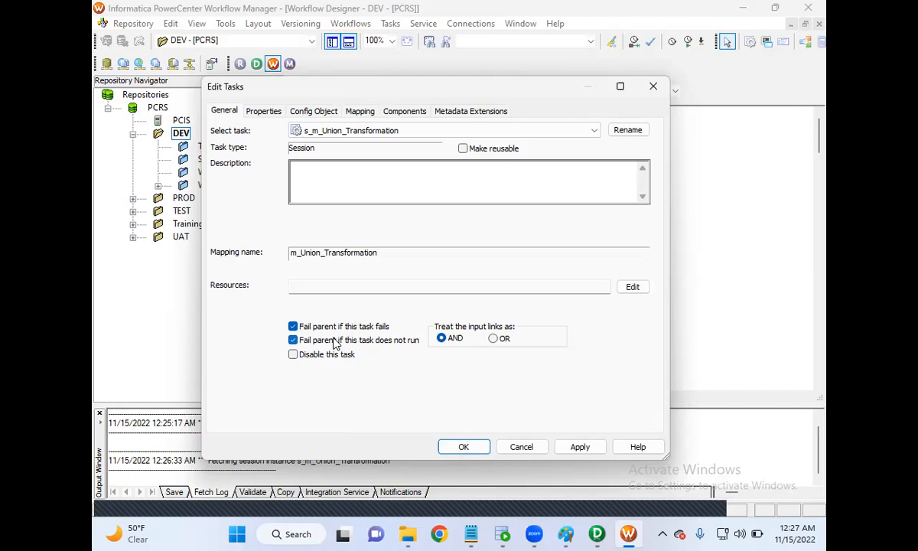
left_click(558, 447)
left_click(464, 449)
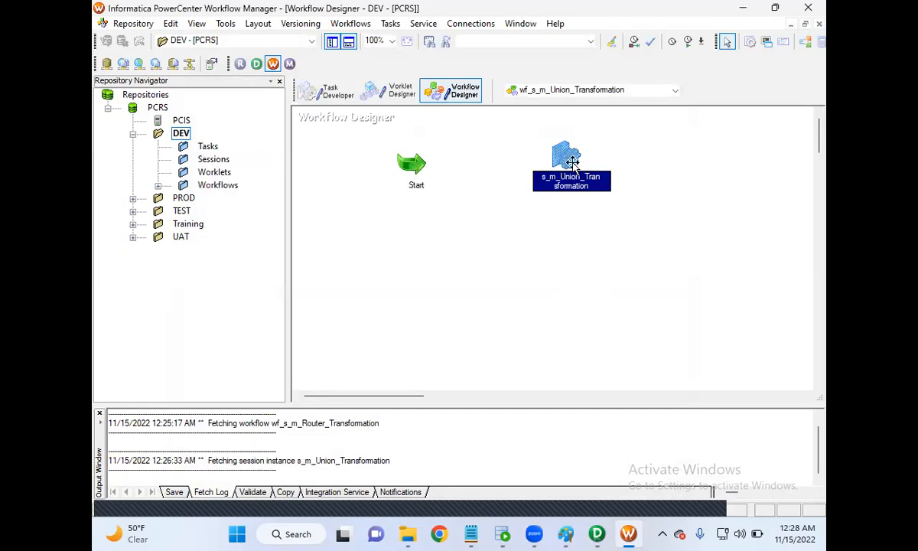
Link the Start task to the s_m_Union_Transformation session.
left_click(391, 23)
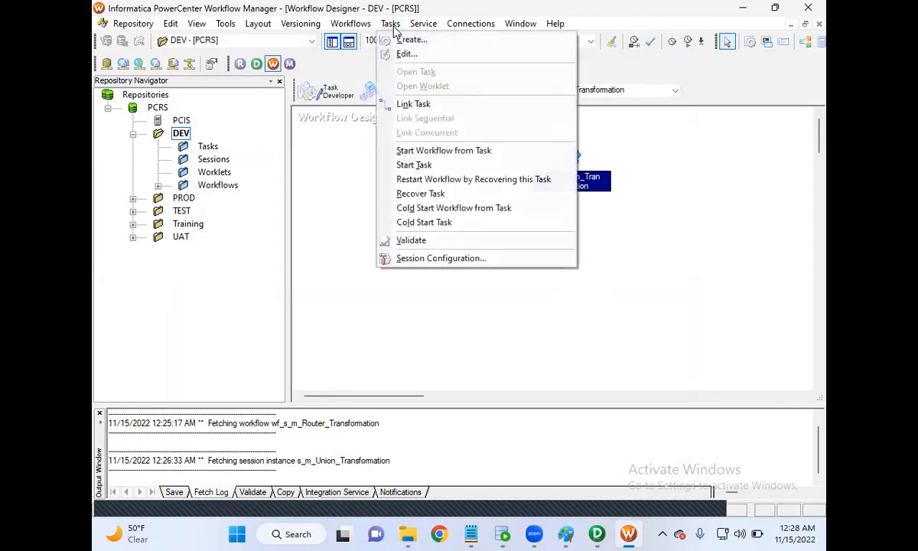
left_click(390, 103)
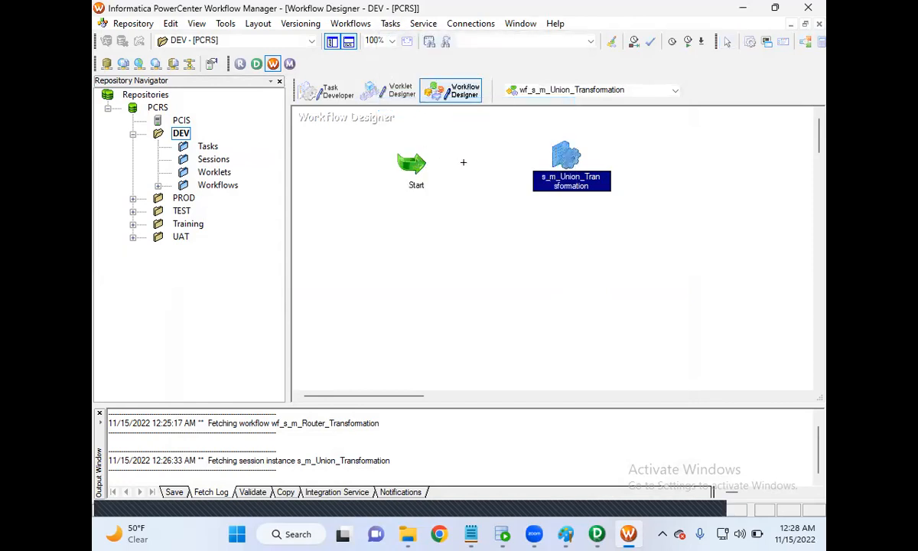
left_click_drag(541, 152, 559, 149)
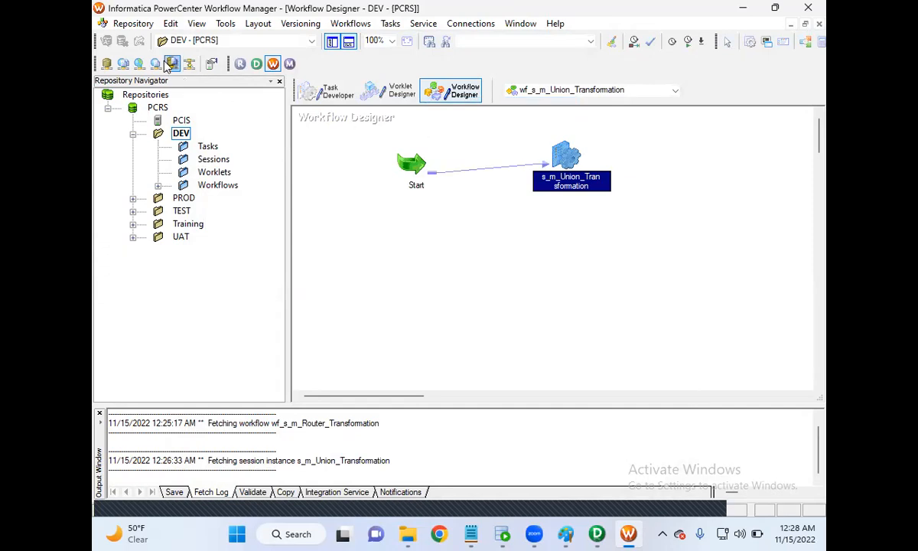
Save the workflow to the repository and check its validation result in the output log.
left_click(134, 24)
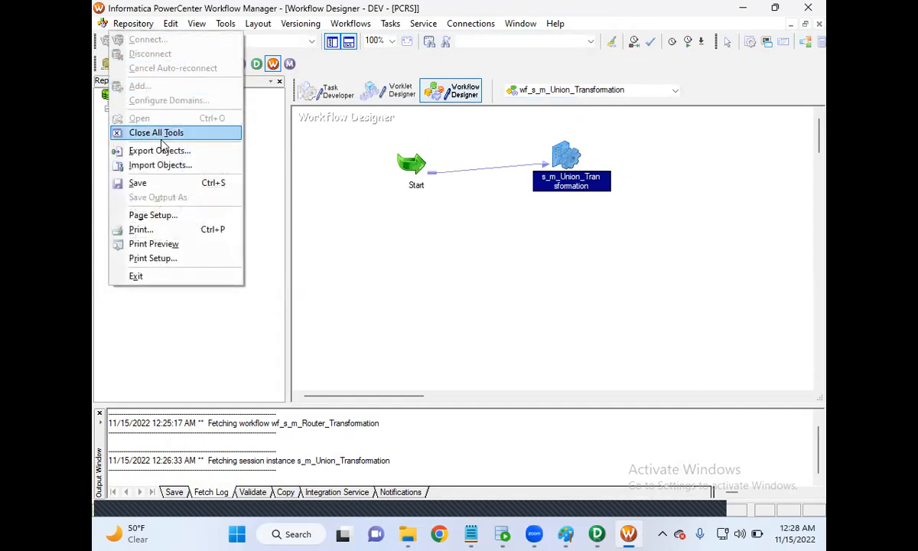
left_click(163, 185)
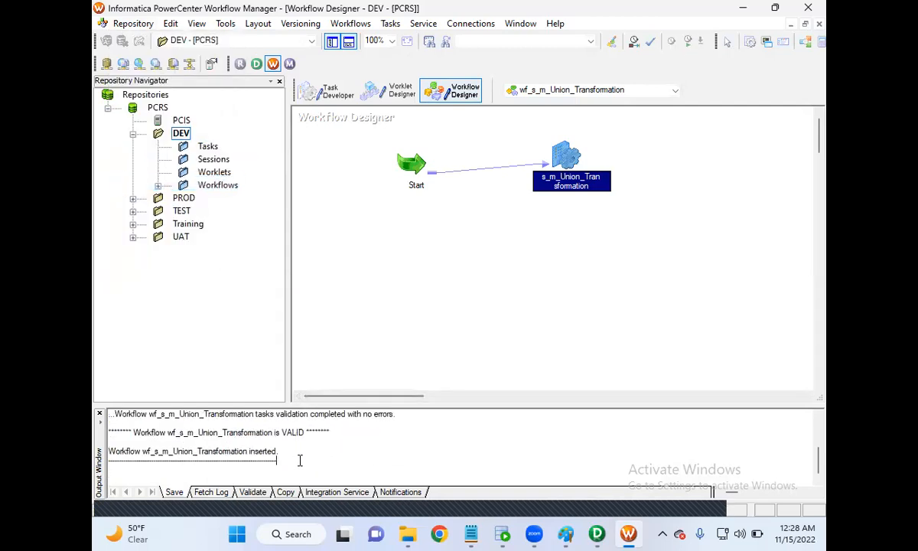
left_click_drag(300, 459, 163, 429)
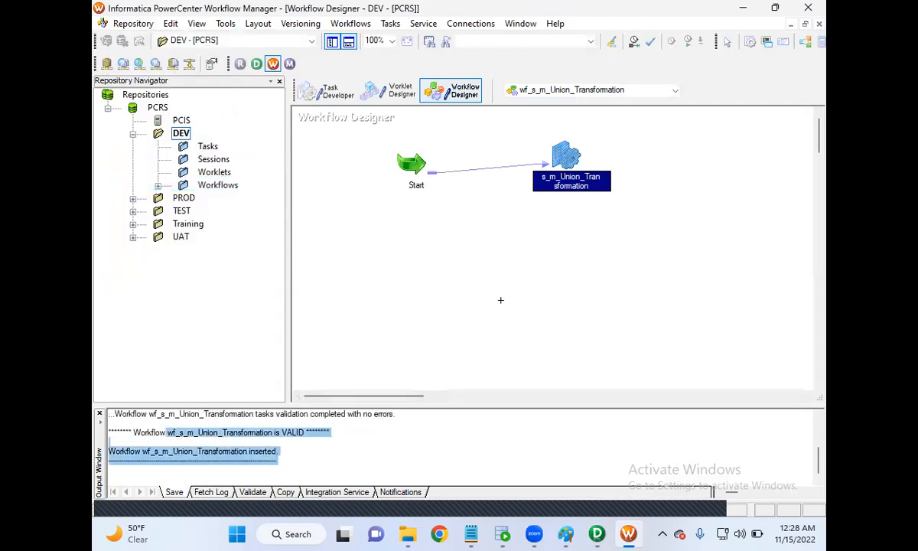
Switch to Oracle SQL Developer and query all rows of TGT_EMP in the TGTDB worksheet before the load.
left_click(472, 232)
right_click(472, 235)
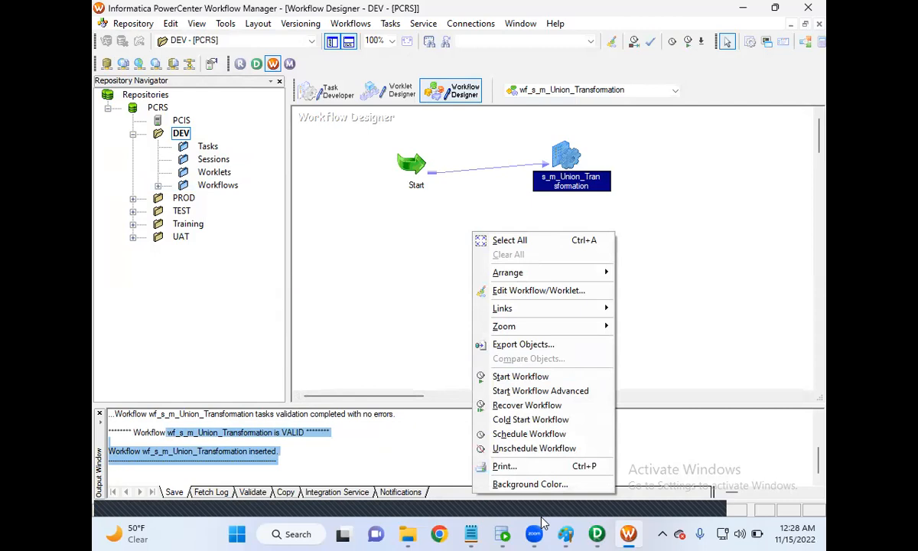
left_click(503, 534)
left_click(387, 71)
left_click(417, 142)
left_click_drag(416, 127, 248, 131)
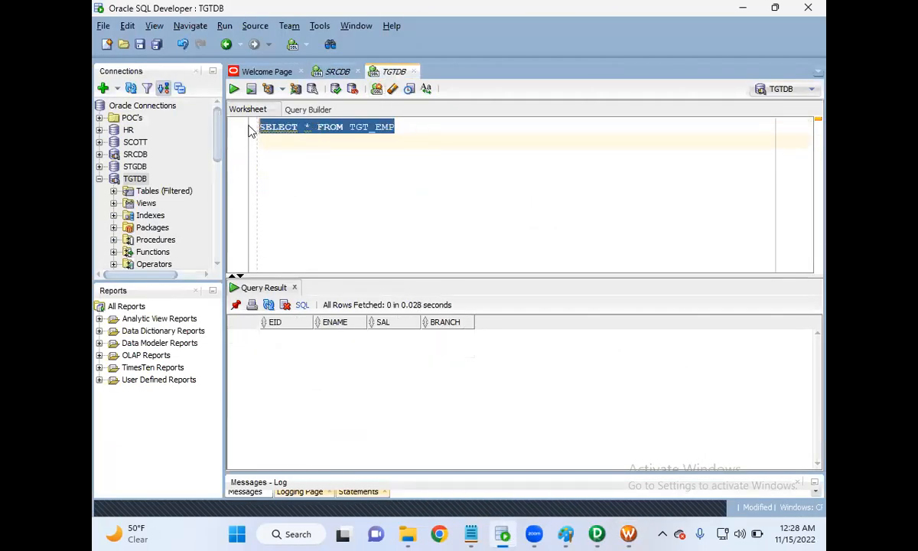
left_click(234, 89)
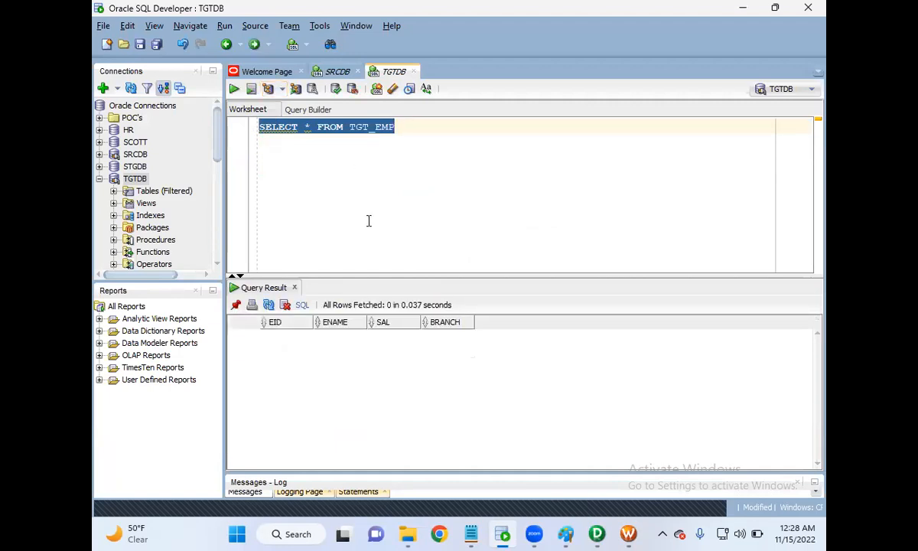
Return to Workflow Manager and start the wf_s_m_Union_Transformation workflow.
left_click(629, 534)
left_click(472, 258)
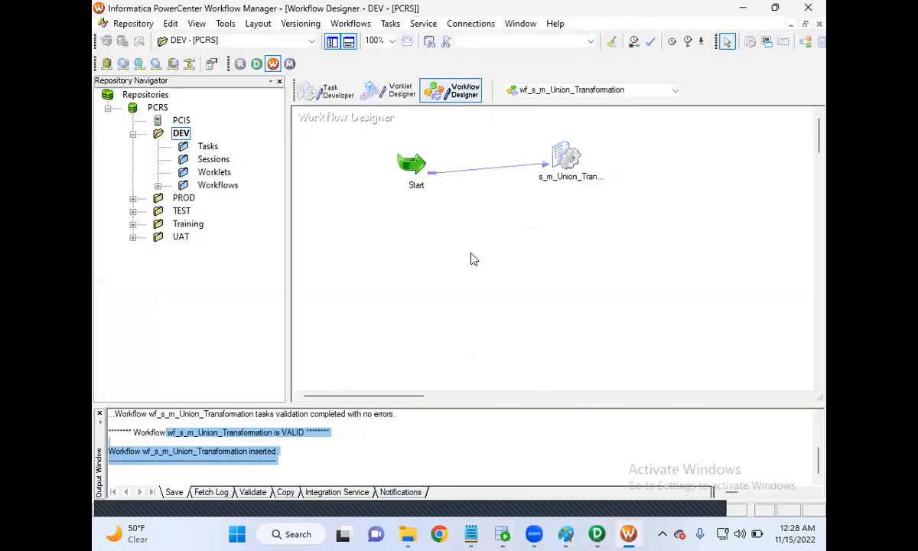
right_click(471, 257)
left_click(514, 400)
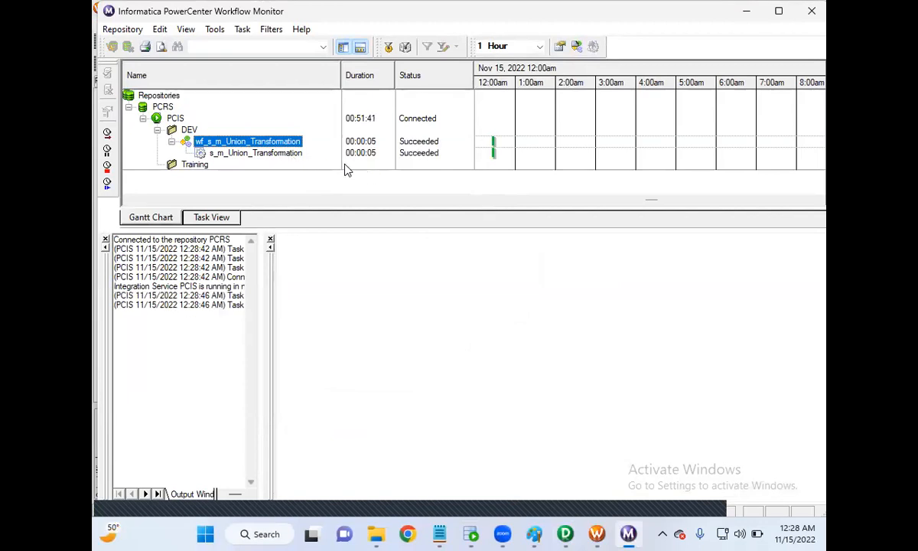
Get the run properties of the s_m_Union_Transformation session and expand its source/target statistics.
left_click(295, 156)
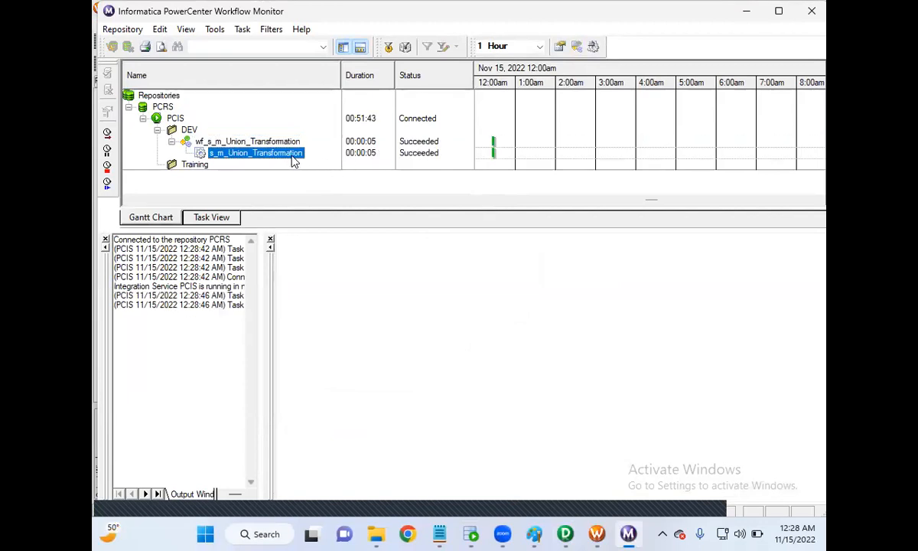
right_click(293, 161)
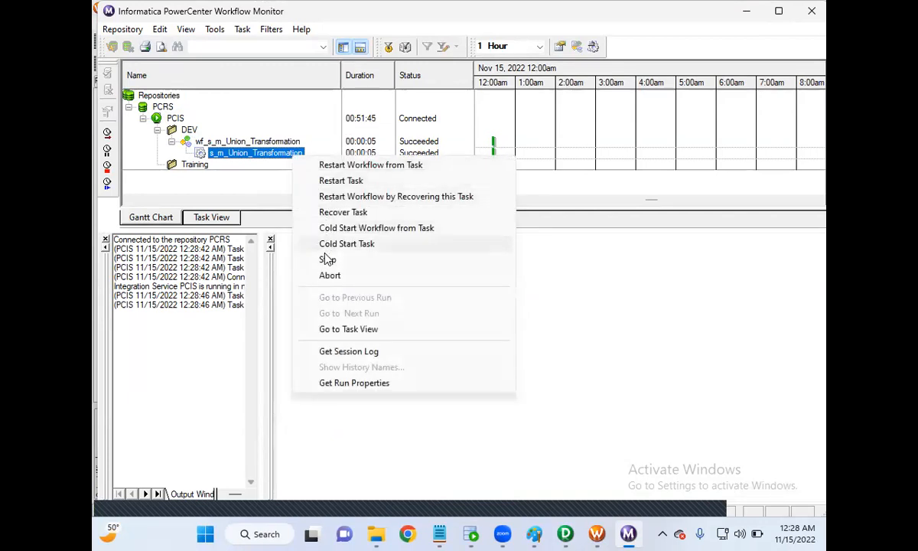
left_click(354, 385)
left_click(283, 255)
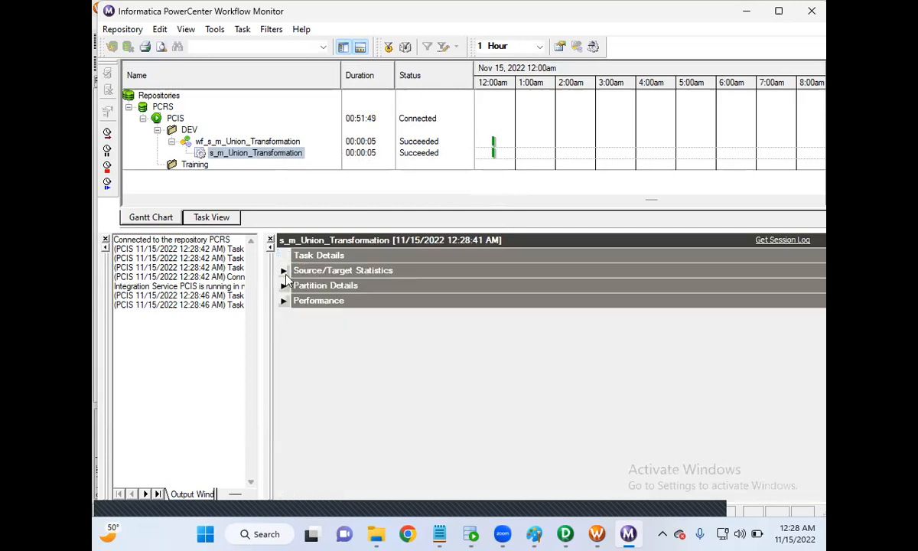
left_click(283, 270)
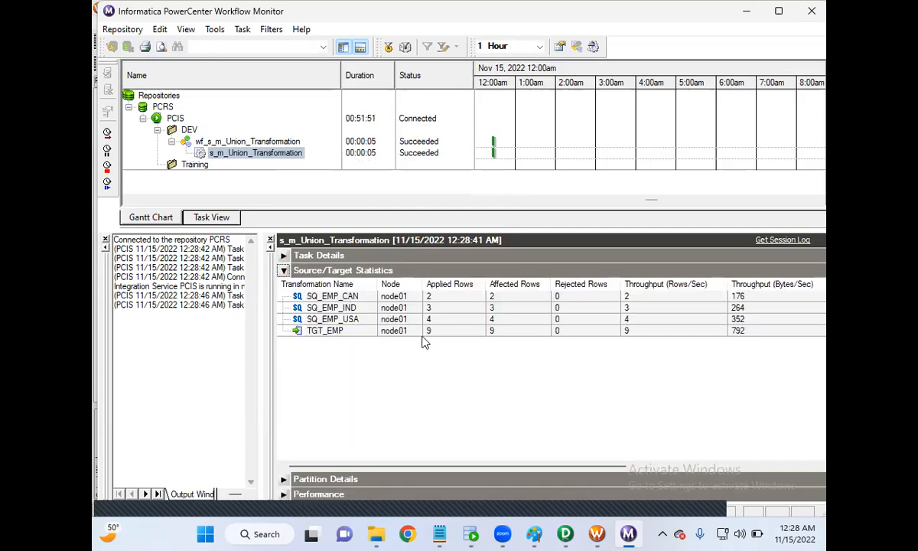
Compare the applied row counts of SQ_EMP_CAN, SQ_EMP_IND and SQ_EMP_USA with those of TGT_EMP.
left_click(440, 300)
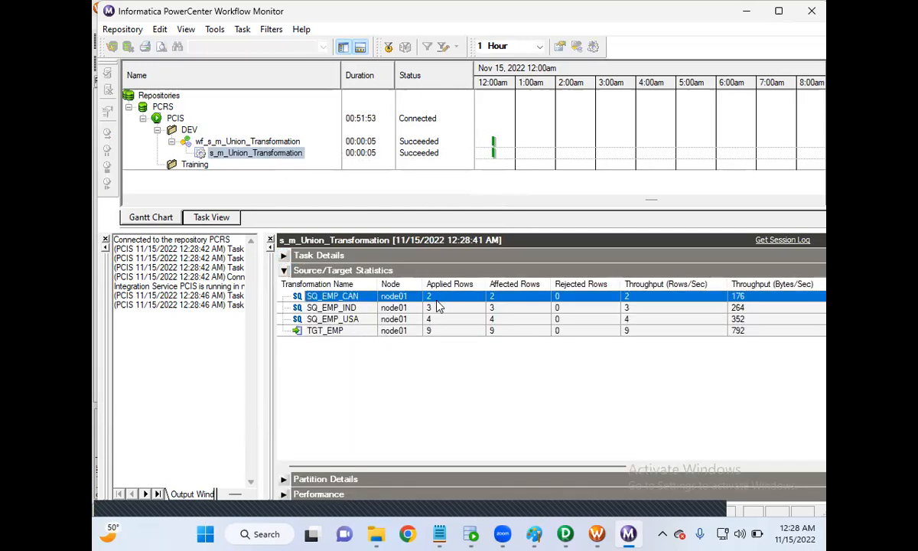
left_click(438, 309)
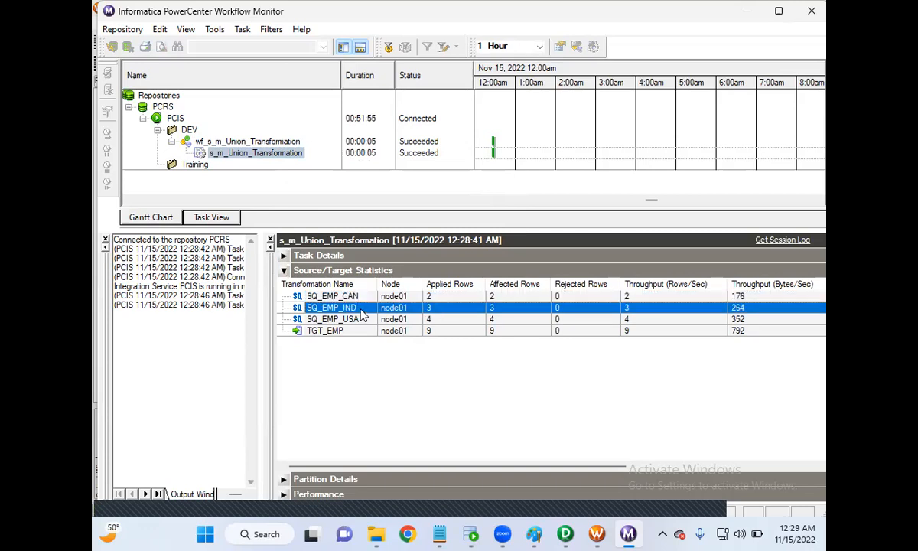
left_click(433, 320)
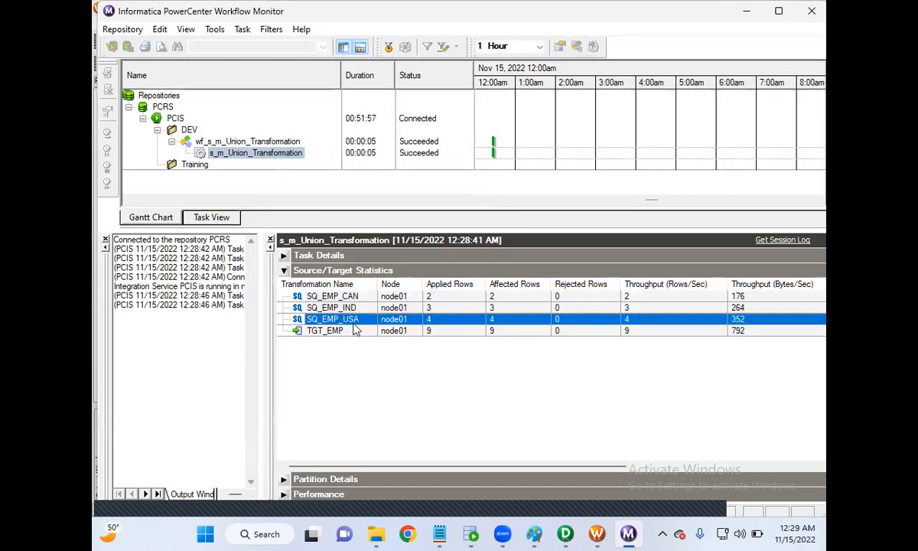
left_click(444, 334)
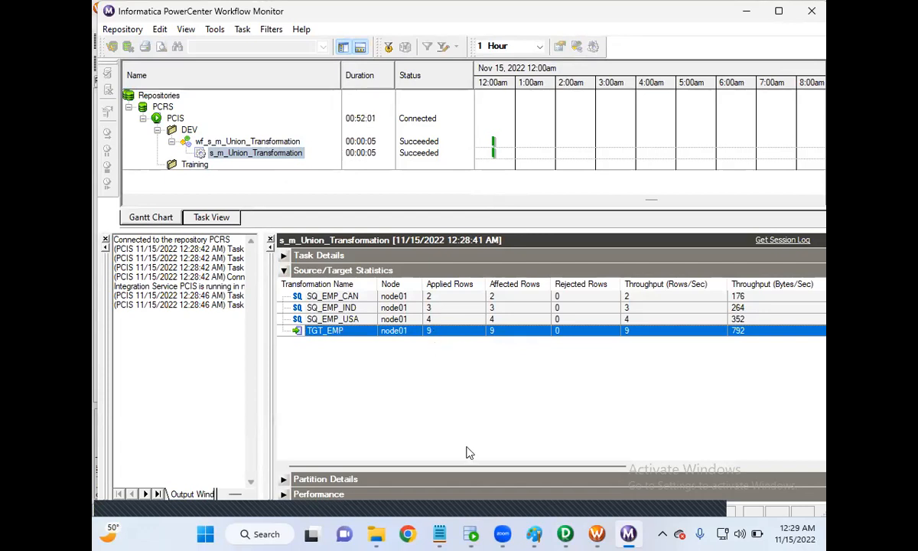
Rerun the TGT_EMP query in SQL Developer, enlarge the result area and highlight the two rows with EID 1.
left_click(236, 89)
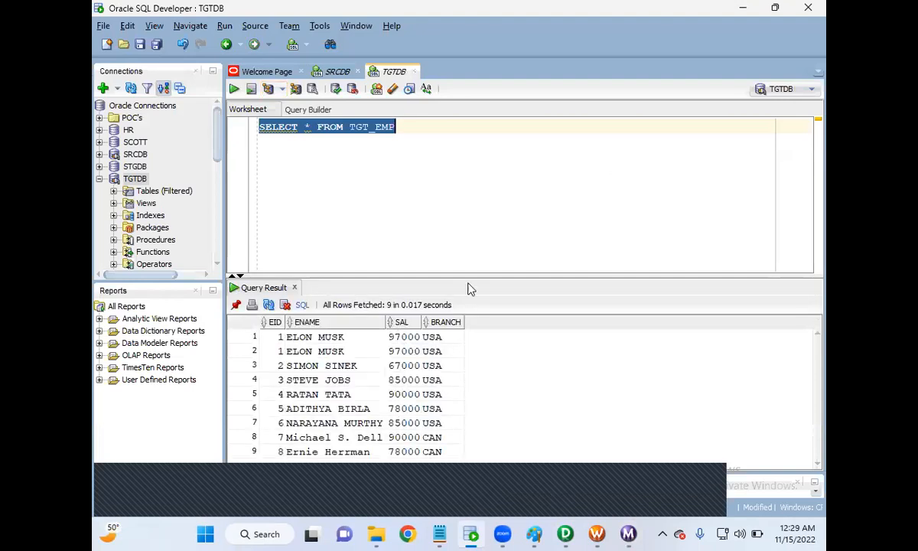
left_click_drag(460, 276, 462, 185)
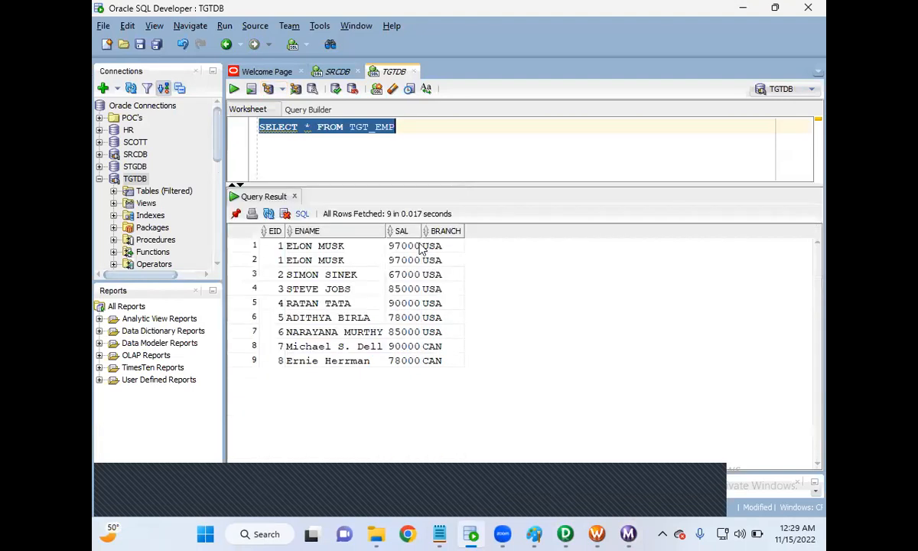
left_click(269, 246)
left_click_drag(279, 260, 437, 261)
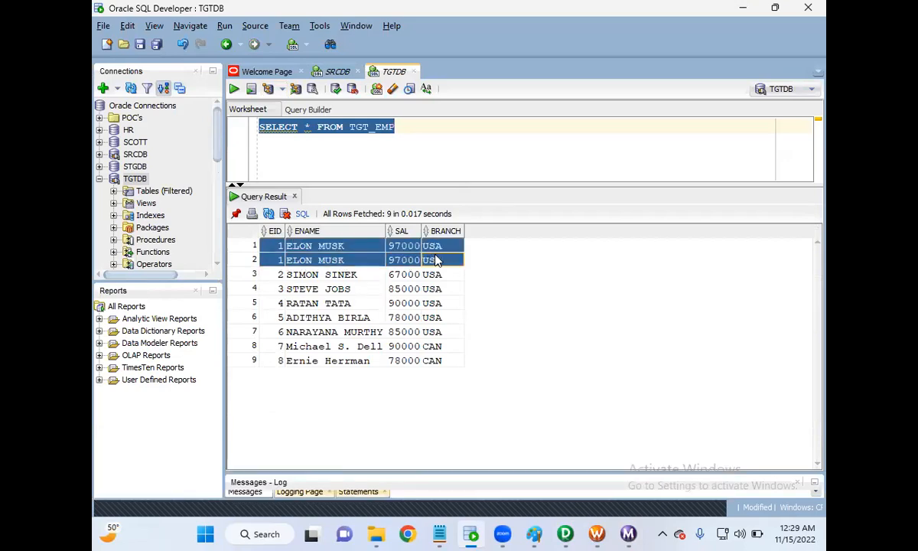
Query all rows of EMP_USA in the SRCDB worksheet to check the source for duplicates.
left_click(330, 72)
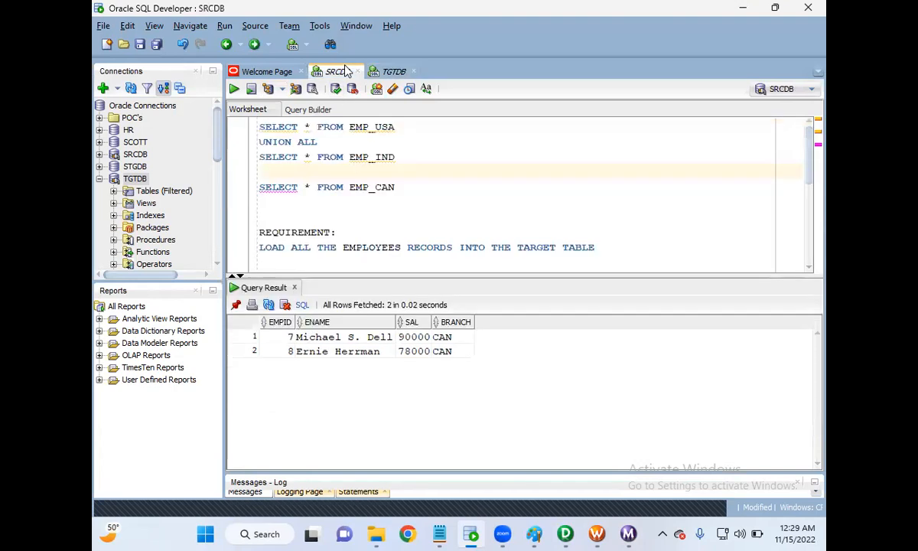
left_click(391, 127)
left_click_drag(390, 127, 236, 127)
left_click(233, 89)
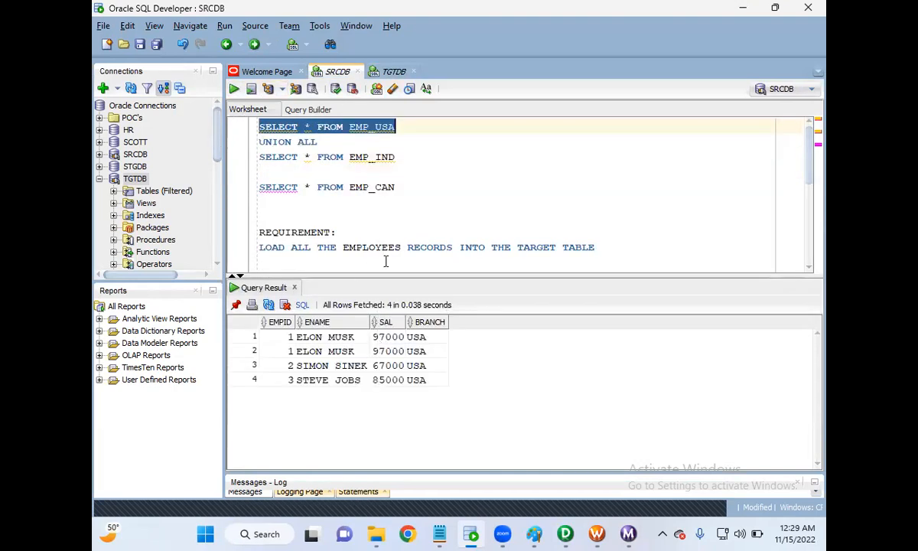
Compare the target and source worksheets, and review the SRCDB notes on the difference between UNION and UNION ALL.
left_click(390, 72)
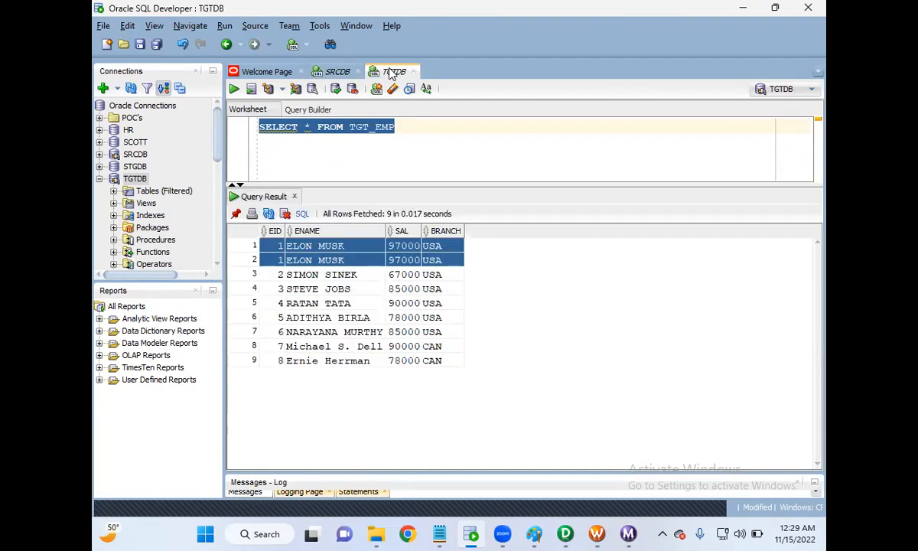
left_click(337, 72)
left_click(384, 186)
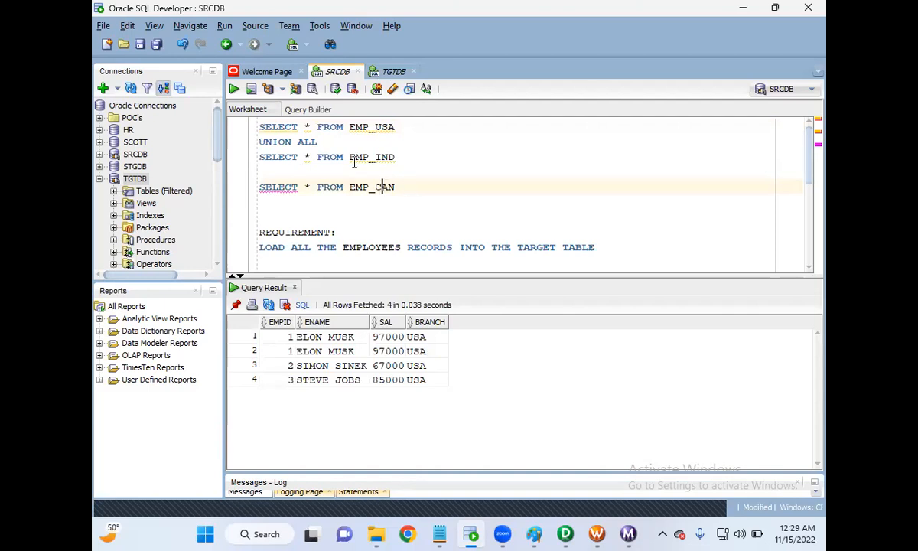
left_click(402, 73)
left_click(410, 135)
left_click_drag(395, 127, 237, 127)
left_click(332, 75)
scroll(398, 202, "down", 5)
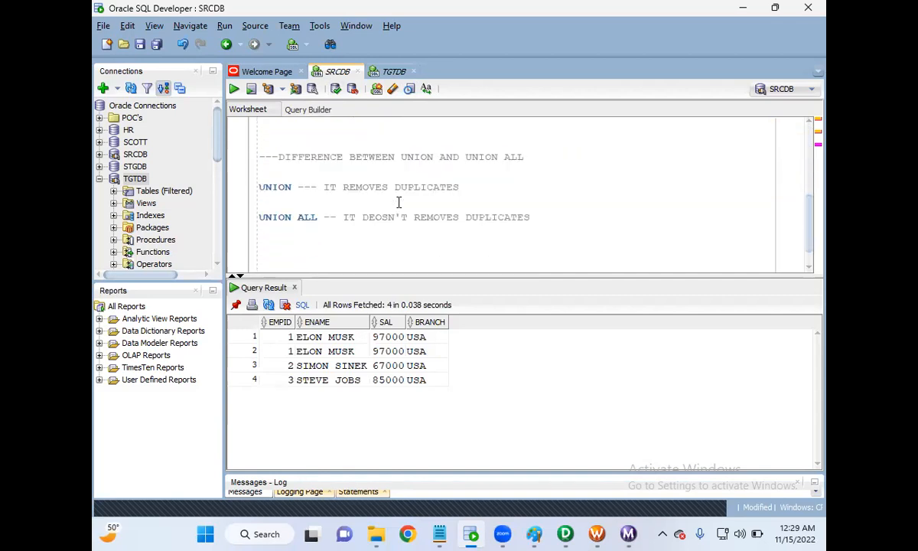
left_click_drag(559, 186, 344, 187)
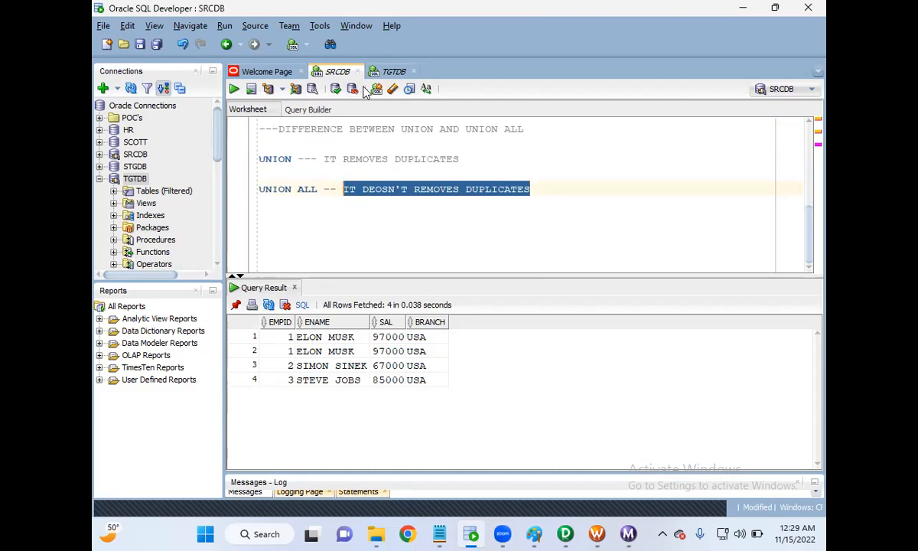
Insert UNION ALL between the EMP_IND and EMP_CAN select statements in the SRCDB worksheet.
scroll(420, 156, "up", 3)
left_click(284, 172)
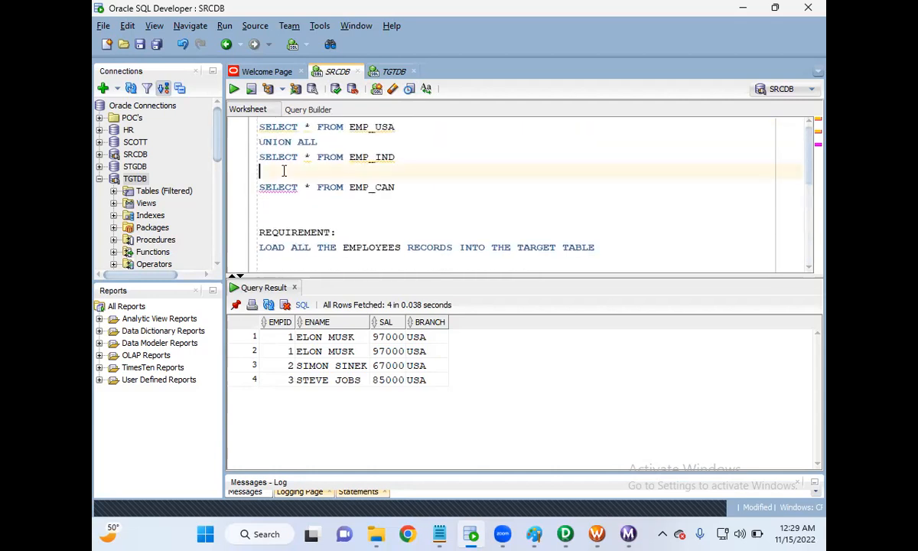
type("union all")
key("BackSpace")
key("BackSpace")
key("BackSpace")
key("BackSpace")
key("BackSpace")
key("BackSpace")
key("BackSpace")
type("UNIONALL")
left_click(289, 171)
left_click(408, 172)
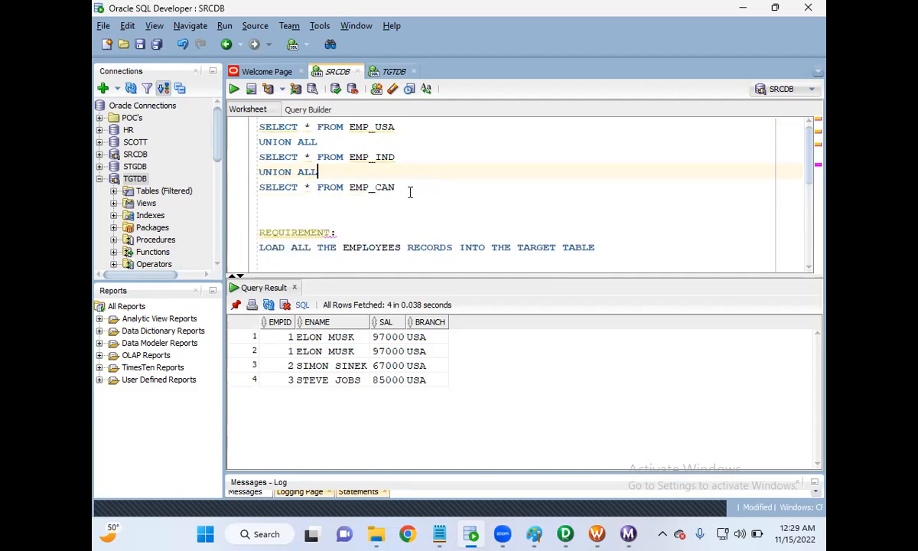
Run the three-table UNION ALL query and inspect the second row with EMPID 1.
left_click_drag(411, 192, 252, 118)
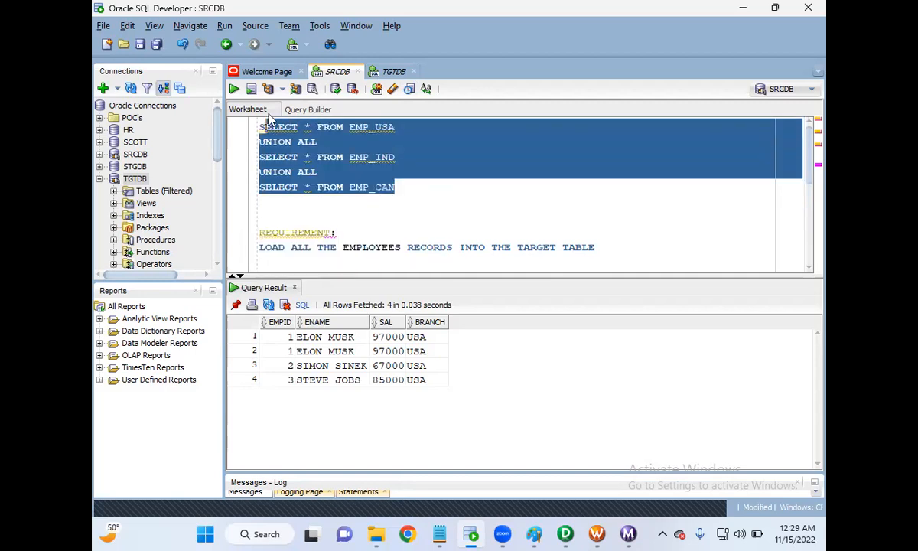
left_click(234, 89)
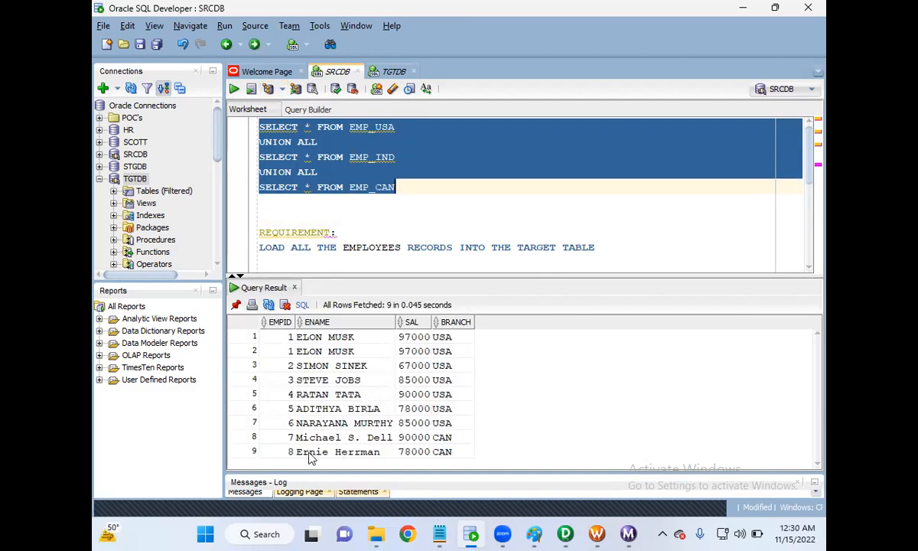
left_click(283, 350)
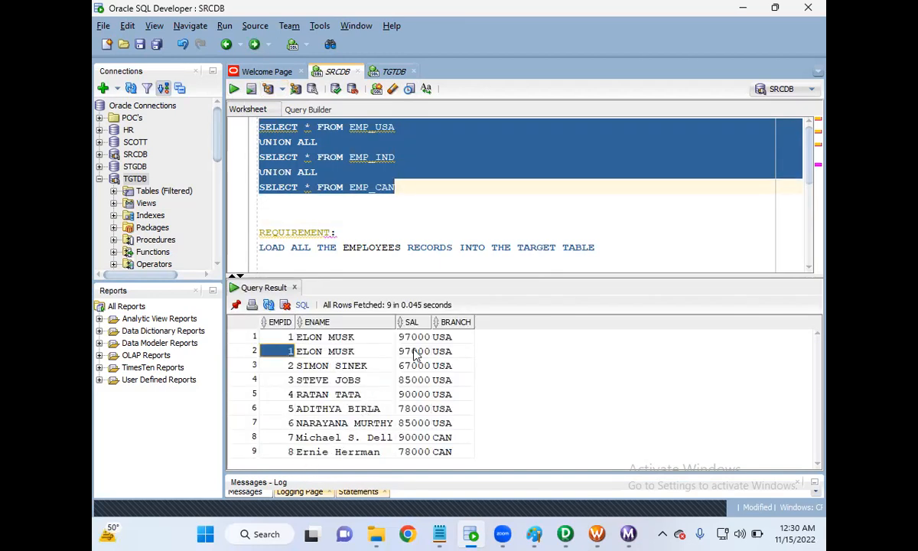
Change both UNION ALL operators in the three-table query to UNION.
left_click(313, 172)
left_click(328, 142)
key("BackSpace")
key("BackSpace")
left_click(317, 172)
key("BackSpace")
key("BackSpace")
key("BackSpace")
key("BackSpace")
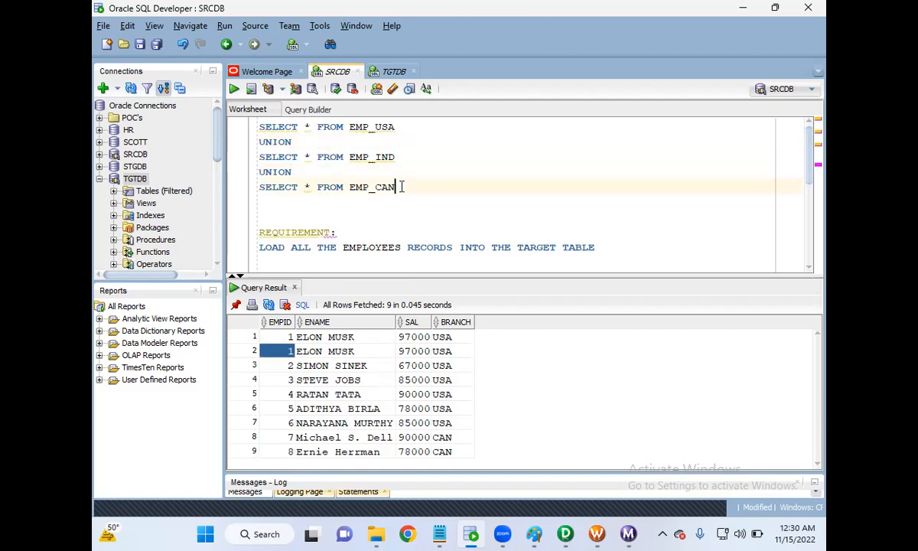
Run the UNION query across EMP_USA, EMP_IND and EMP_CAN to check how duplicates are handled.
left_click_drag(419, 191, 227, 120)
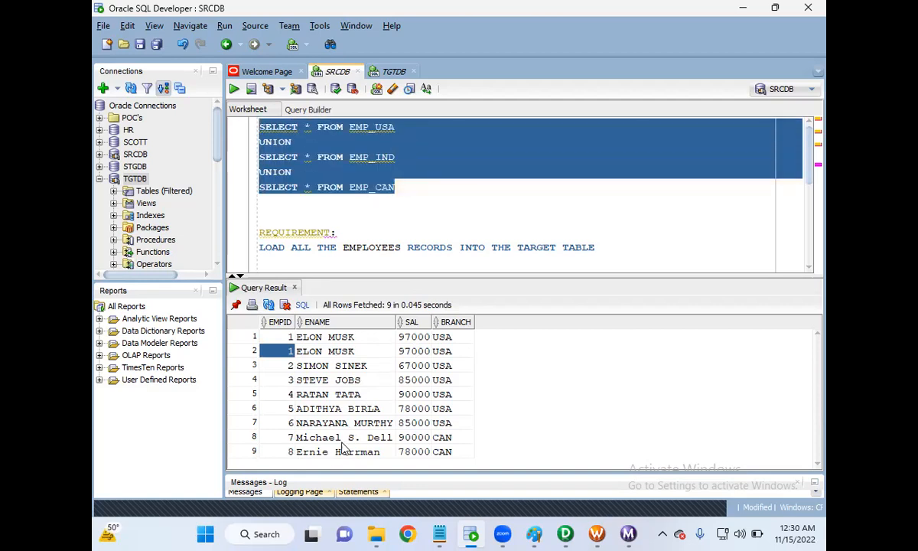
left_click(255, 452)
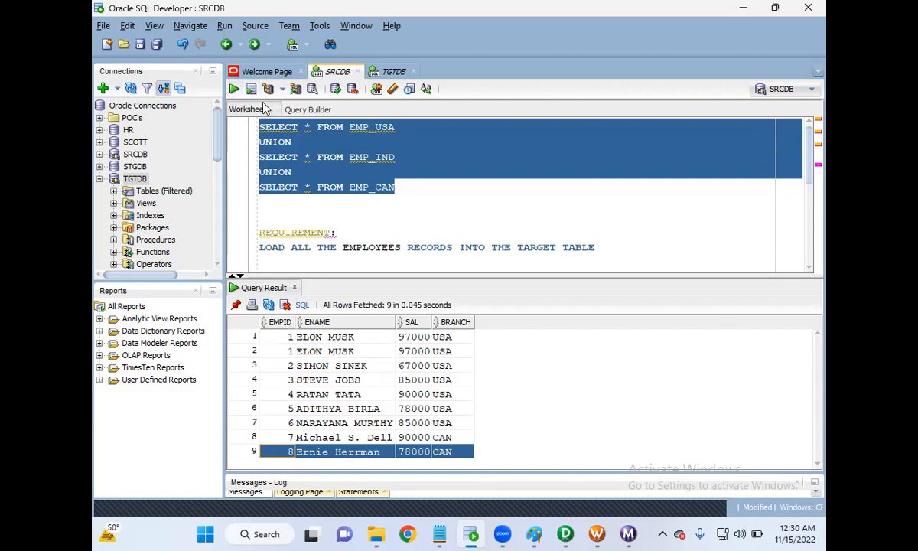
left_click(235, 90)
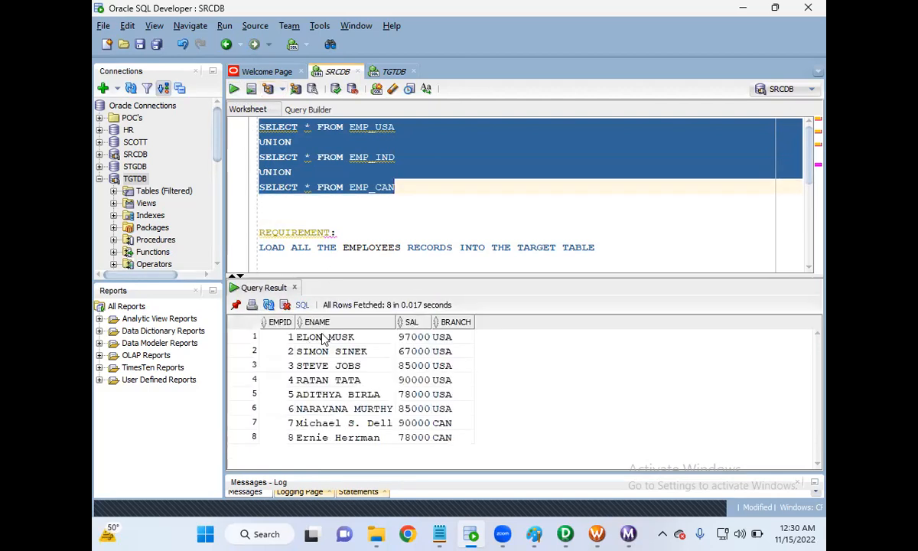
Revisit the m_Union_Transformation mapping in Designer, and recheck the second EID 1 row in SQL Developer's TGT_EMP results.
scroll(383, 243, "down", 1)
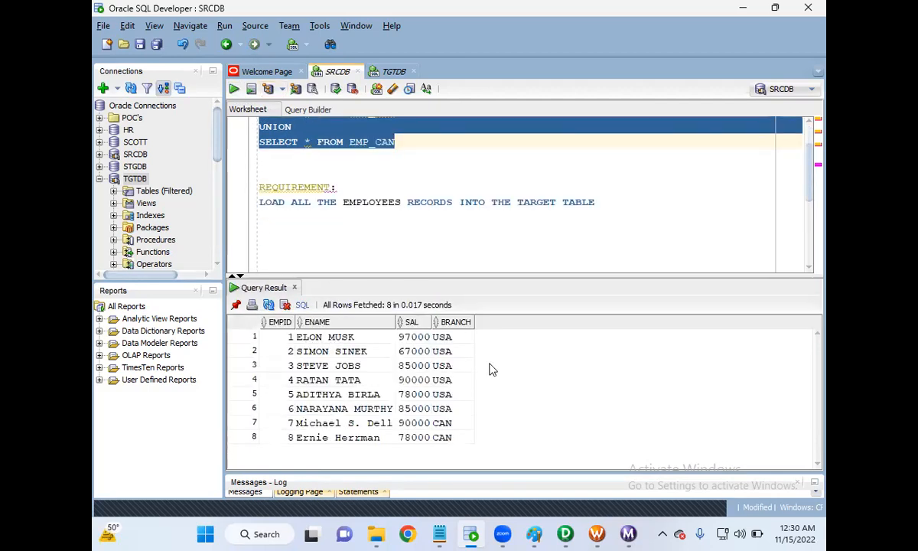
left_click(598, 533)
left_click(566, 534)
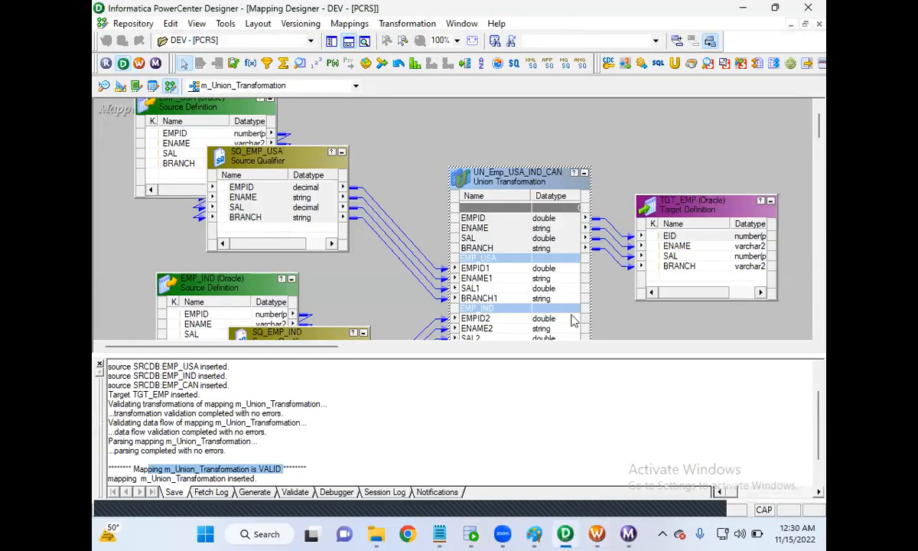
left_click(476, 533)
left_click(394, 72)
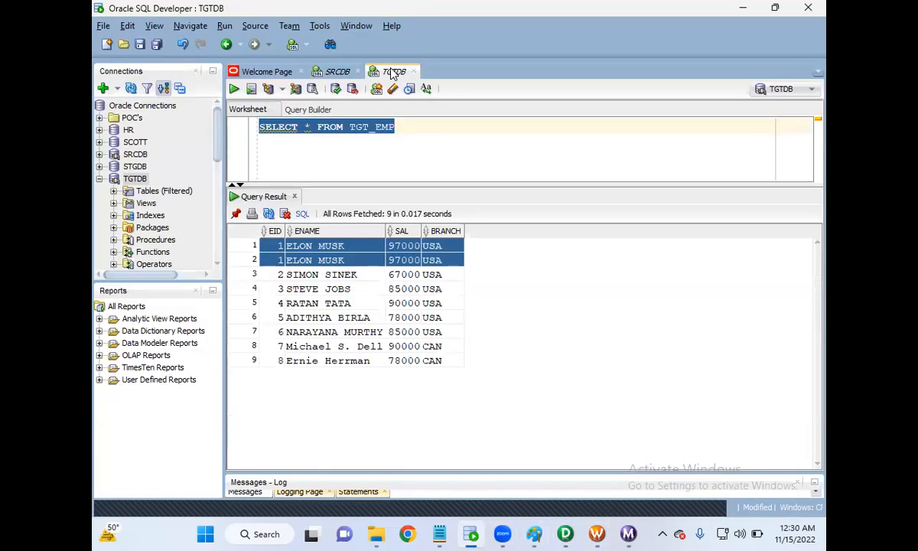
left_click(397, 139)
left_click(294, 262)
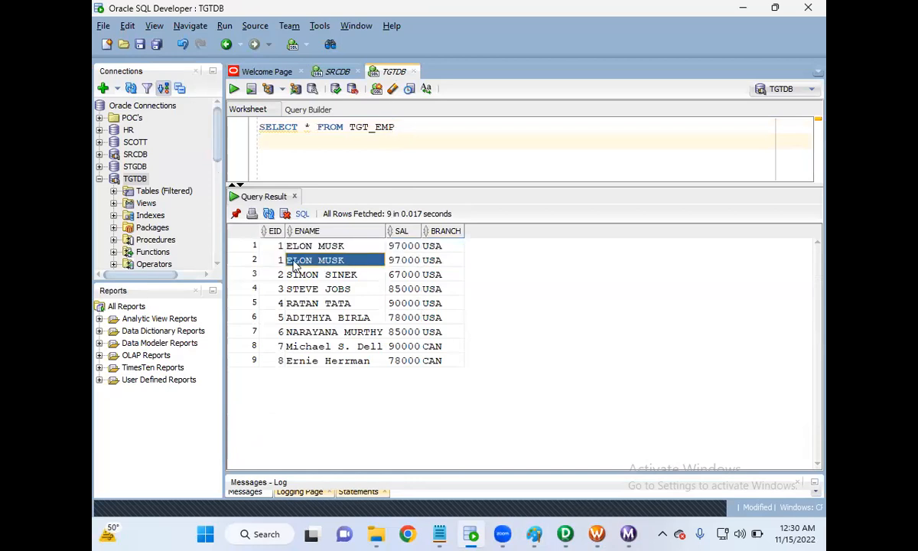
In the untitled Notepad notes, add point 4 below the third point: "ITS WORKS JUST LIKE UNION ALL IN ORACLE SQL".
left_click(271, 260)
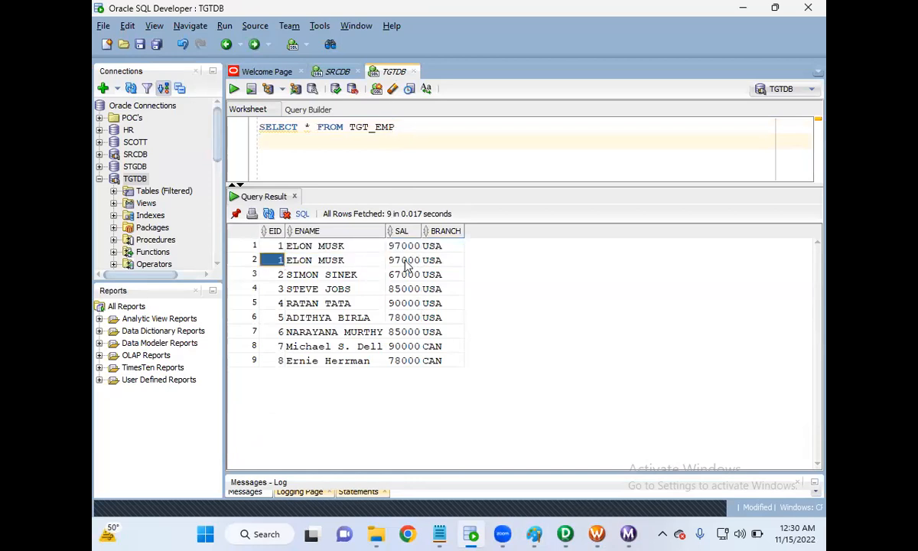
mouse_move(437, 522)
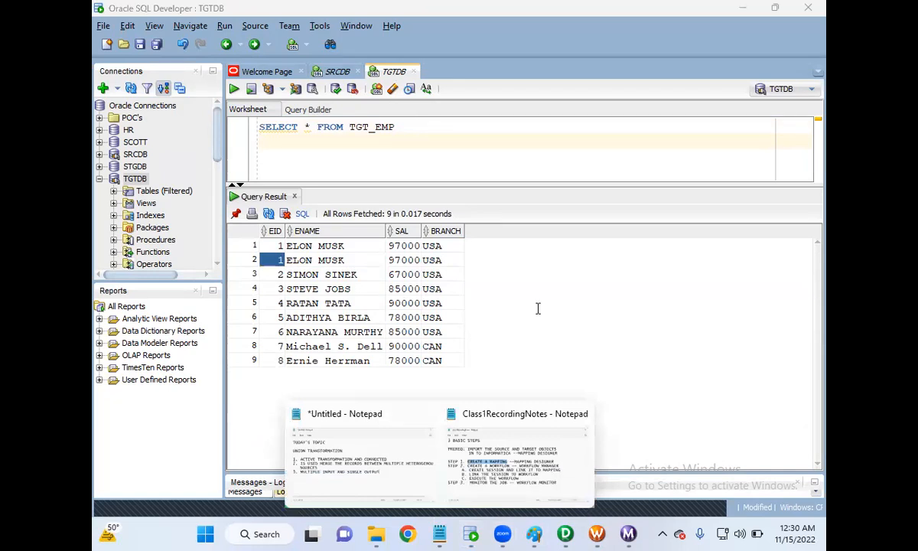
left_click(359, 453)
key("Return")
type("4")
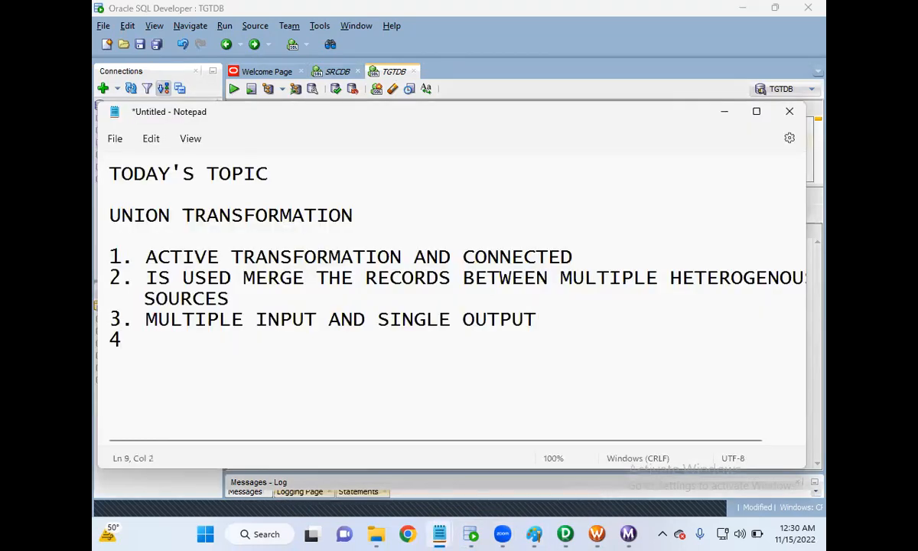
type(". ITS WORKS JUST LIKE UNION ALL IN ORACLE SQL")
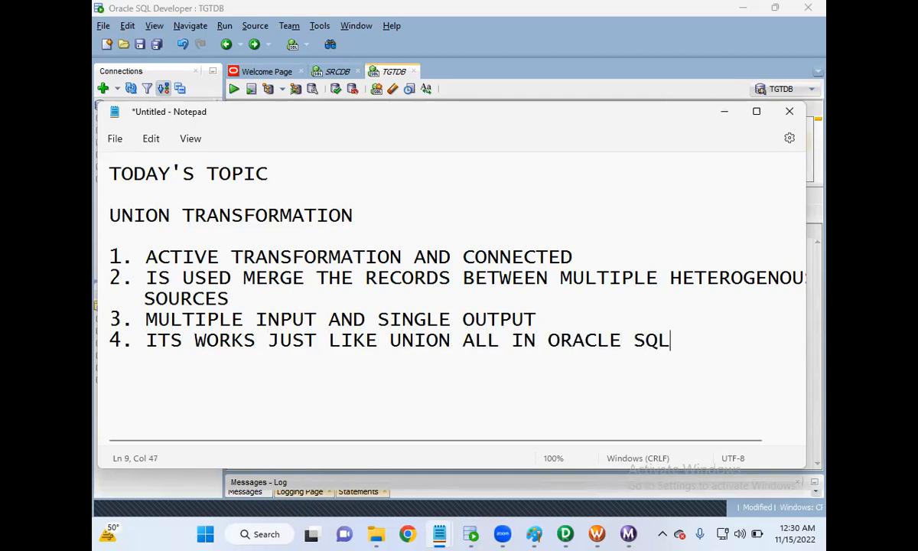
Prefix point 4 with "UNION TRANSFORMATION -", put its explanation on an indented line below, and minimize the notes.
key("Left")
key("Left")
key("Left")
key("Left")
key("Left")
key("Left")
key("Left")
key("Left")
key("Left")
key("Left")
key("Left")
key("Left")
key("Left")
key("Left")
type("UNION ")
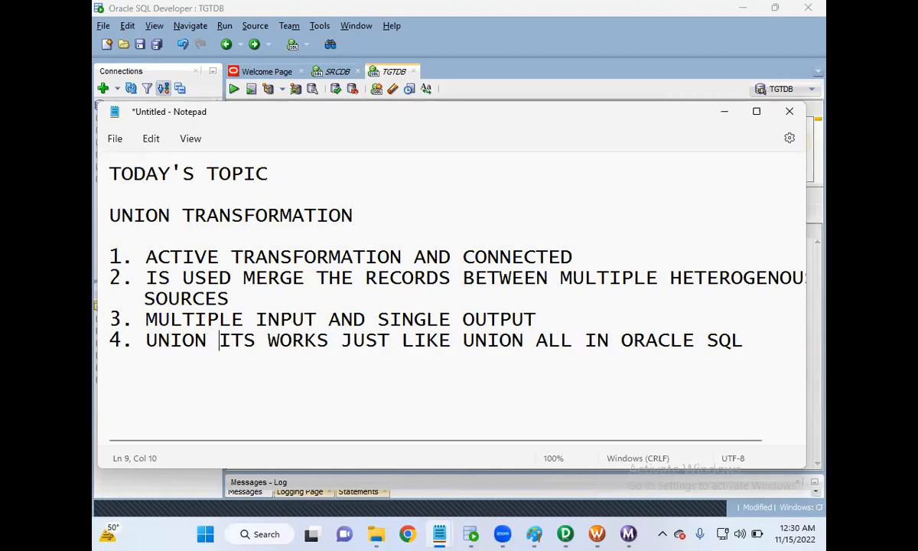
type("TRANSFORMATION ")
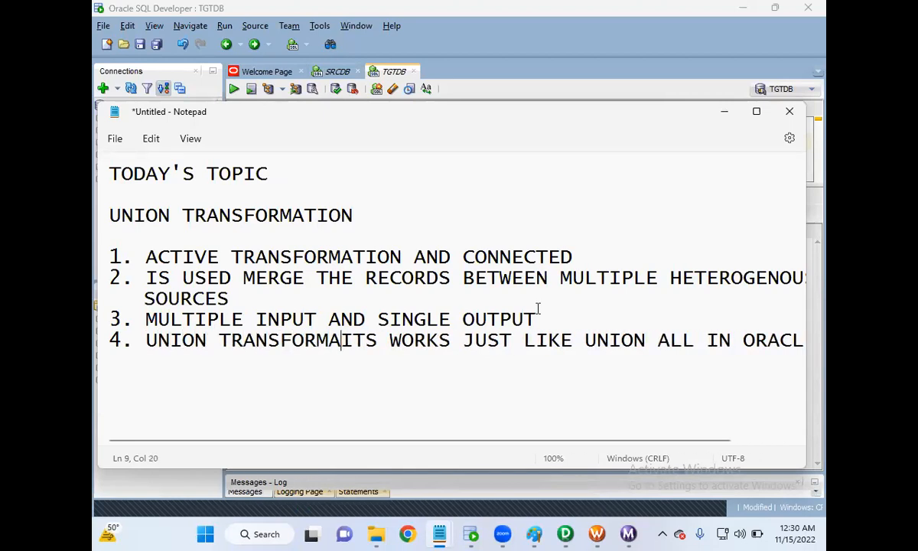
type("-")
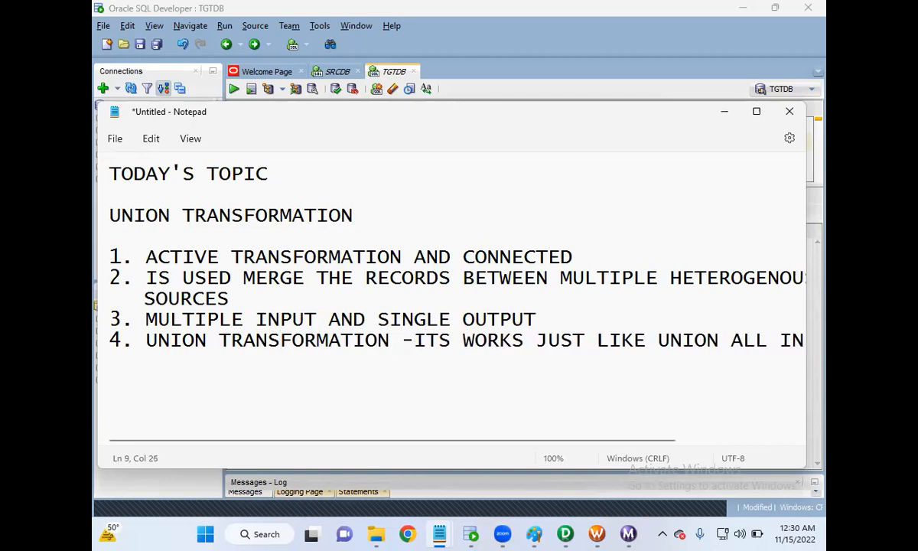
key("Return")
key("Tab")
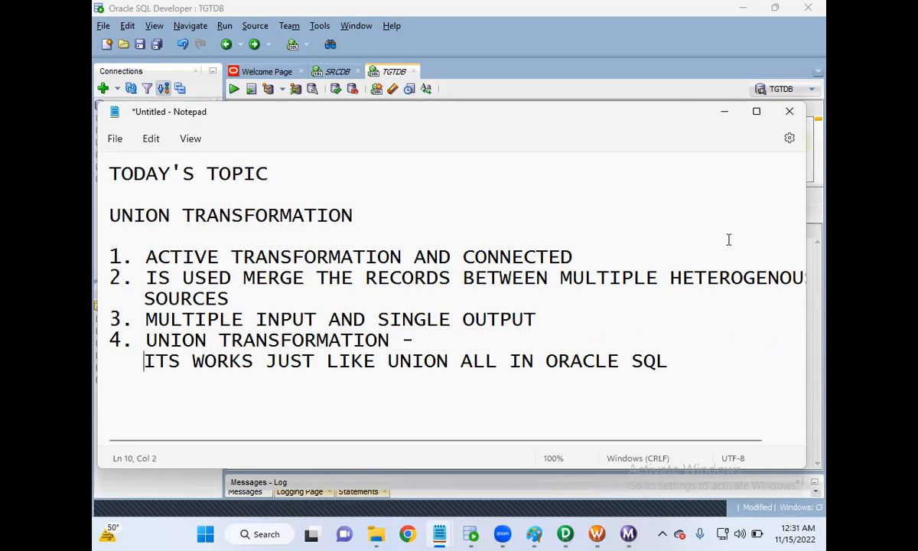
left_click(723, 113)
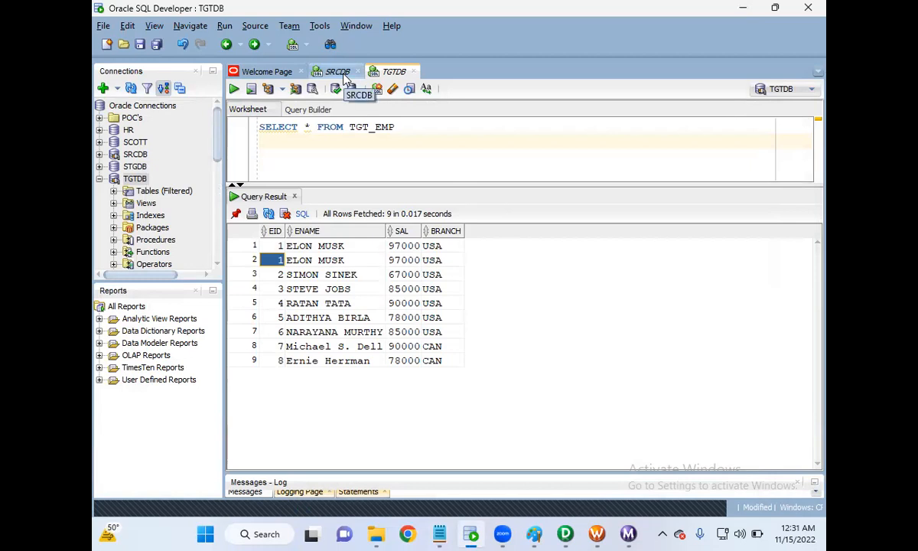
Switch to Designer to review the m_Union_Transformation mapping, and bring up the Zoom window.
left_click(568, 534)
left_click_drag(505, 354, 507, 422)
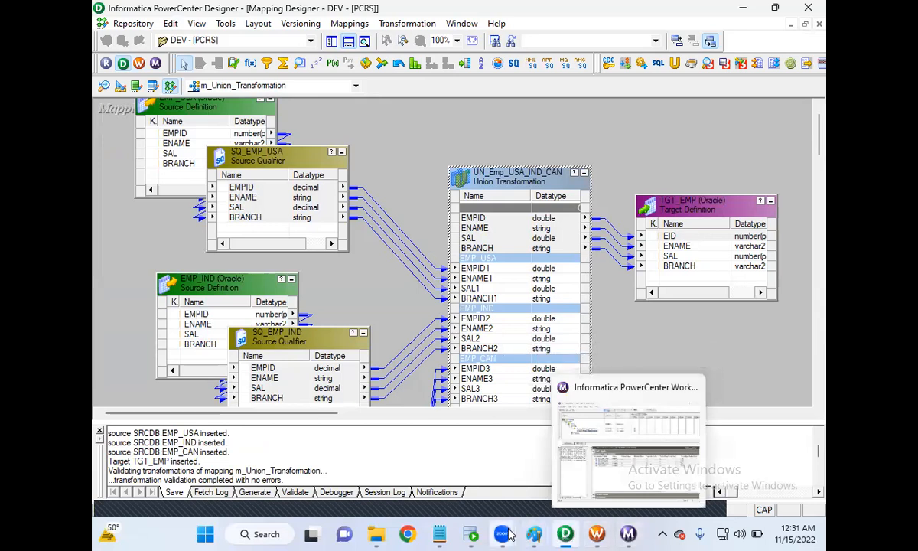
mouse_move(502, 533)
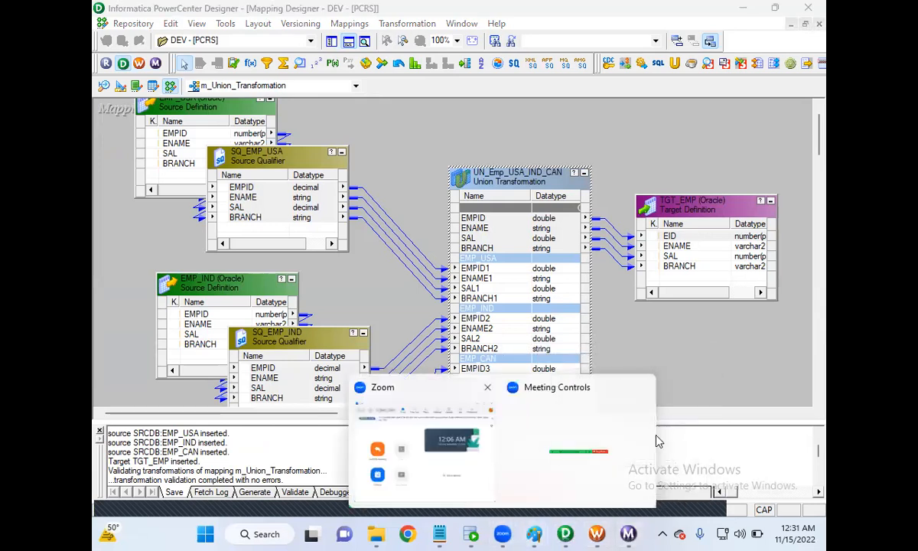
left_click(452, 453)
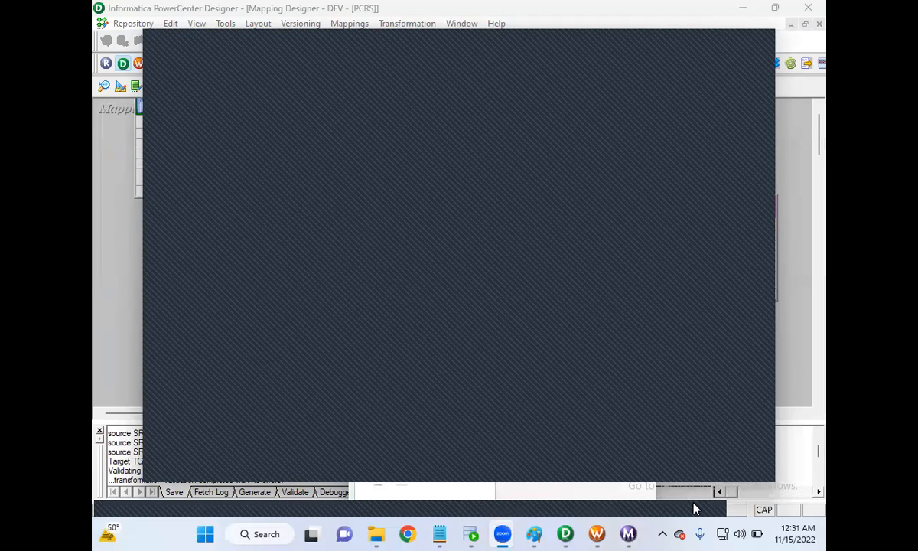